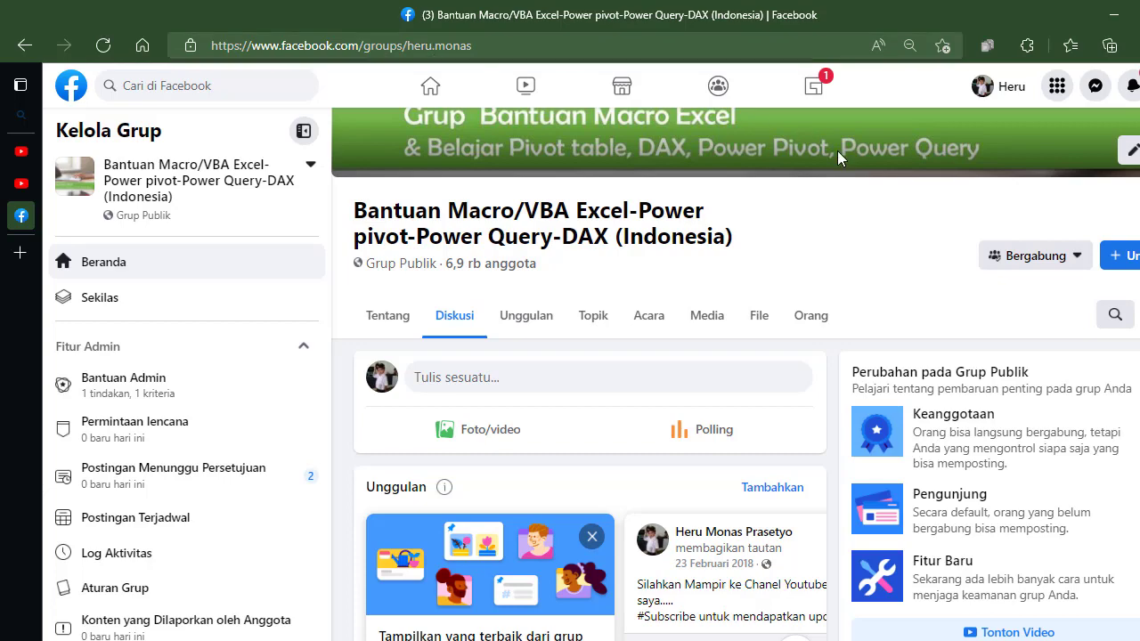
- Browse the Facebook group's posts to the Power Query folder recap post, then switch to its open YouTube video page
scroll(735, 374, "down", 10)
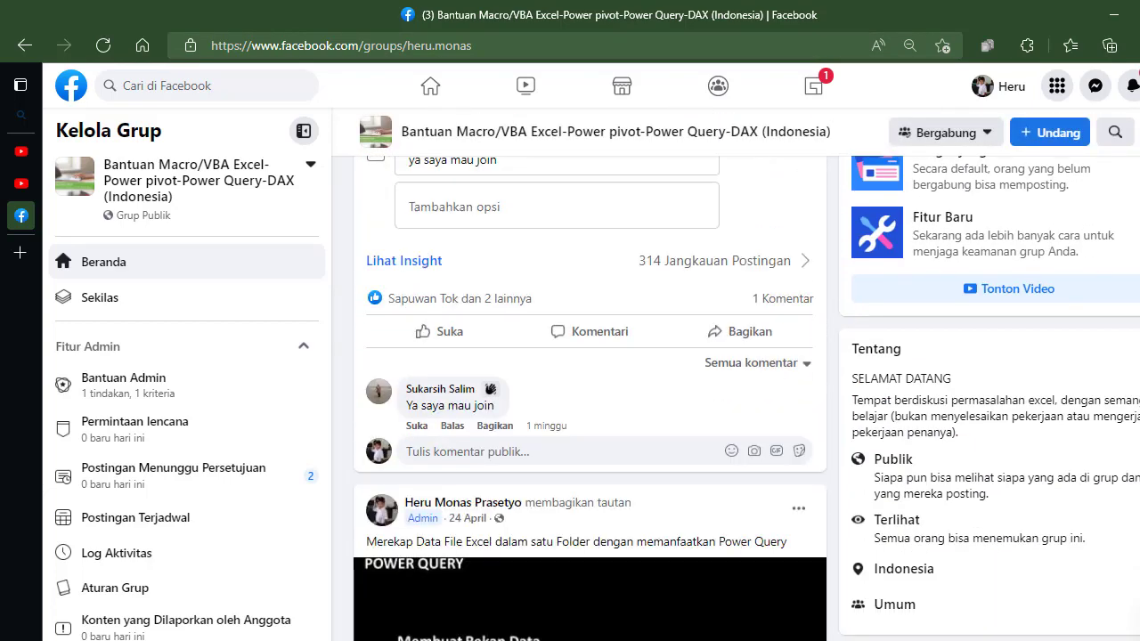
scroll(589, 399, "up", 3)
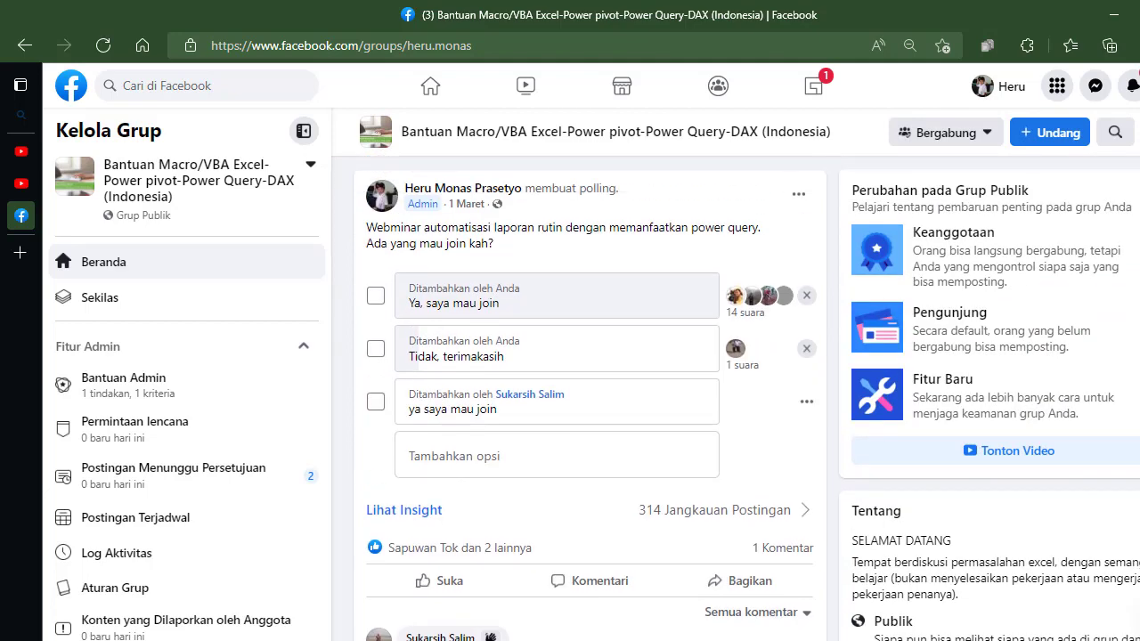
scroll(589, 399, "down", 12)
scroll(589, 399, "up", 4)
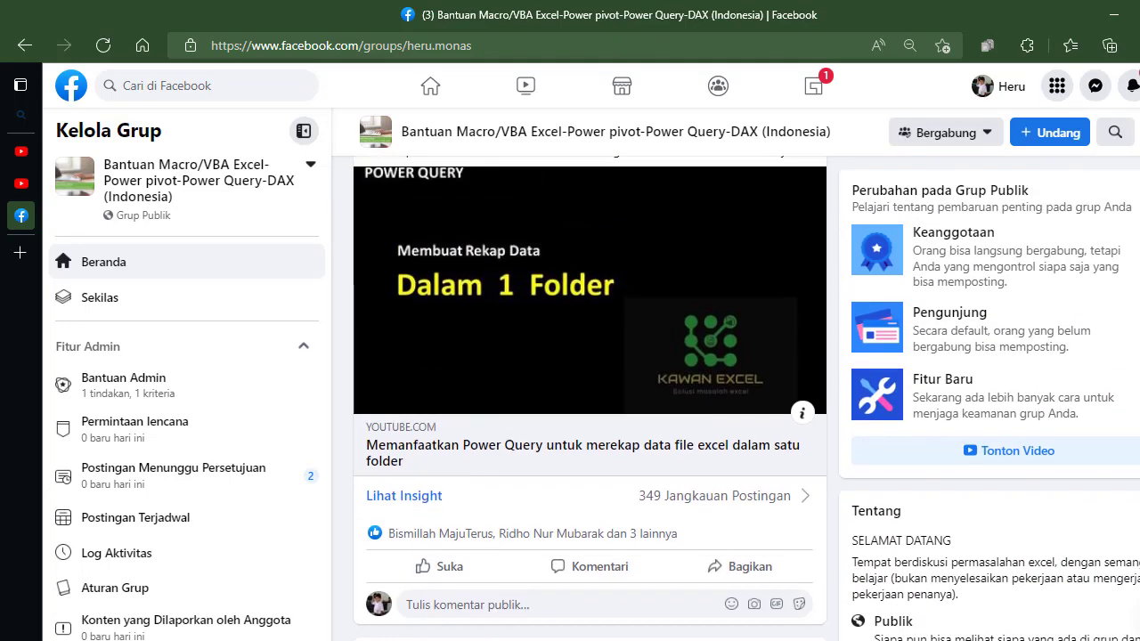
scroll(590, 399, "up", 1)
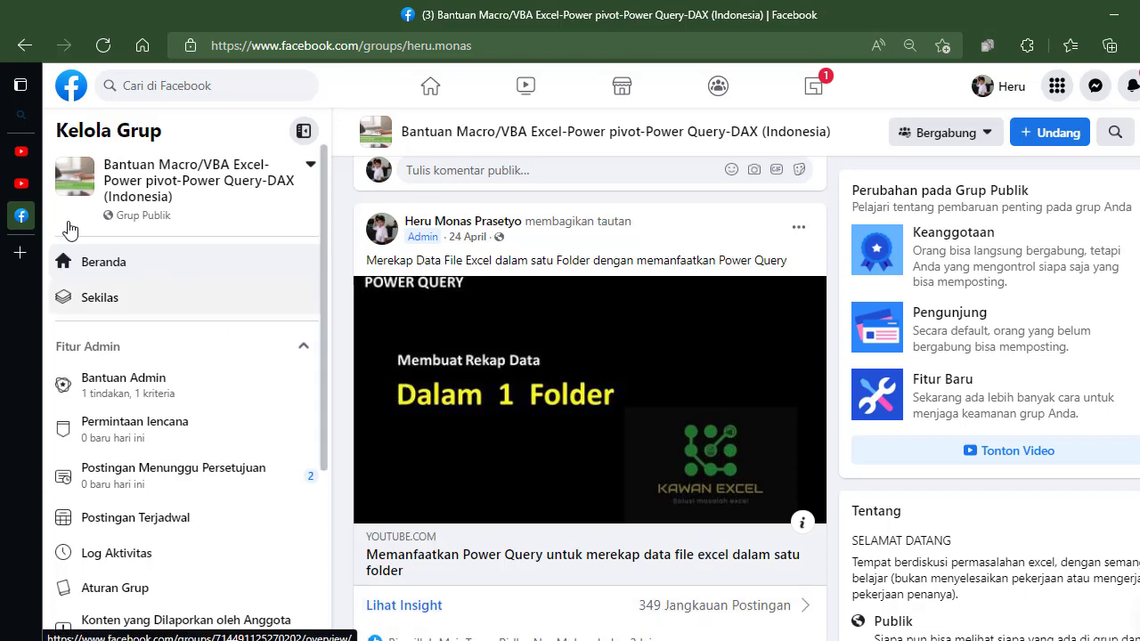
left_click(21, 185)
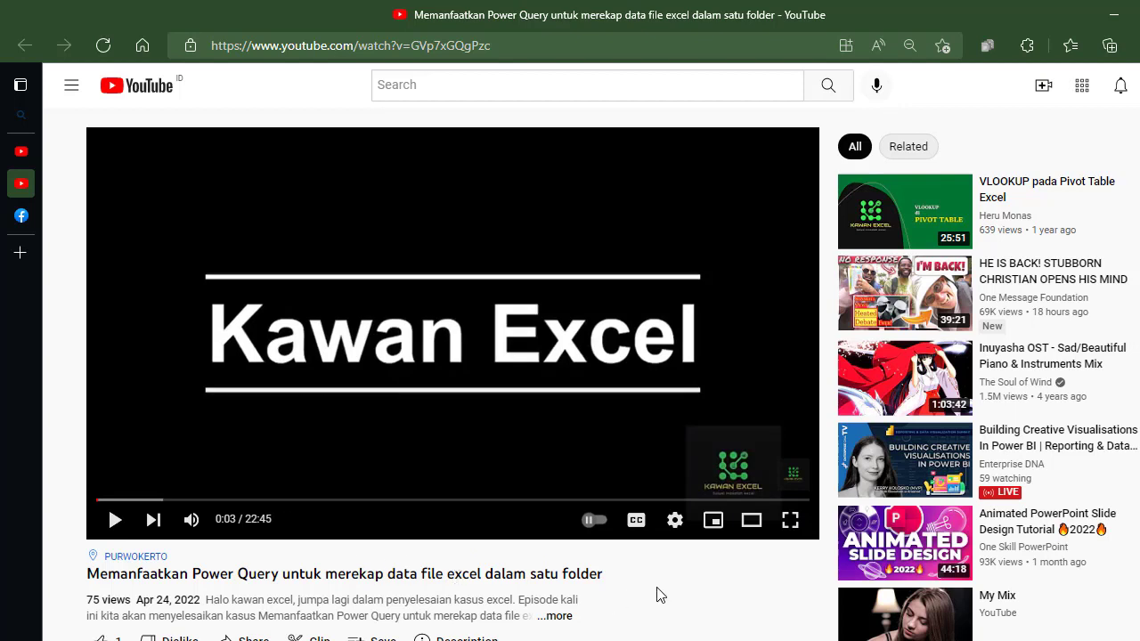
- Switch to File Explorer and open rekap.xlsx from the PQ rekap mingguan folder on the Desktop
key("alt+Tab")
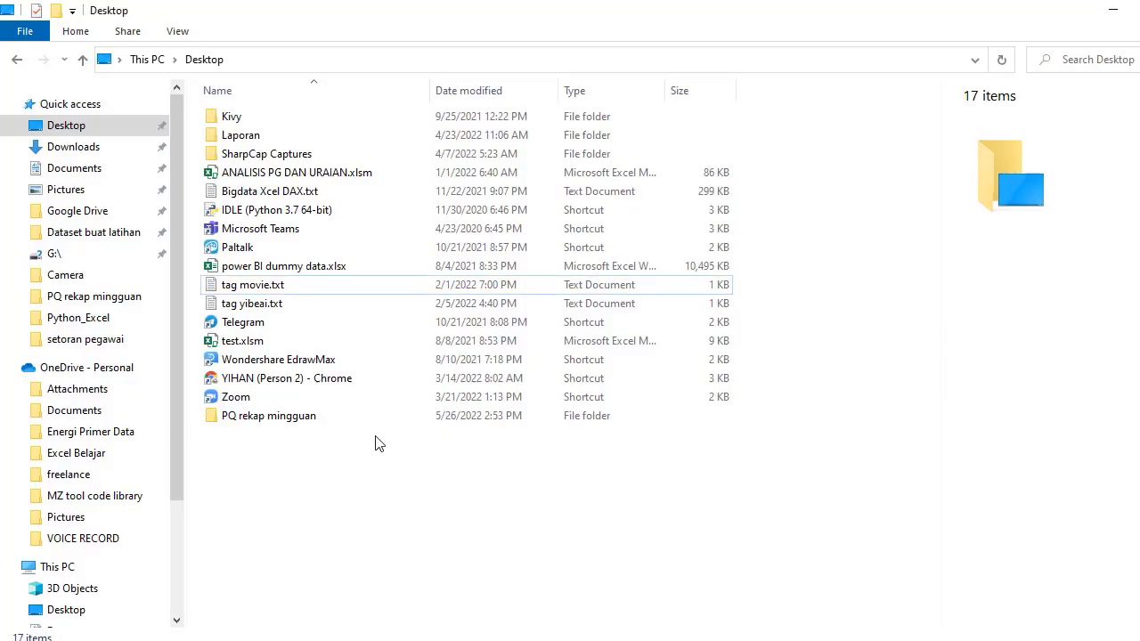
double_click(286, 419)
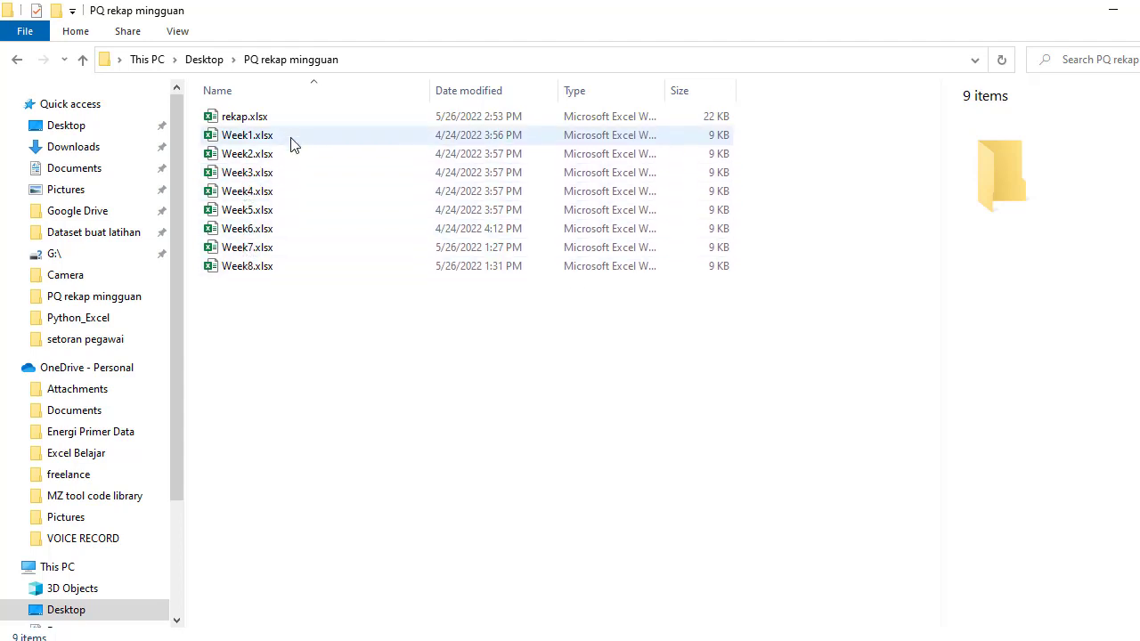
left_click(243, 122)
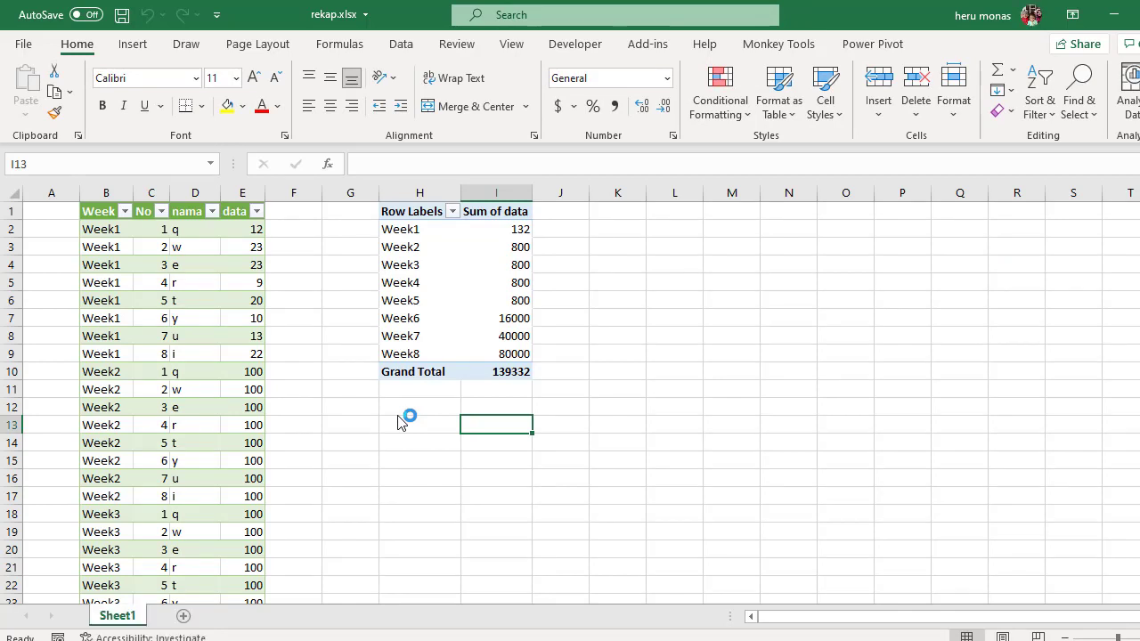
- Examine the pivot table's weekly rows in rekap.xlsx, down to the Week8 entry
left_click(393, 409)
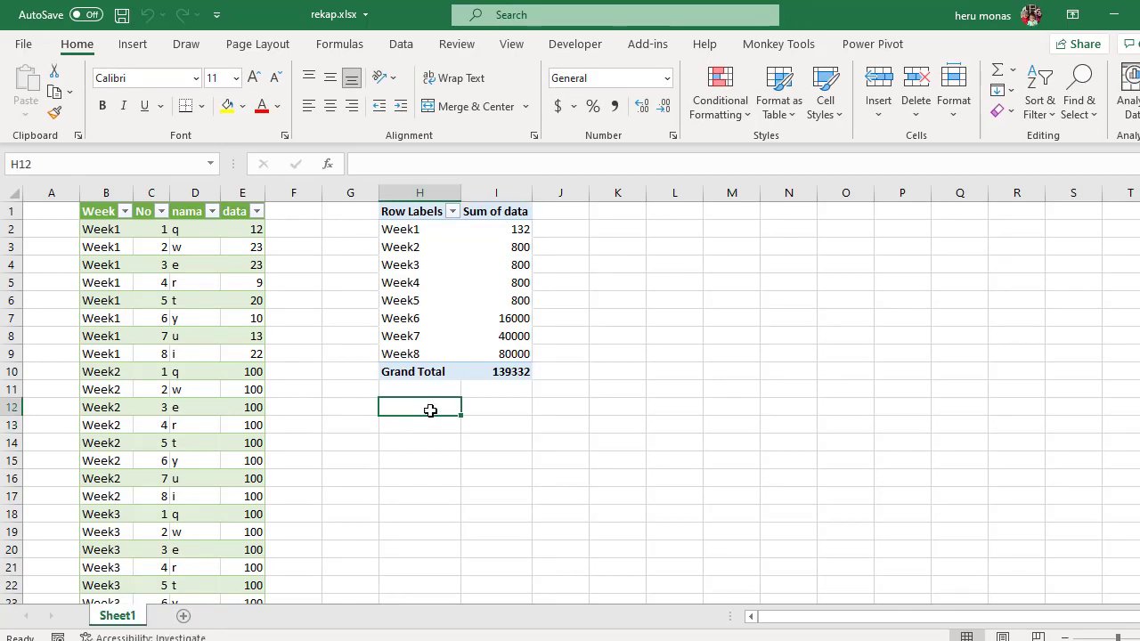
left_click(390, 355)
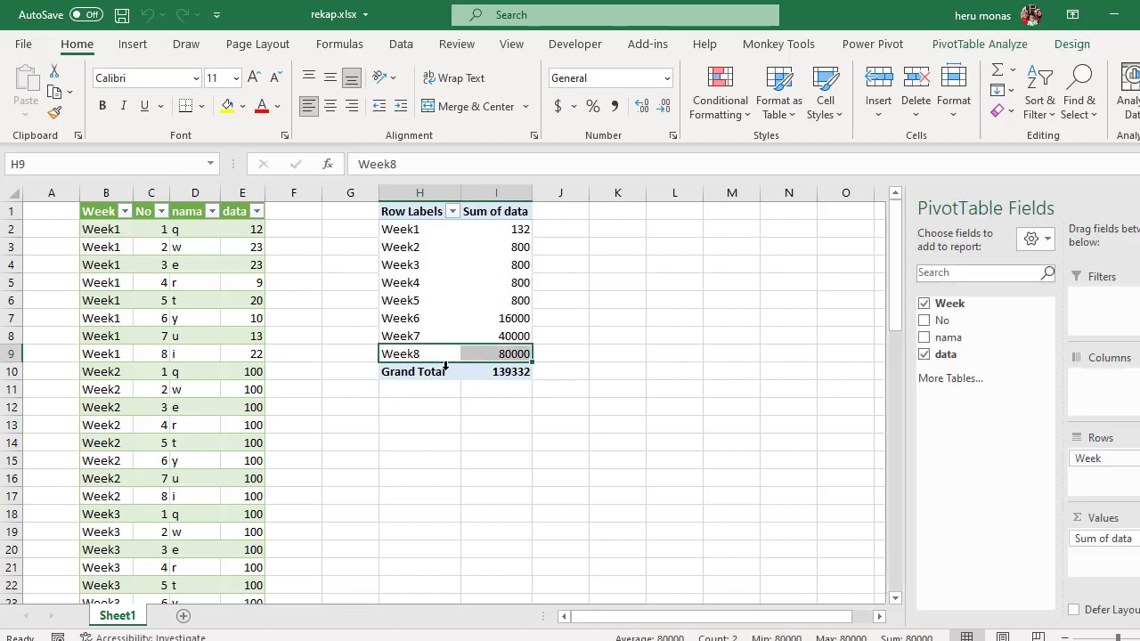
left_click(448, 425)
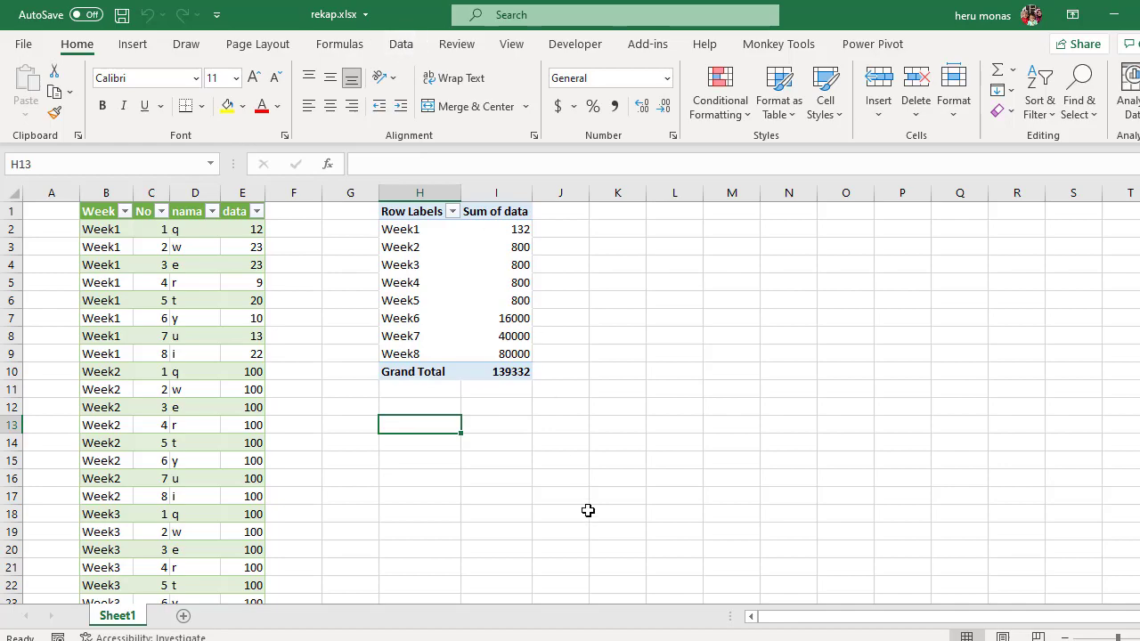
- Switch back to File Explorer and duplicate Week8.xlsx within the PQ rekap mingguan folder
left_click(541, 639)
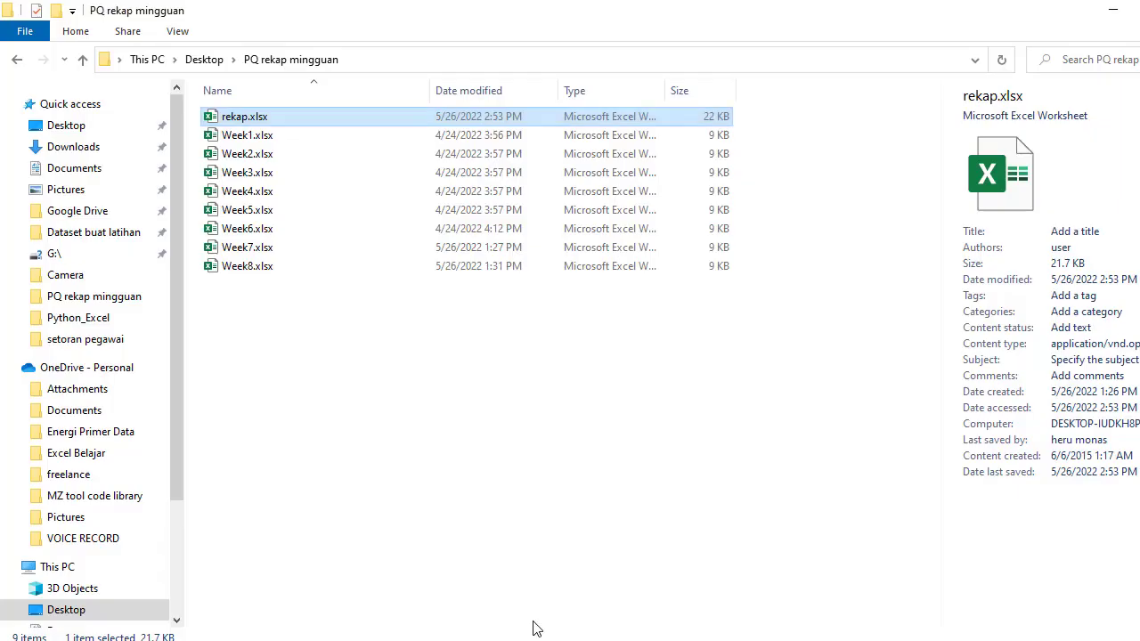
left_click(276, 356)
left_click(263, 270)
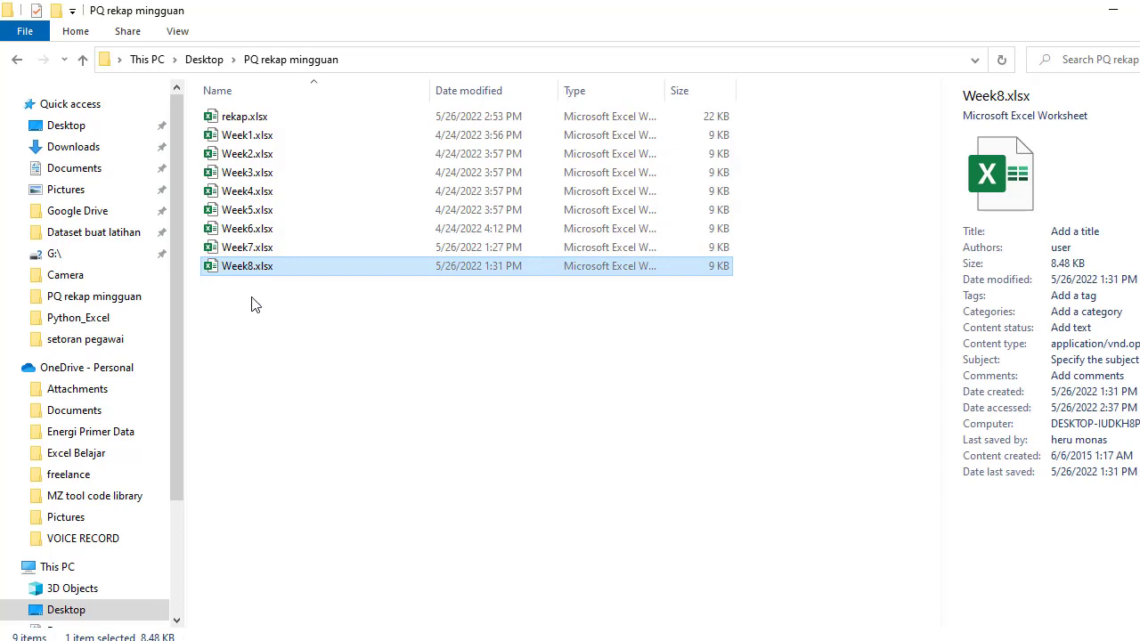
key("ctrl+v")
- Rename the duplicated Week8 workbook as Week9.xlsx
left_click(287, 270)
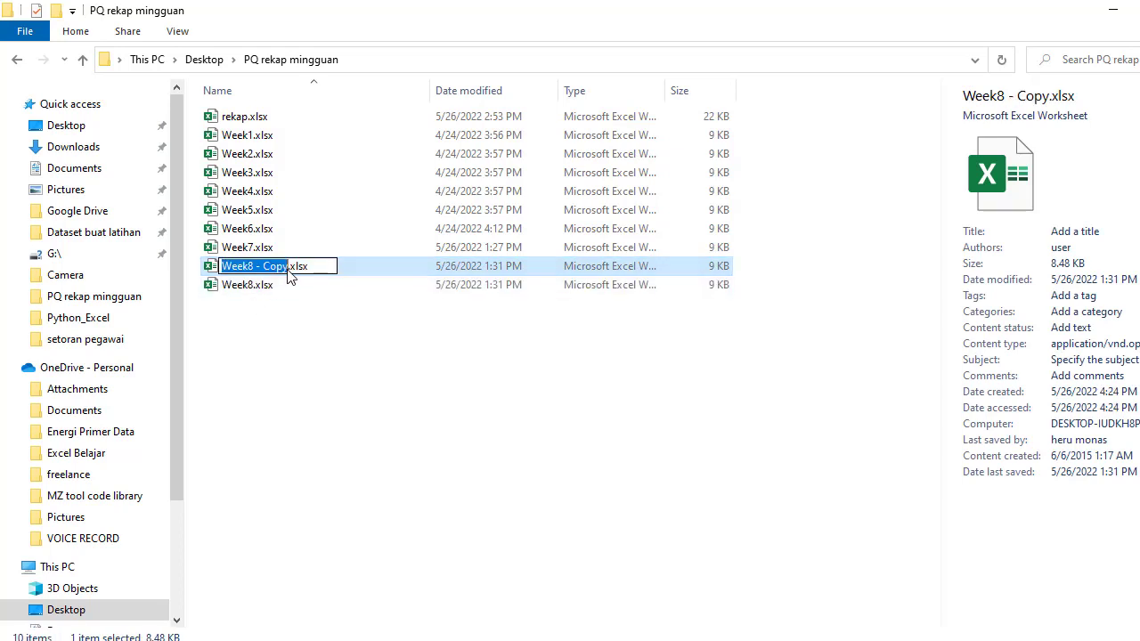
left_click(288, 267)
key("BackSpace")
key("BackSpace")
key("BackSpace")
key("BackSpace")
key("BackSpace")
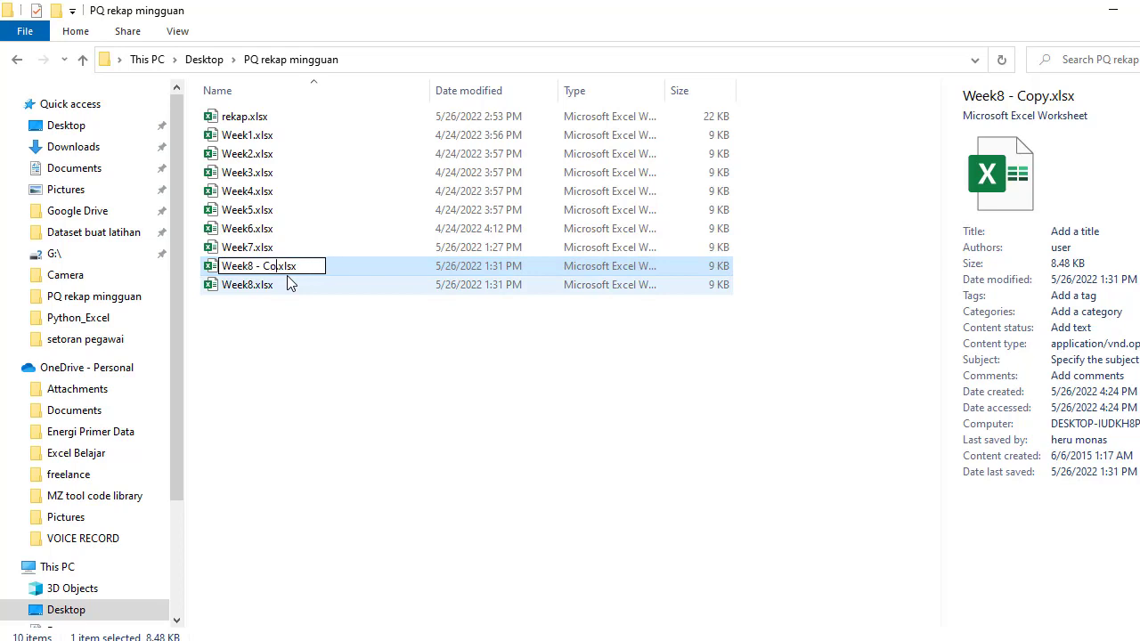
key("BackSpace")
key("Return")
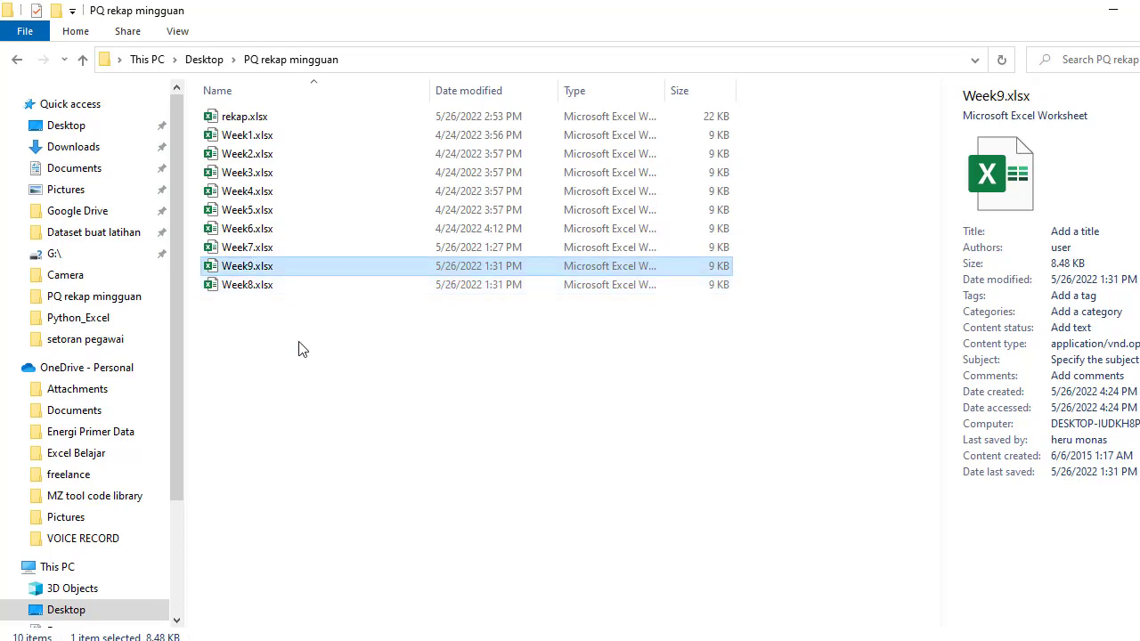
left_click(304, 347)
- Open Week9.xlsx and set all values in the data column, D3:D10, to 15000
left_click(257, 270)
key("alt+Tab")
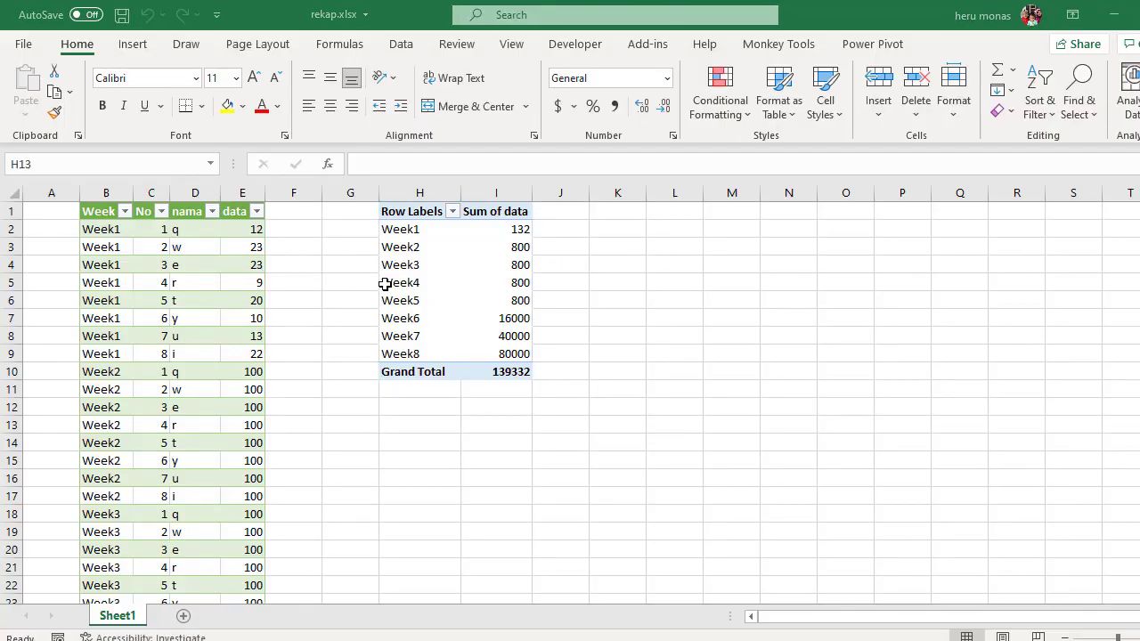
left_click_drag(235, 246, 234, 371)
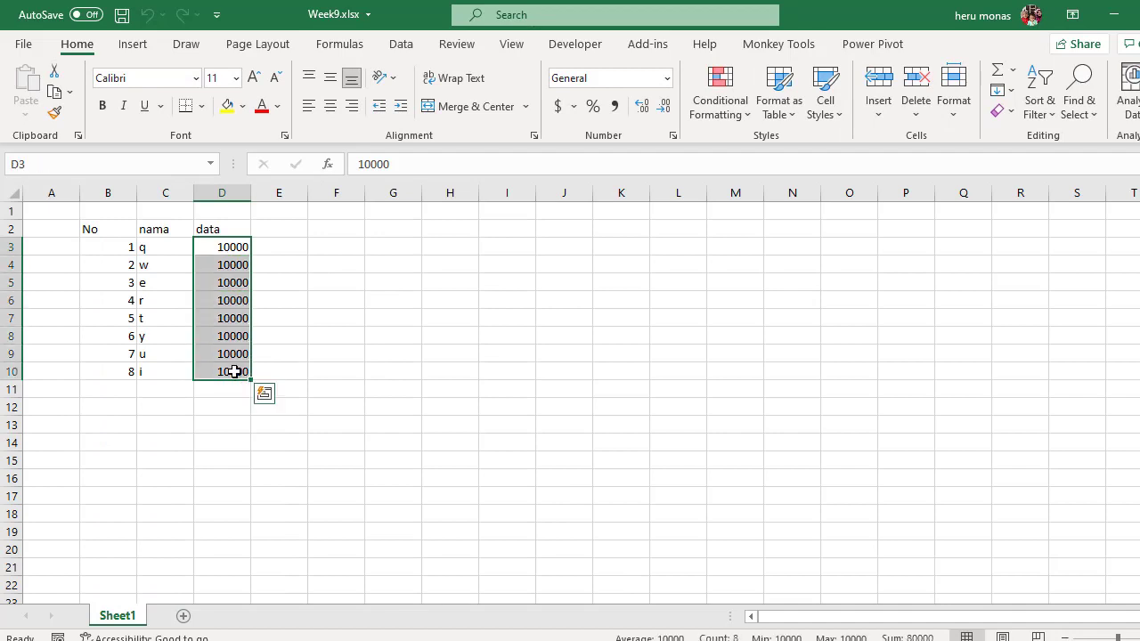
type("15")
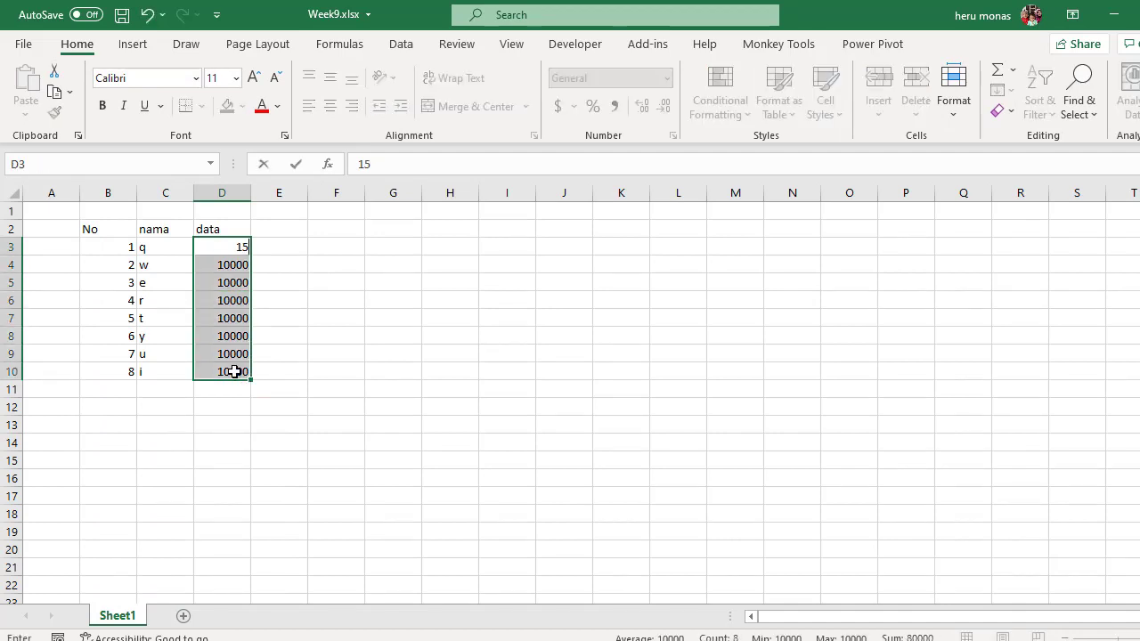
type("000")
key("ctrl+Return")
- Save the edited Week9.xlsx workbook and close it
left_click(344, 377)
left_click(288, 351)
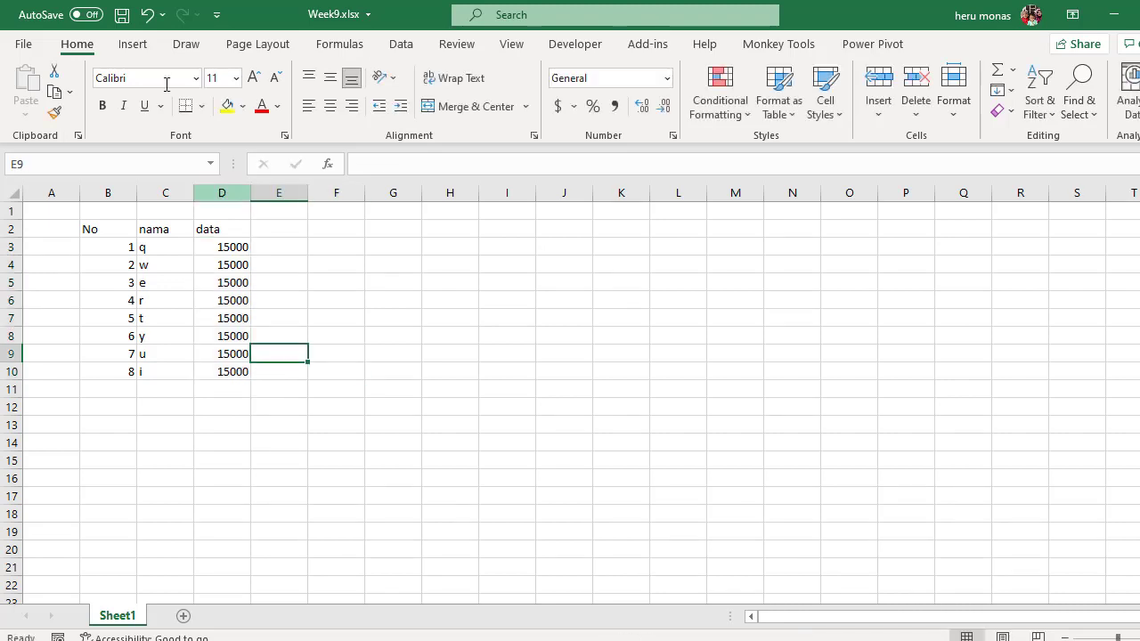
left_click(122, 15)
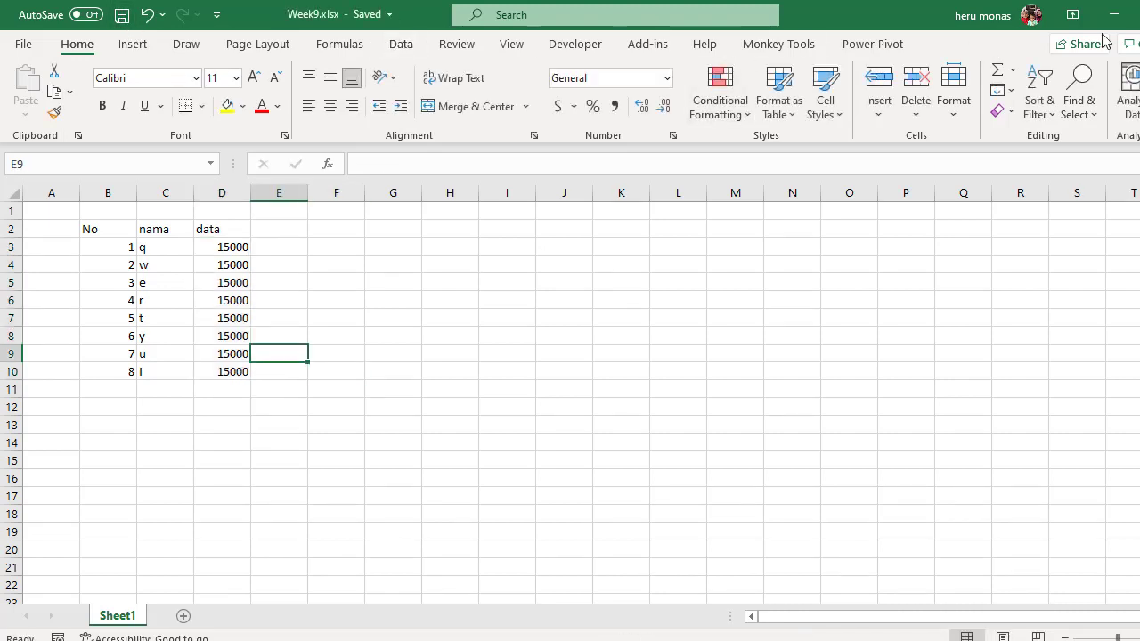
left_click(1139, 14)
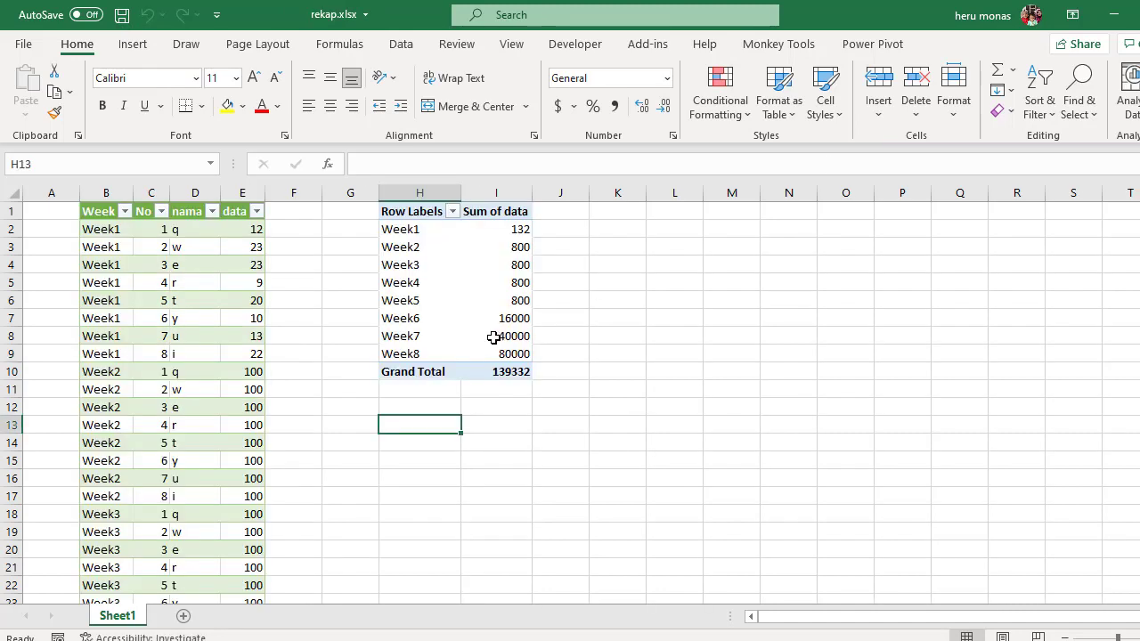
- Refresh all queries and the pivot table in rekap.xlsx to bring in the Week9 data
left_click(422, 353)
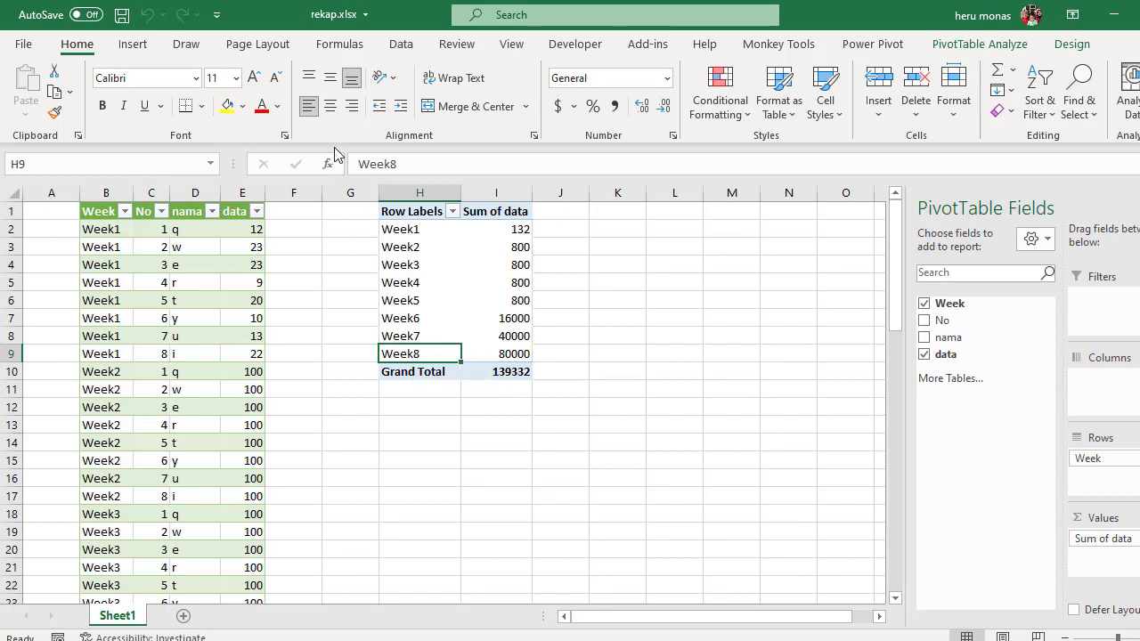
left_click(404, 45)
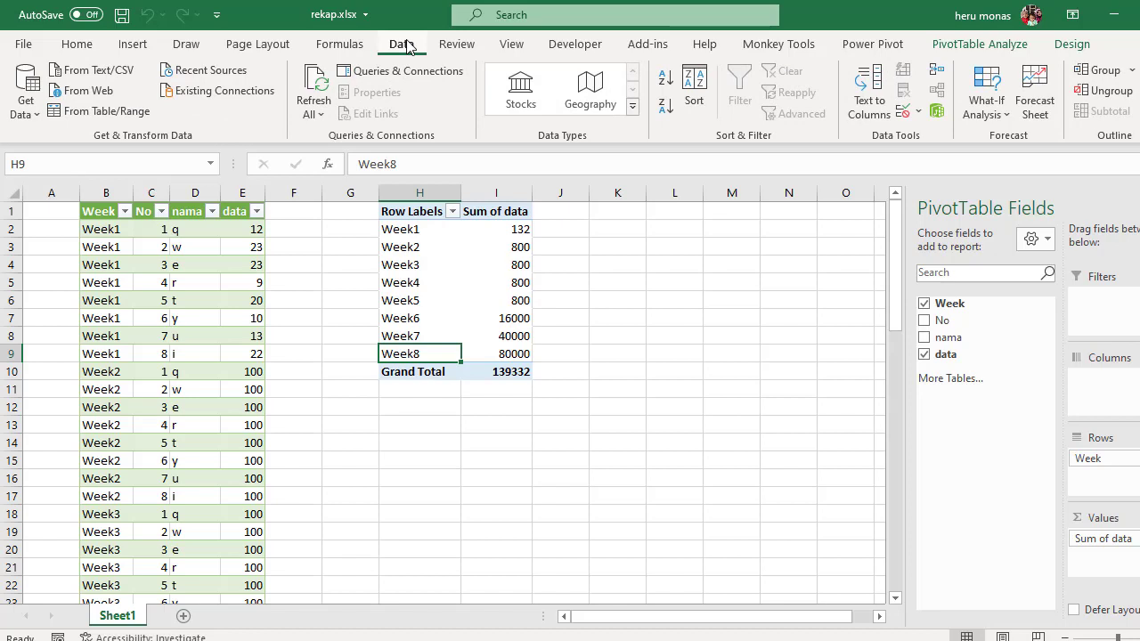
left_click(320, 84)
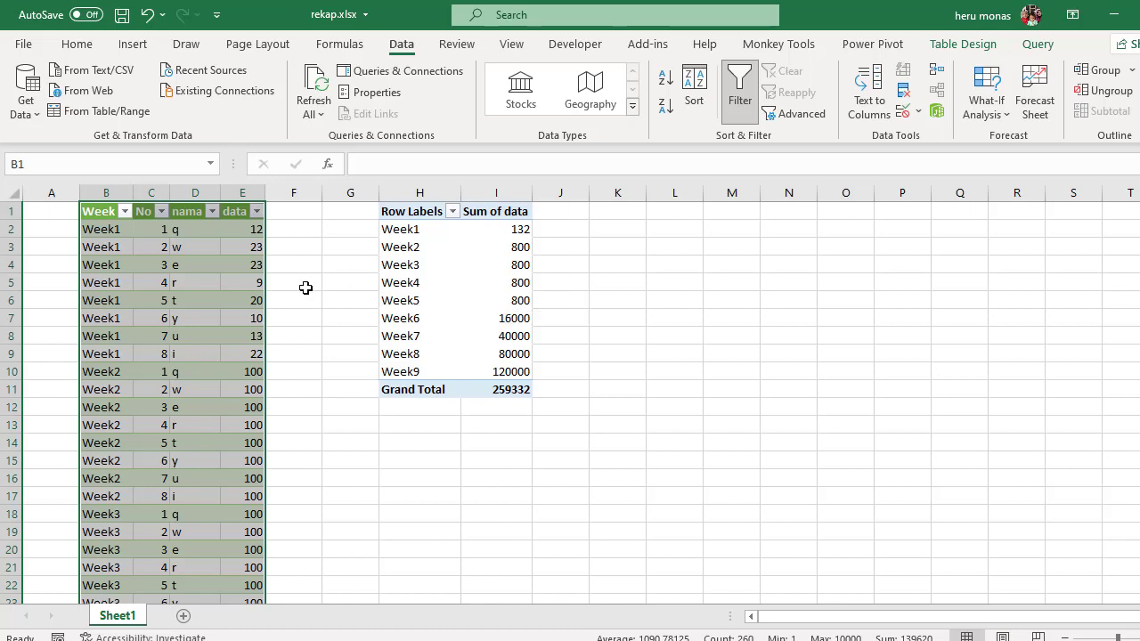
mouse_move(485, 357)
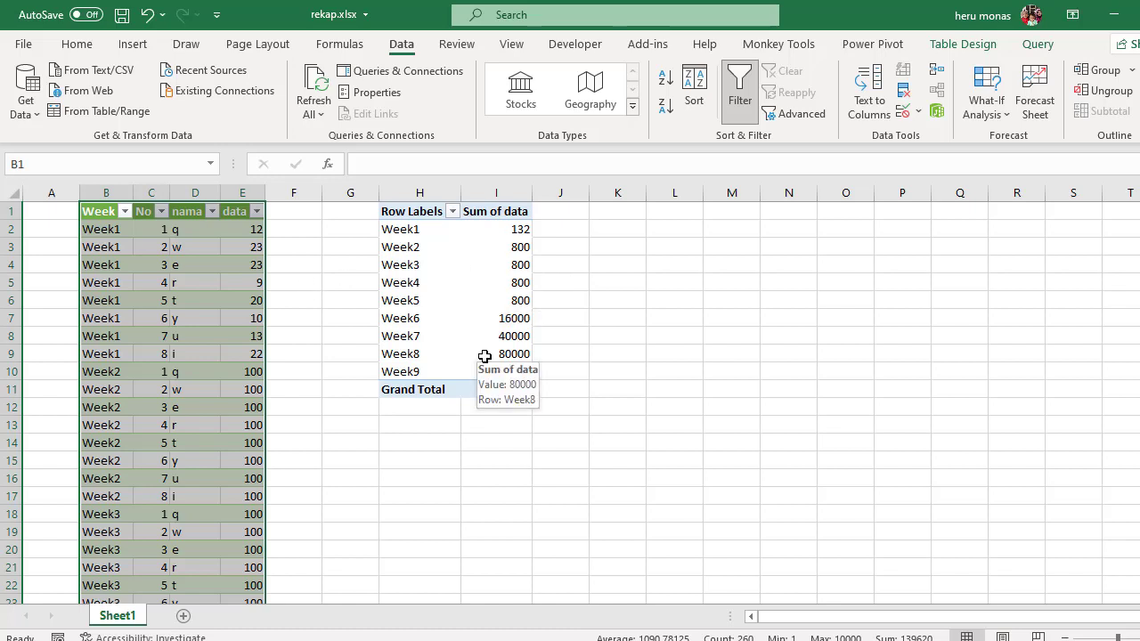
left_click(591, 338)
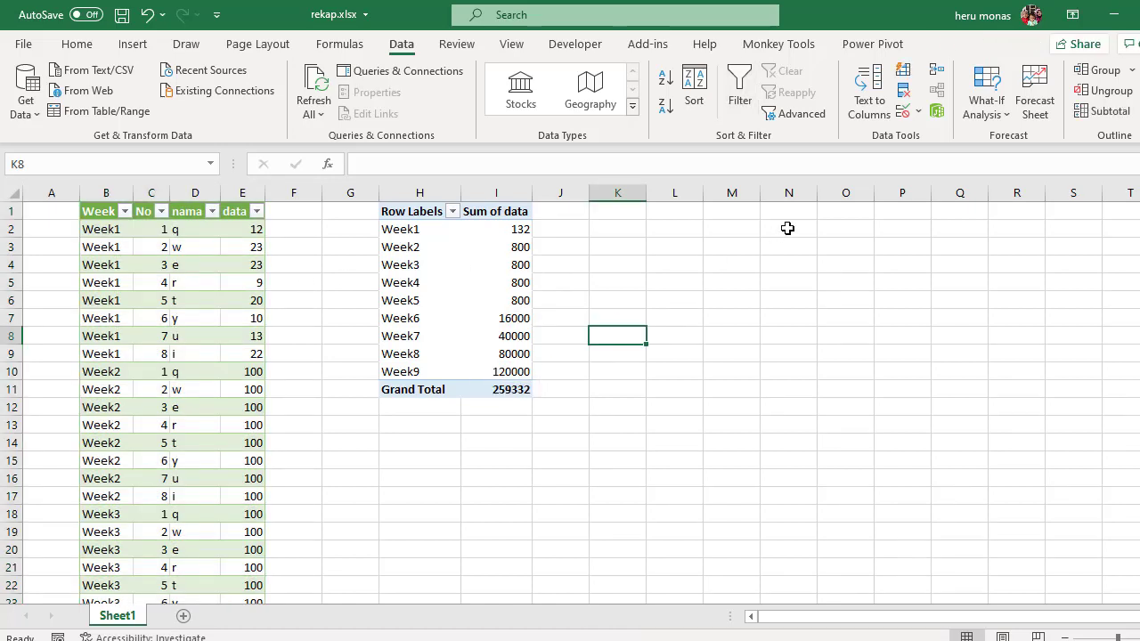
left_click(801, 264)
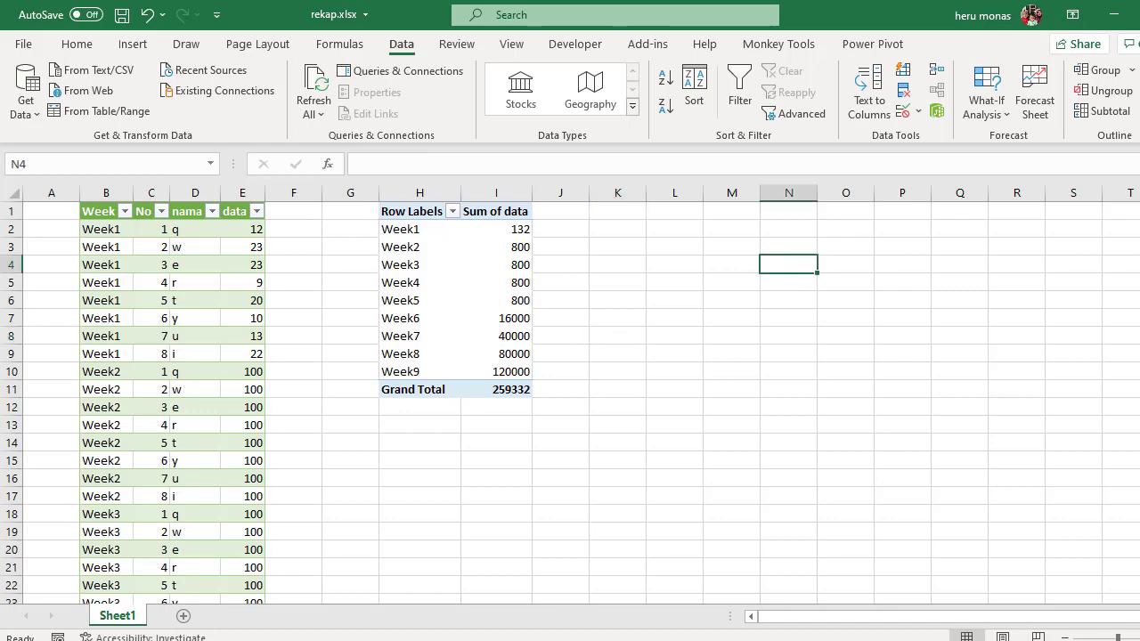
- Shrink the rekap.xlsx window beside the source folder's file list, then close the workbook with its changes saved
left_click_drag(318, 17, 664, 102)
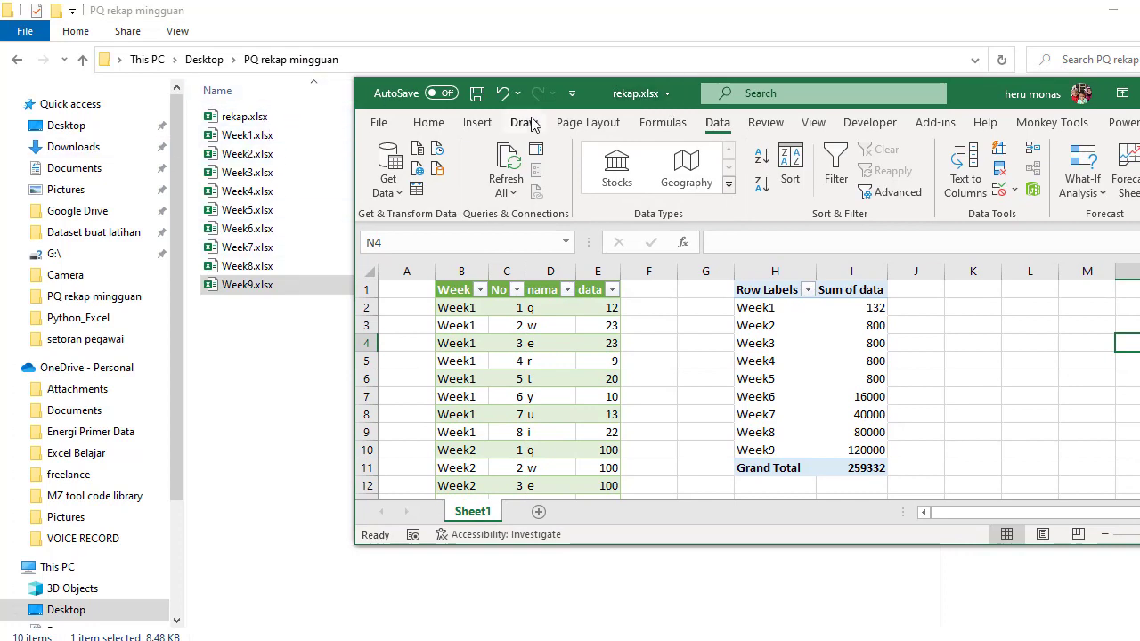
left_click_drag(1003, 96, 892, 92)
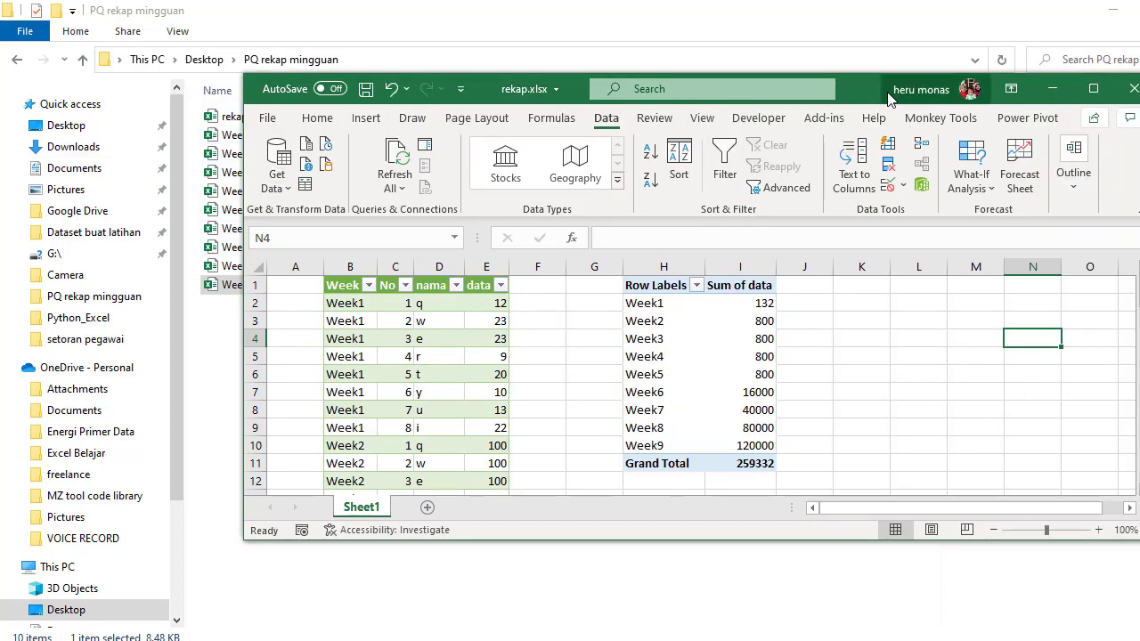
left_click(1134, 90)
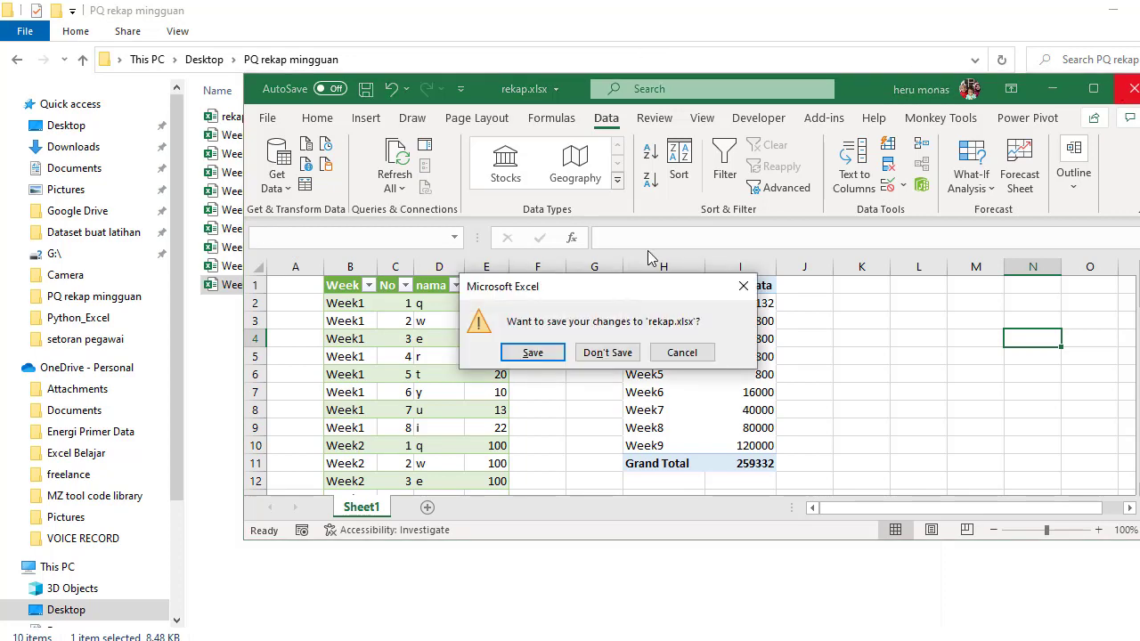
left_click(533, 351)
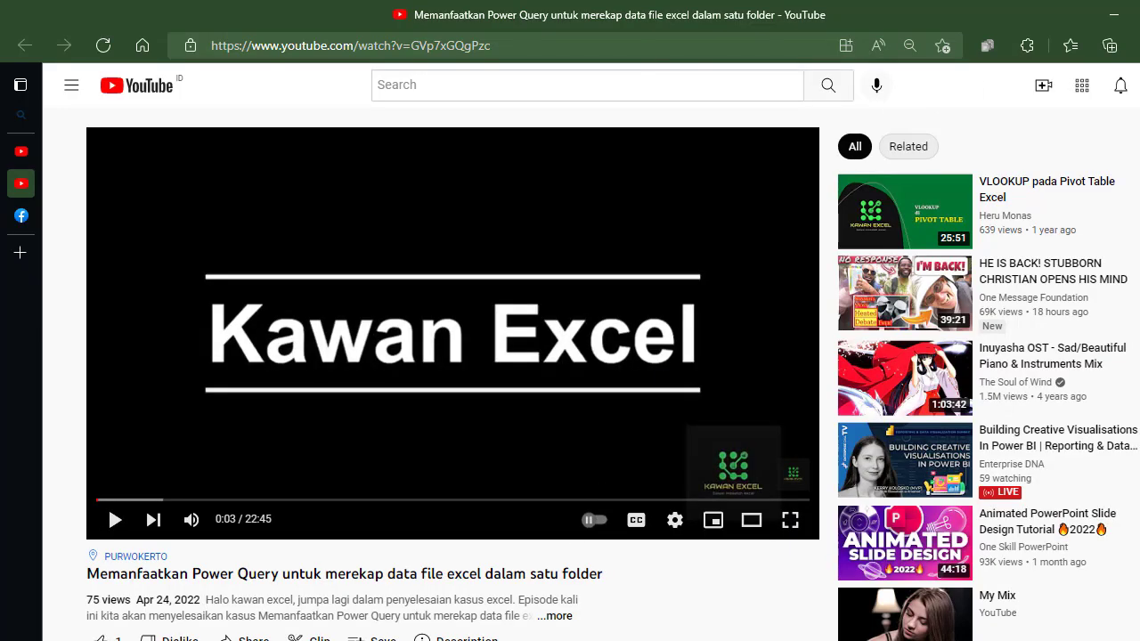
- Switch to File Explorer, move the PQ rekap mingguan folder from Desktop to Documents, and open it there
key("alt+Tab")
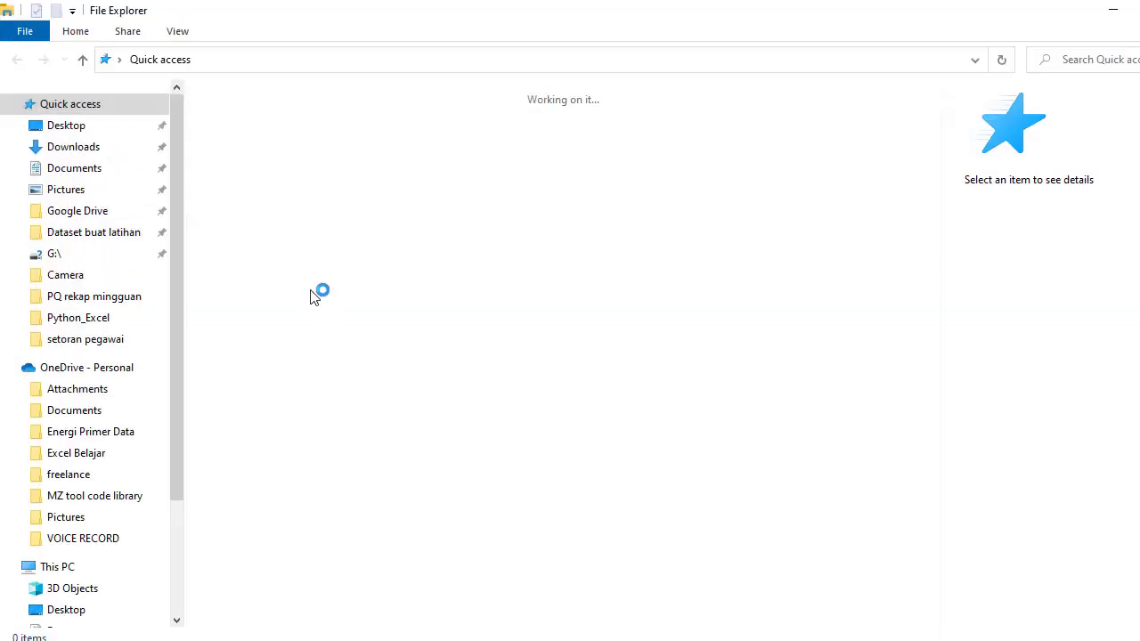
left_click(78, 132)
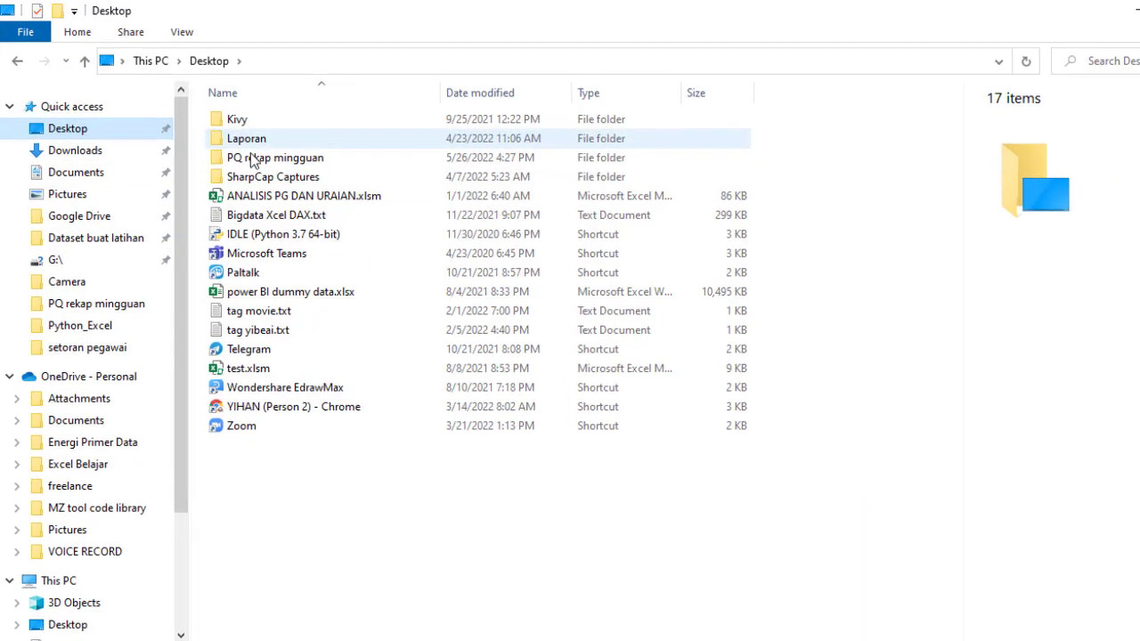
mouse_move(252, 158)
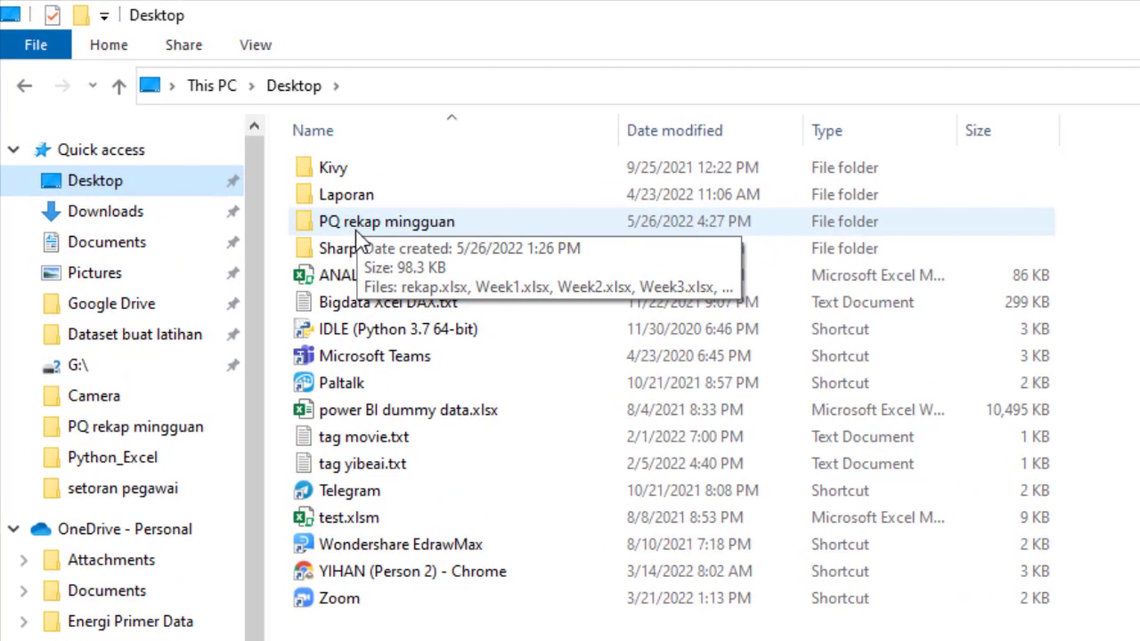
left_click(356, 228)
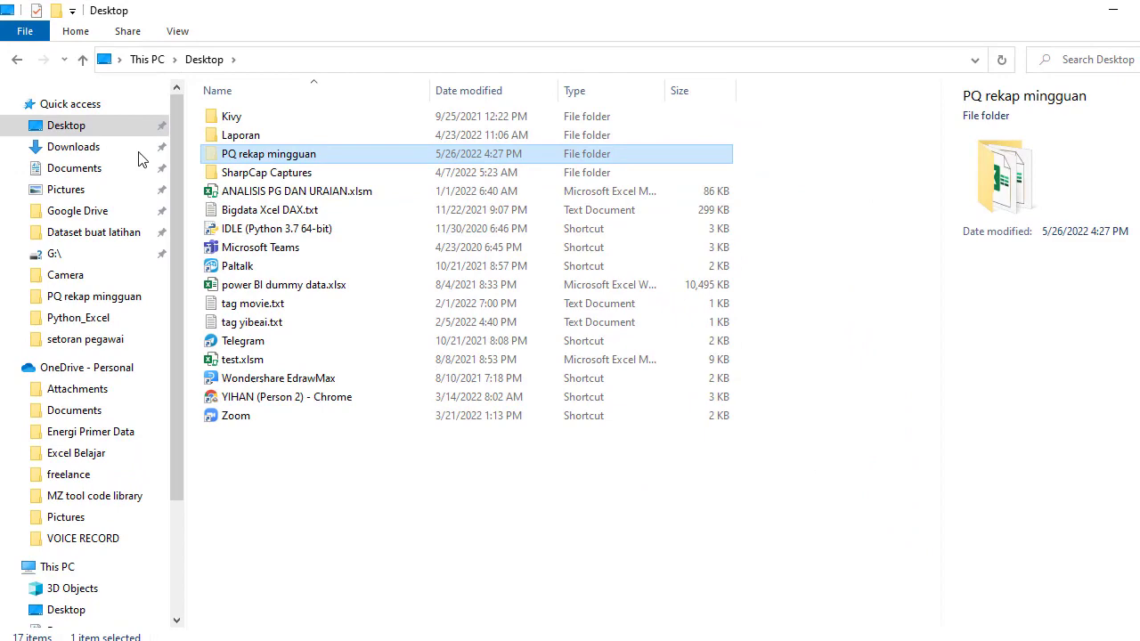
left_click(86, 168)
left_click(280, 145)
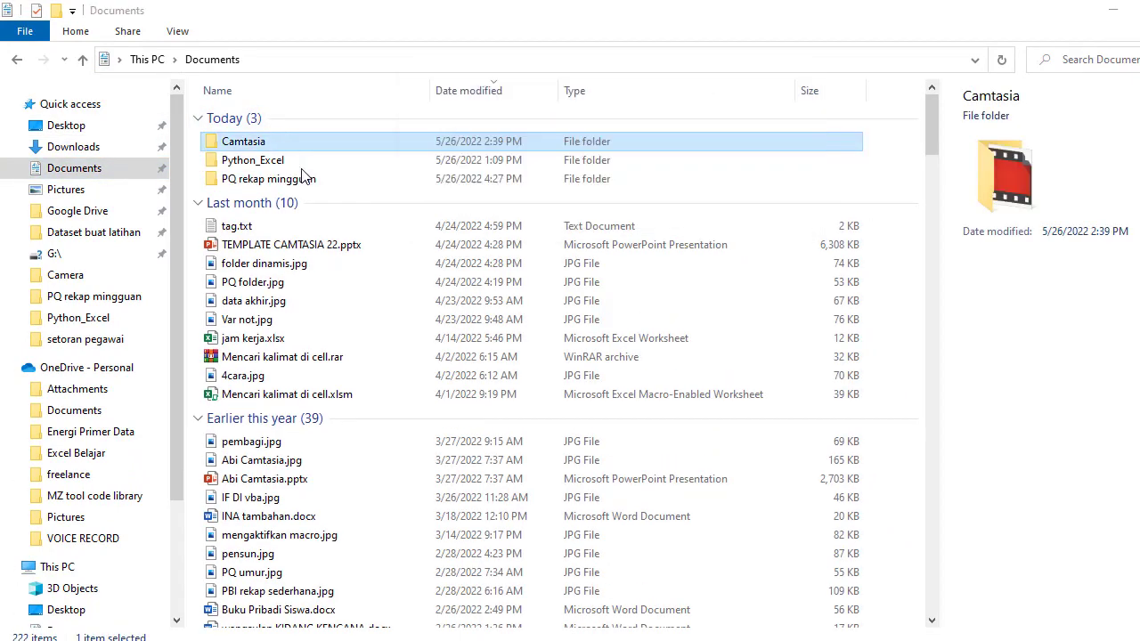
left_click(292, 184)
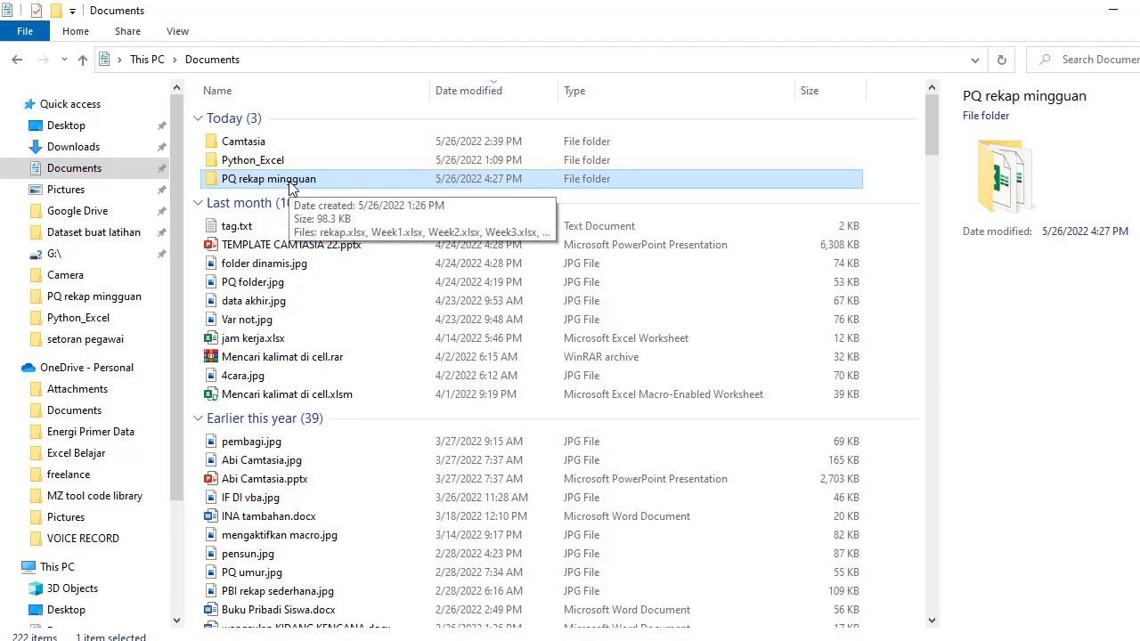
double_click(291, 182)
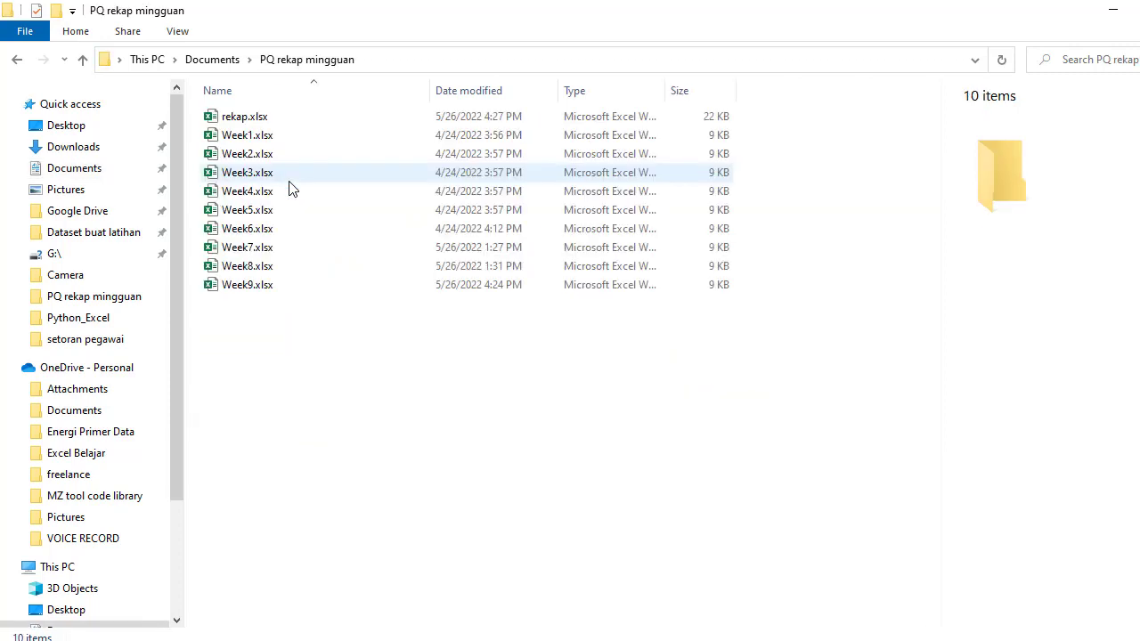
- Duplicate Week9.xlsx in the PQ rekap mingguan folder and rename the copy Week10.xlsx
left_click(258, 288)
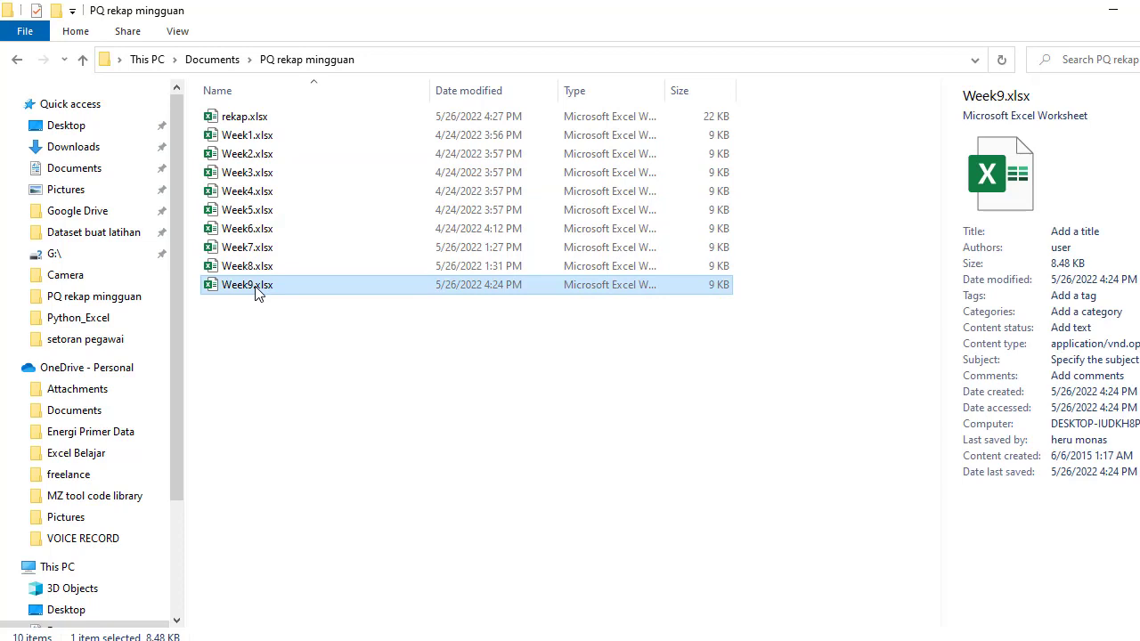
key("ctrl+v")
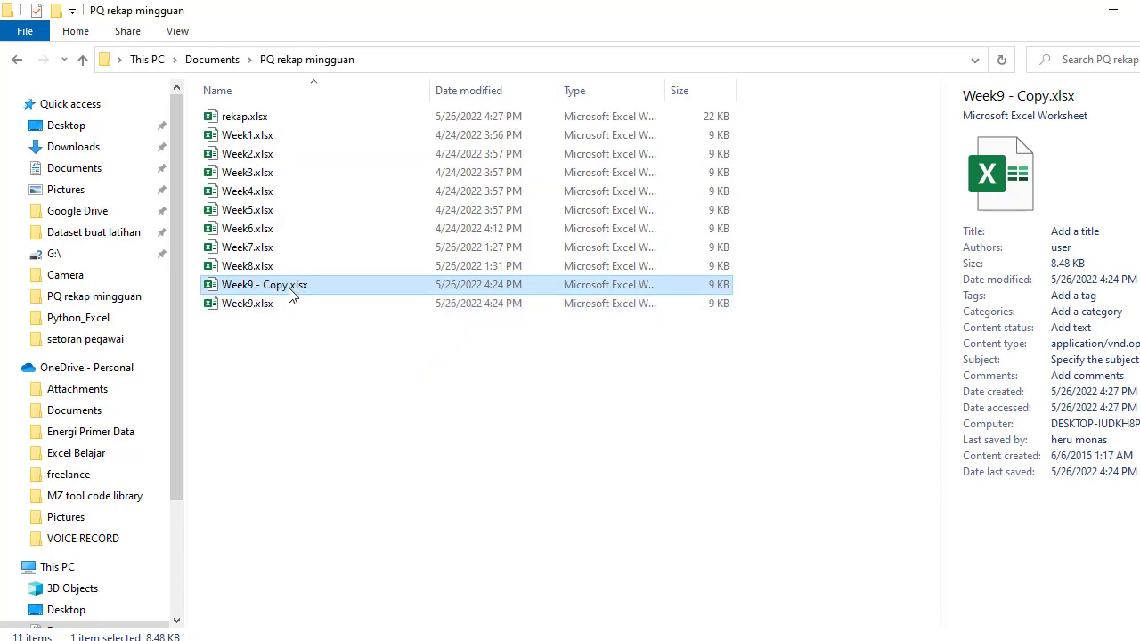
key("F2")
key("Right")
key("BackSpace")
key("BackSpace")
key("BackSpace")
key("BackSpace")
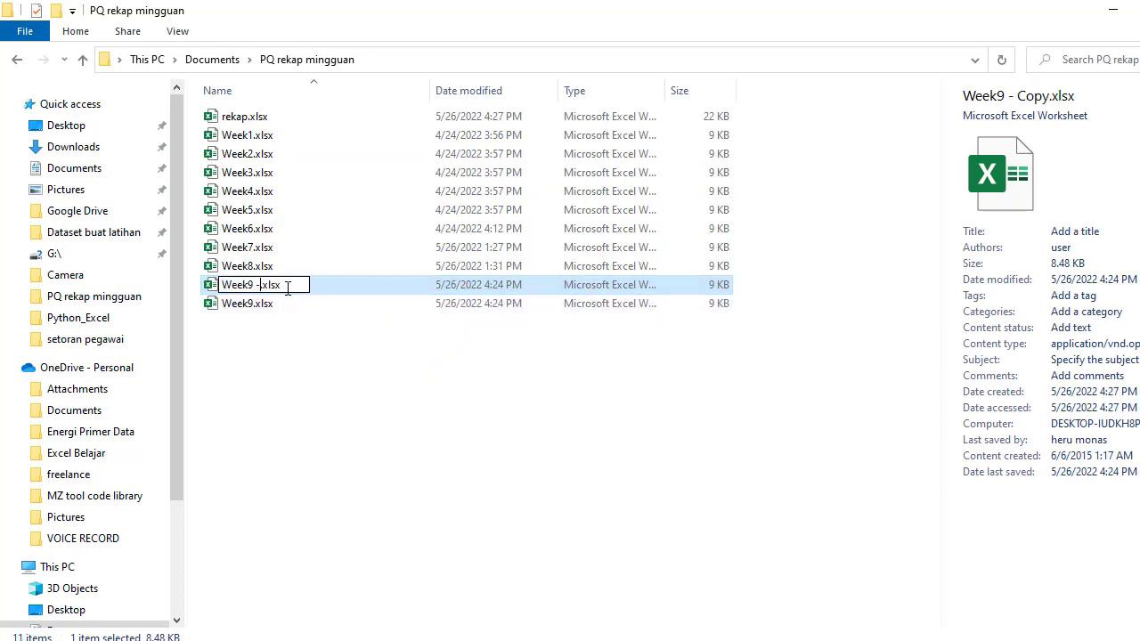
key("BackSpace")
key("BackSpace")
key("BackSpace")
key("BackSpace")
type("10")
left_click(293, 340)
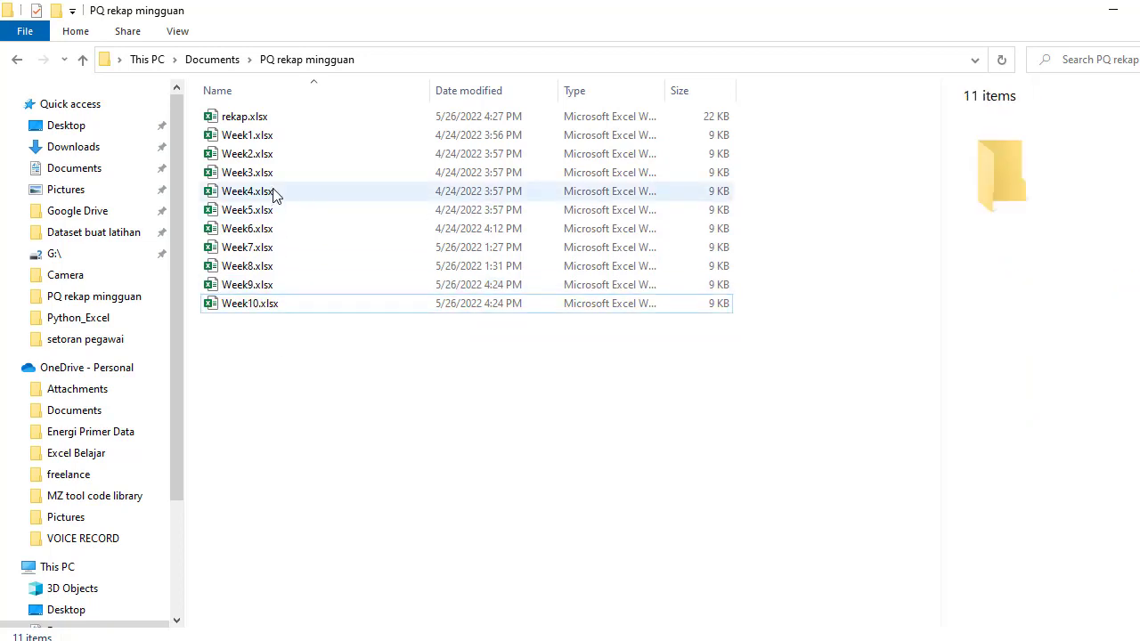
- Open rekap.xlsx from the PQ rekap mingguan folder and maximize its window
left_click(251, 121)
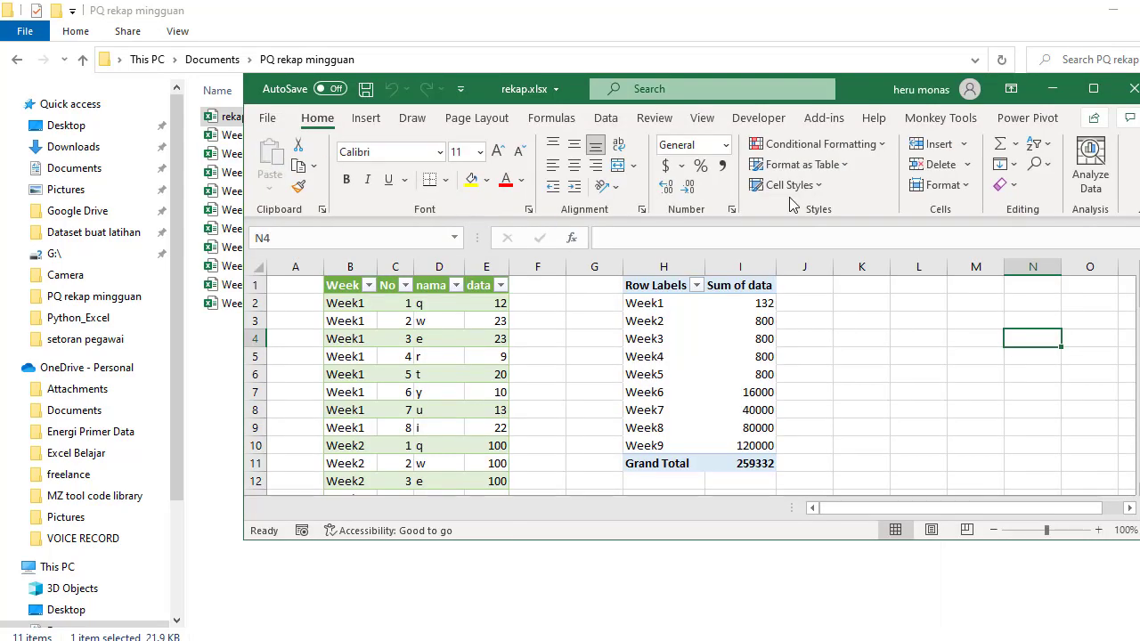
left_click(1094, 88)
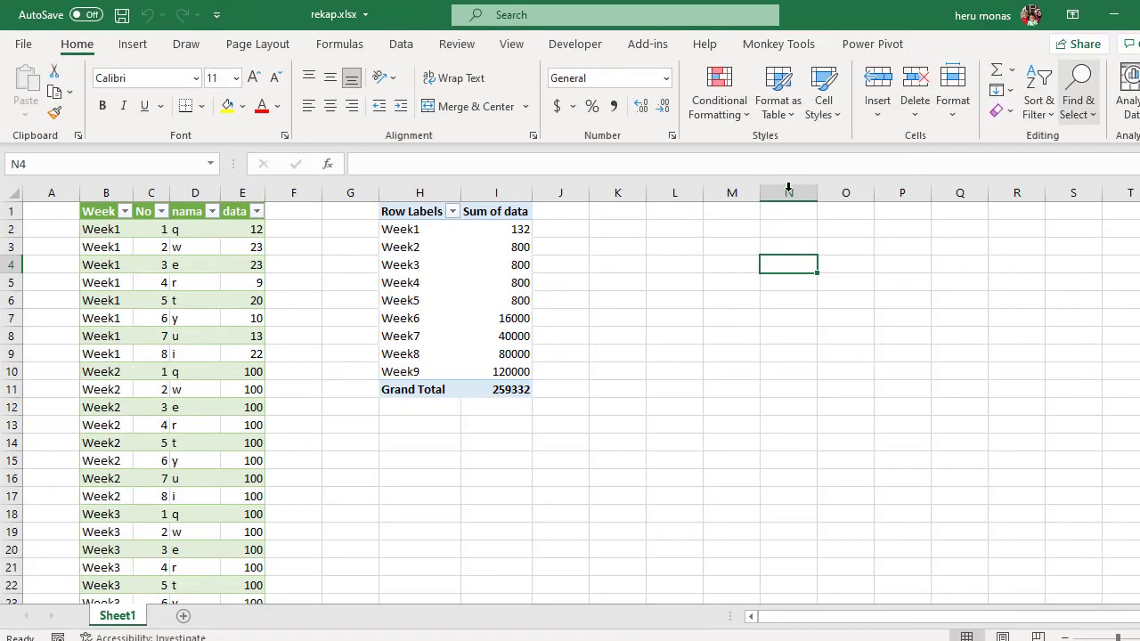
left_click(579, 279)
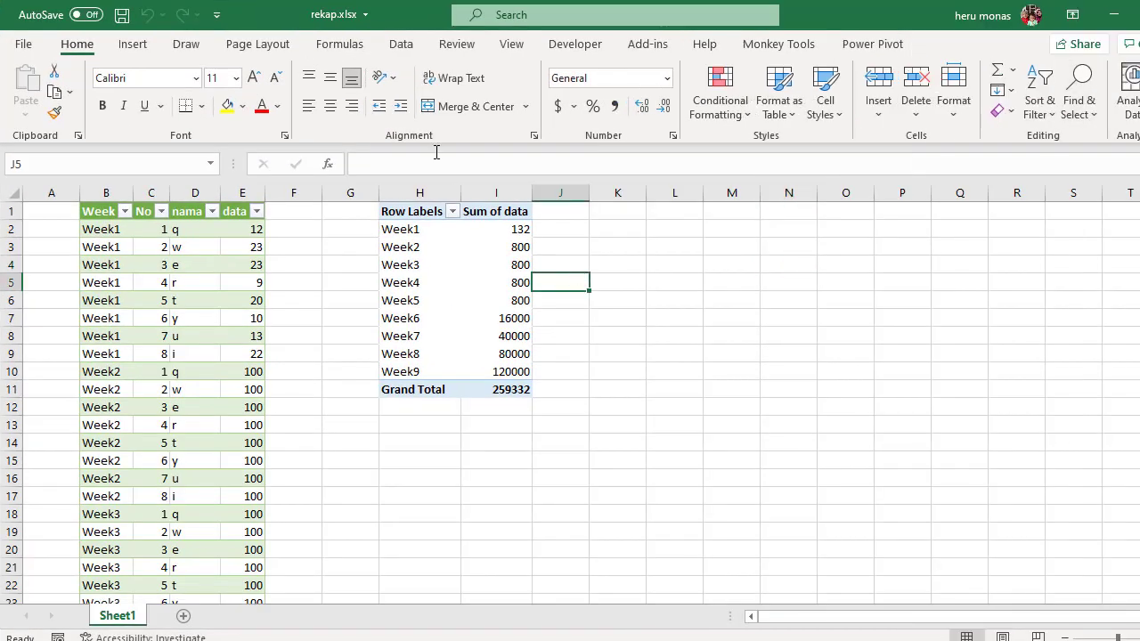
- Try to refresh all queries in rekap.xlsx from the relocated folder
left_click(401, 46)
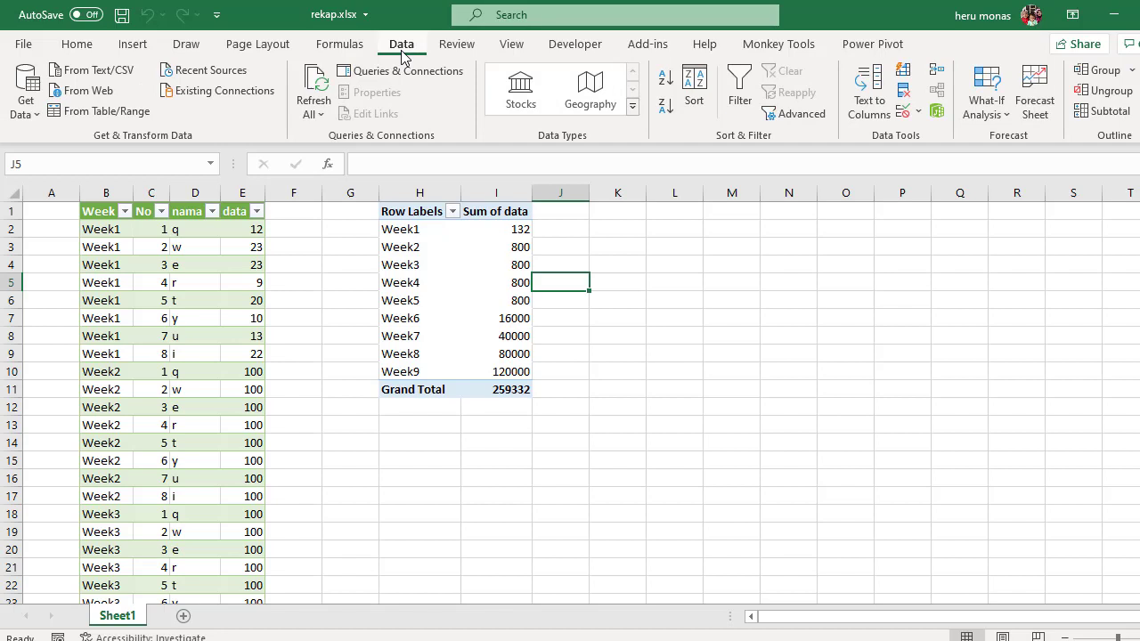
left_click(318, 89)
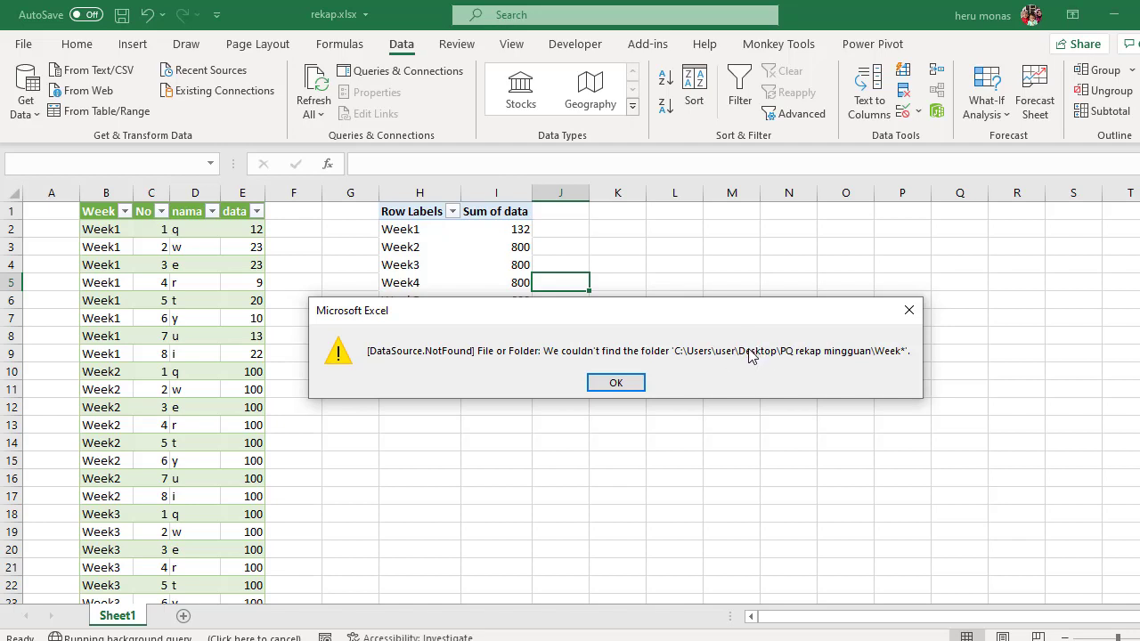
left_click(614, 383)
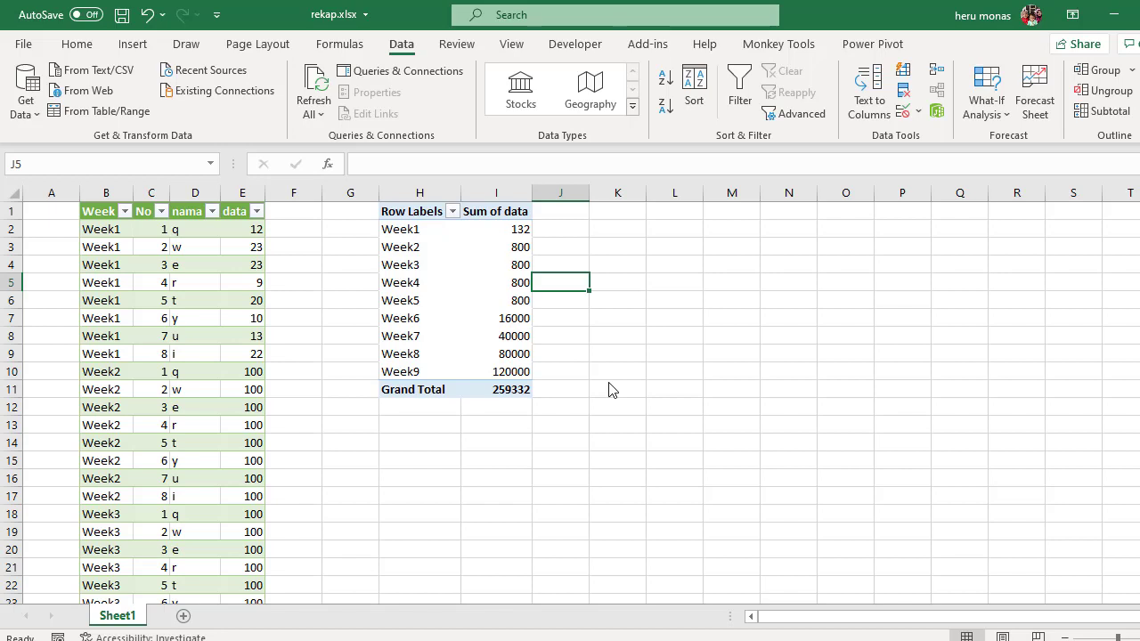
left_click(611, 389)
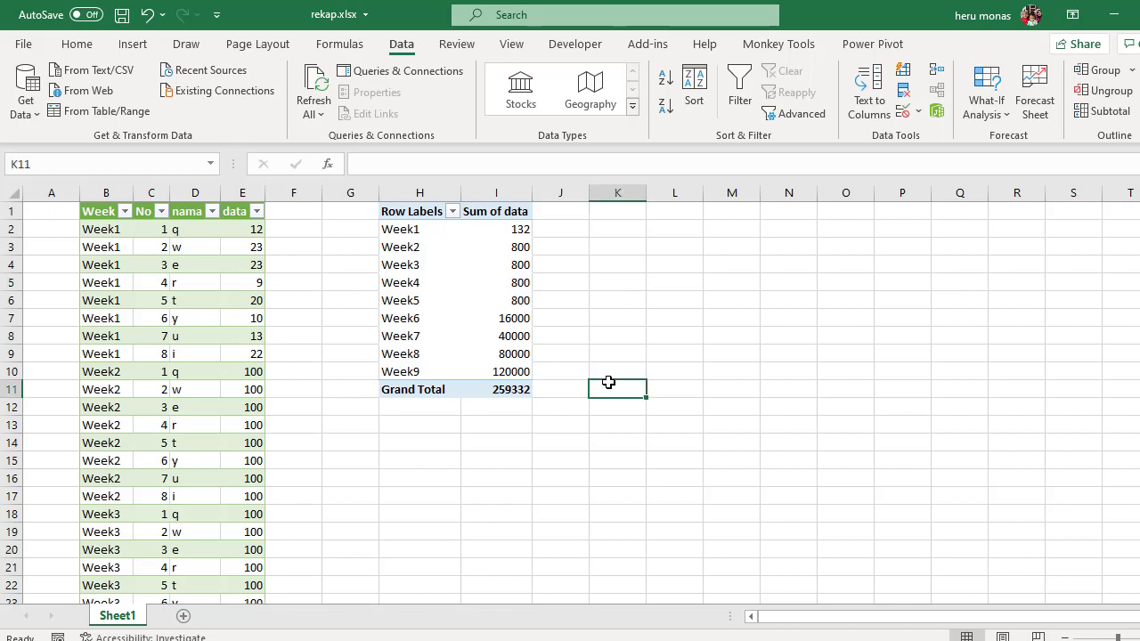
left_click(613, 441)
left_click(547, 470)
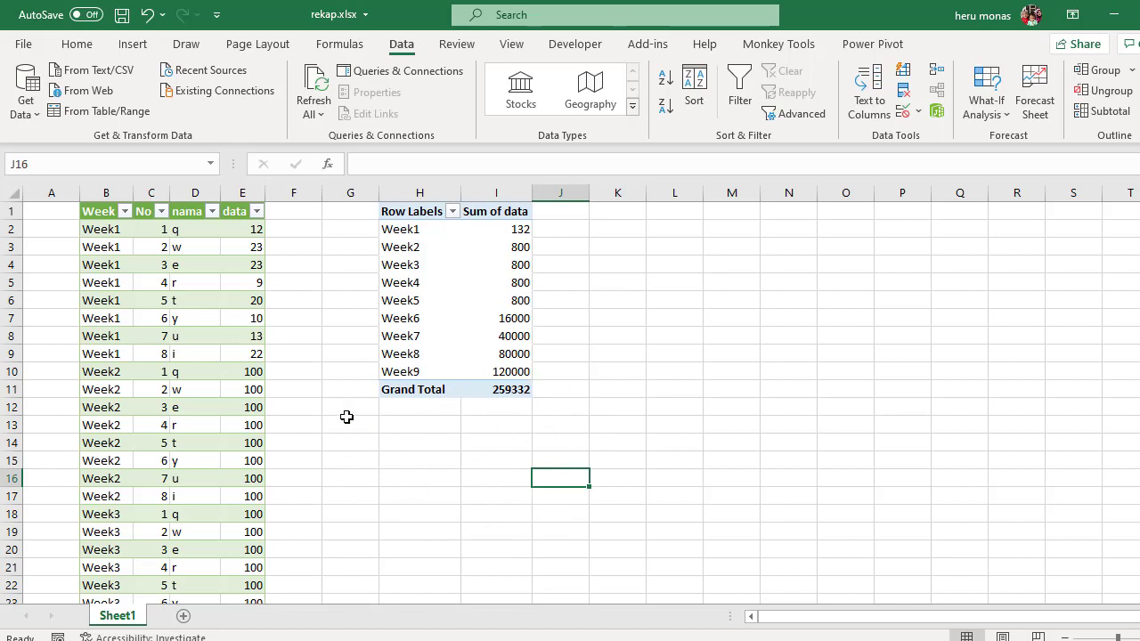
- Add a new worksheet to rekap.xlsx and name it source
left_click(183, 617)
double_click(177, 616)
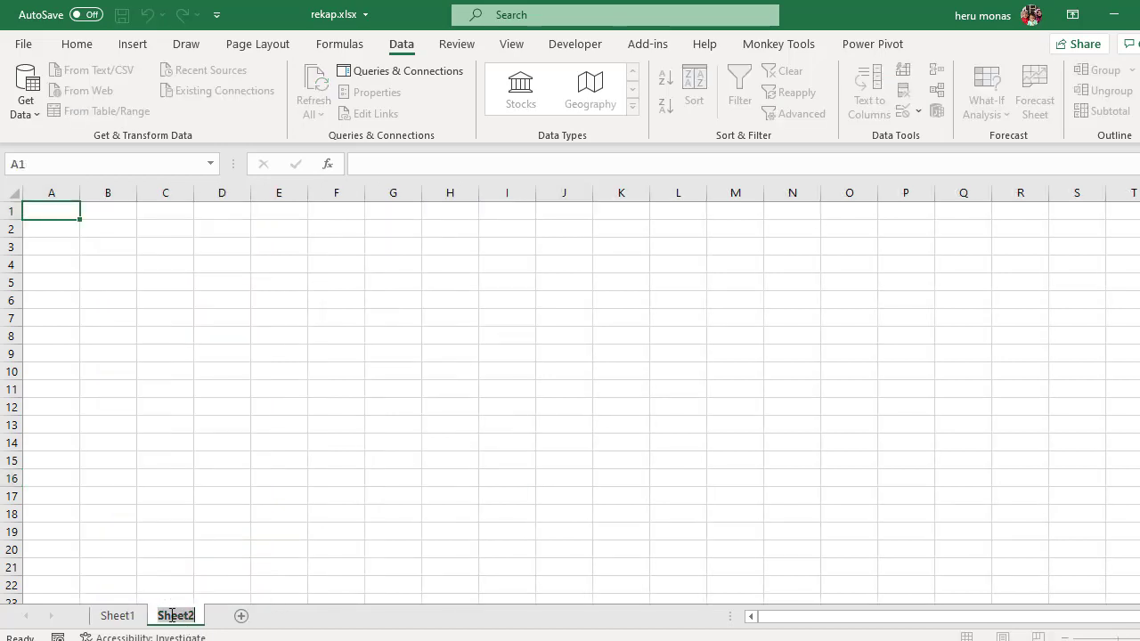
type("source")
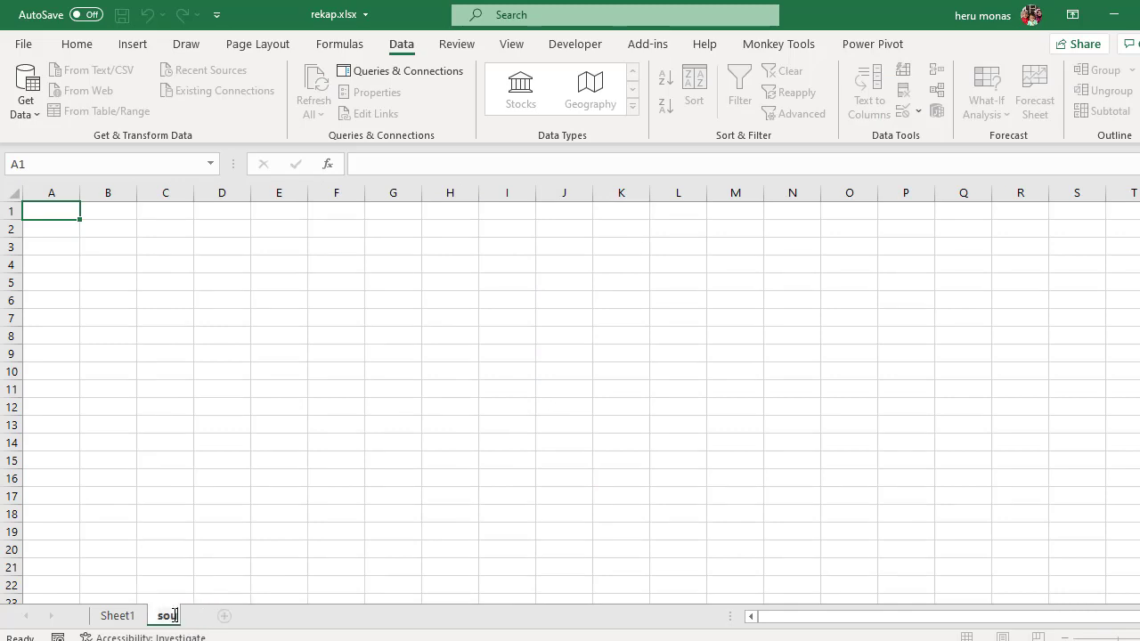
key("Return")
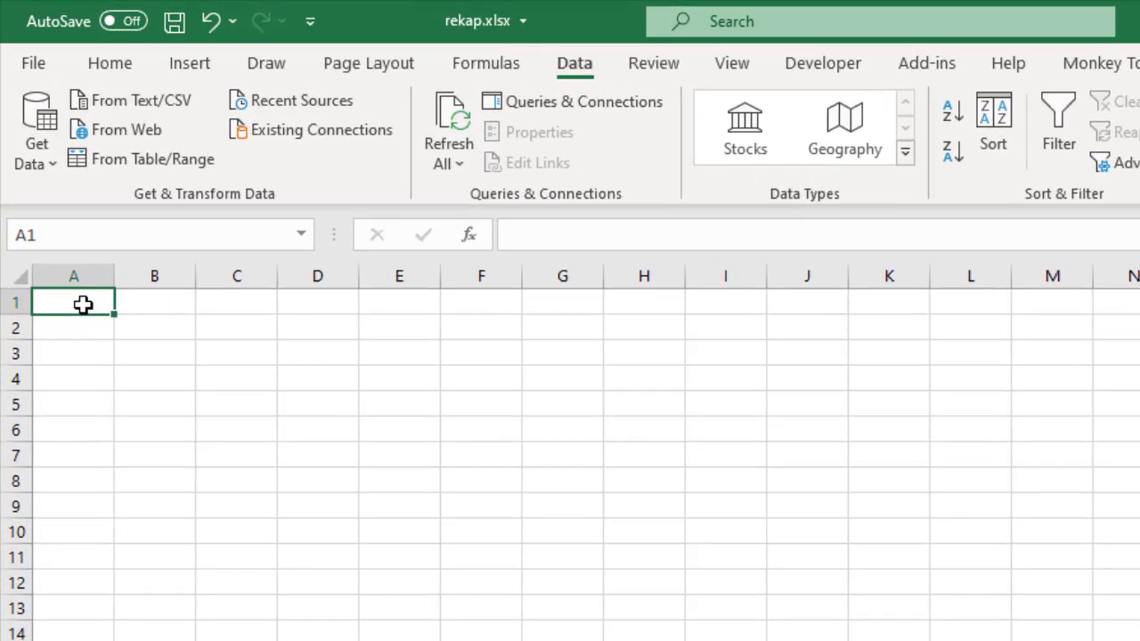
- Enter the header sumber in A1 and the formula =CELL("filename") in A2 of the source sheet
double_click(83, 304)
type("sumber")
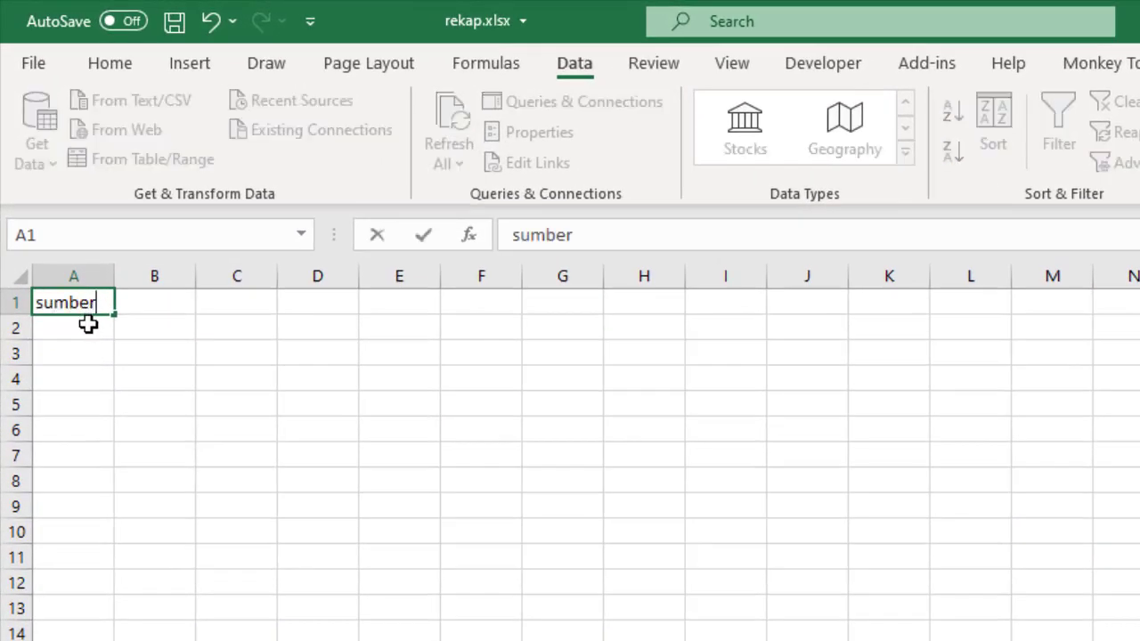
left_click(88, 324)
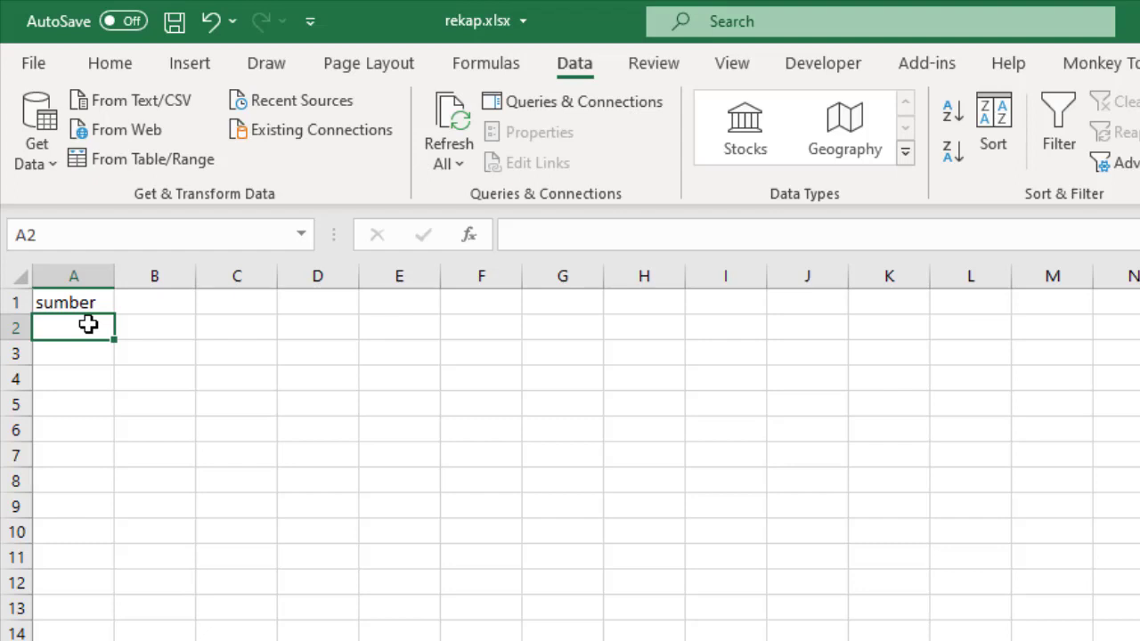
type("=cel")
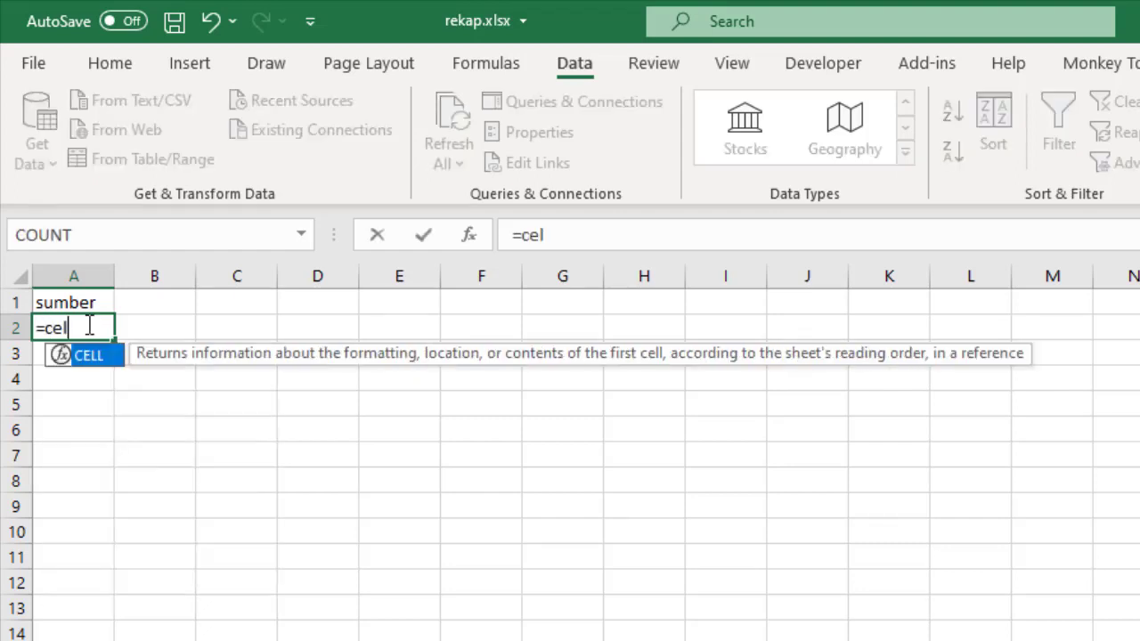
key("Tab")
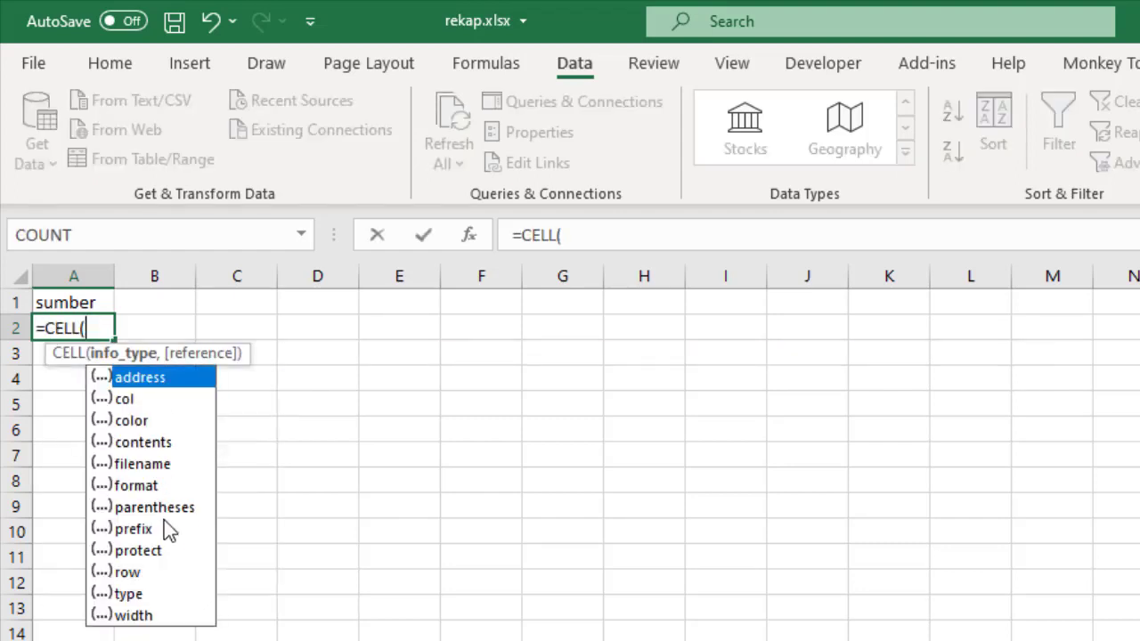
double_click(141, 463)
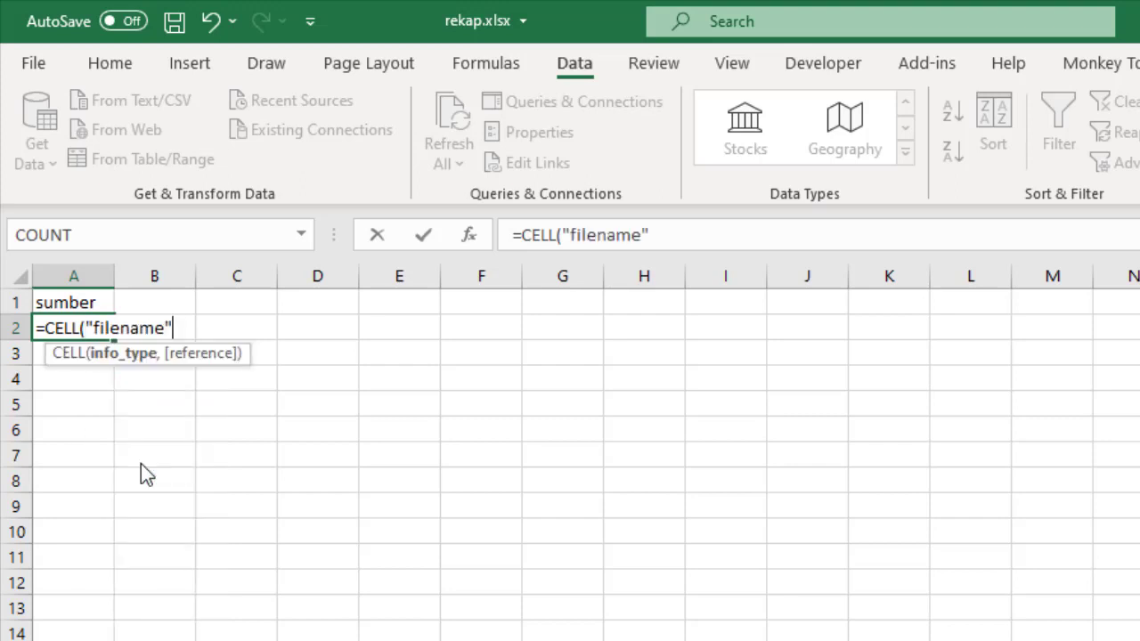
type(")")
key("Return")
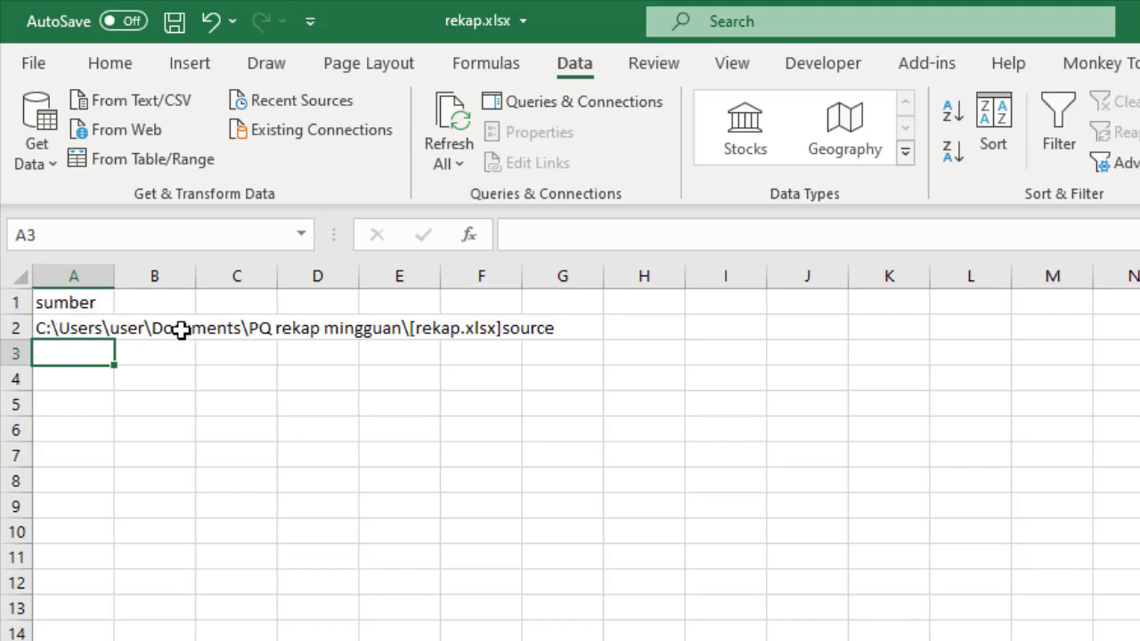
left_click(82, 329)
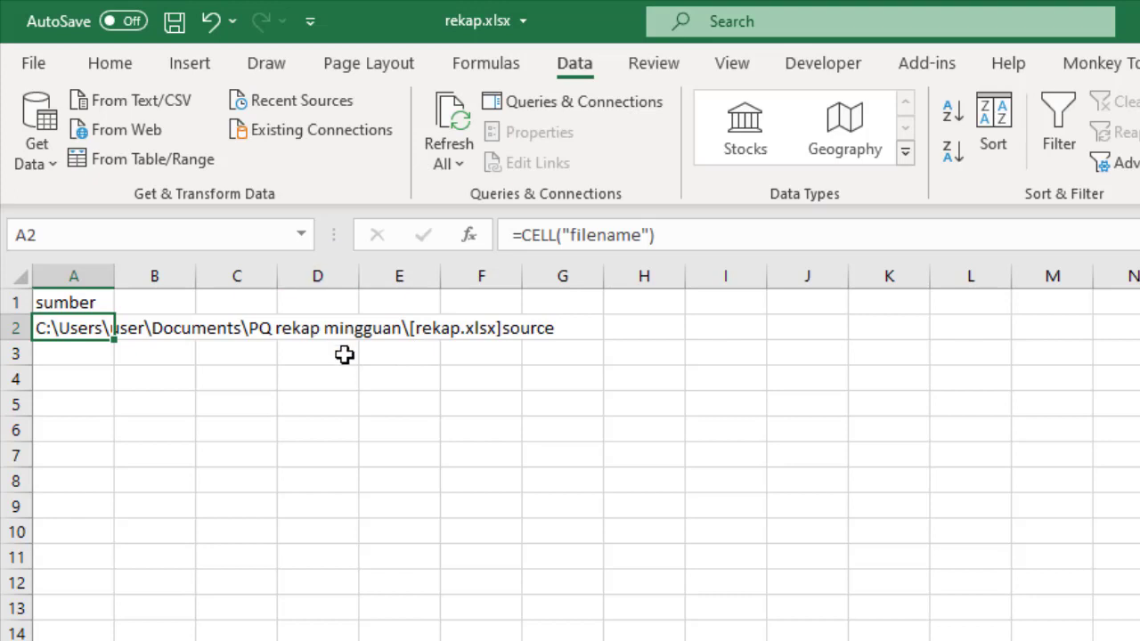
left_click(255, 384)
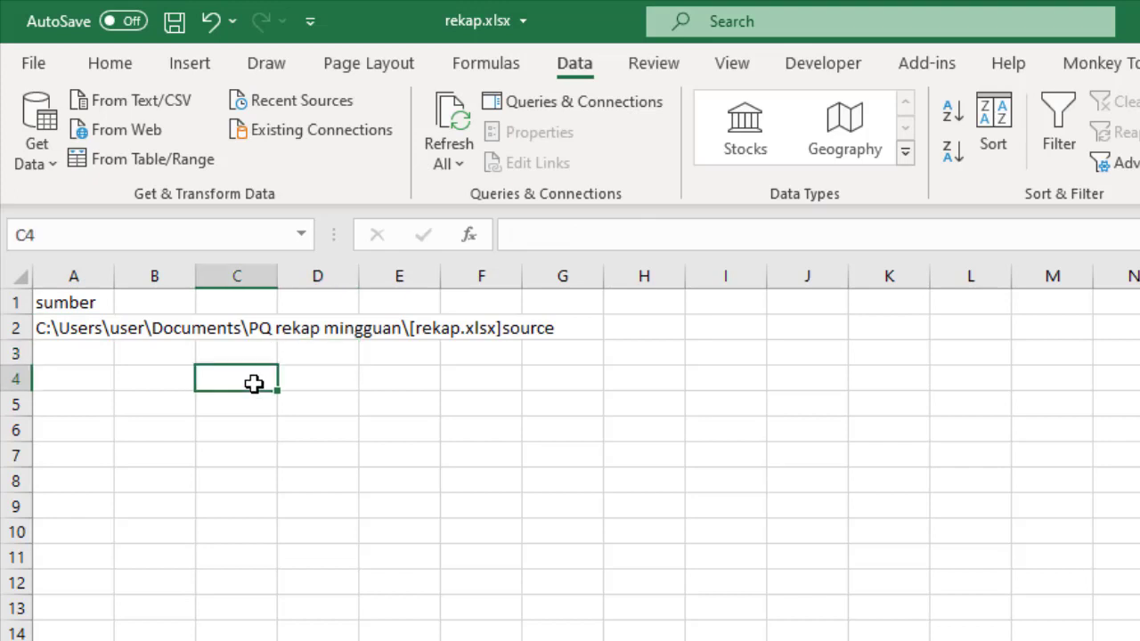
left_click(147, 355)
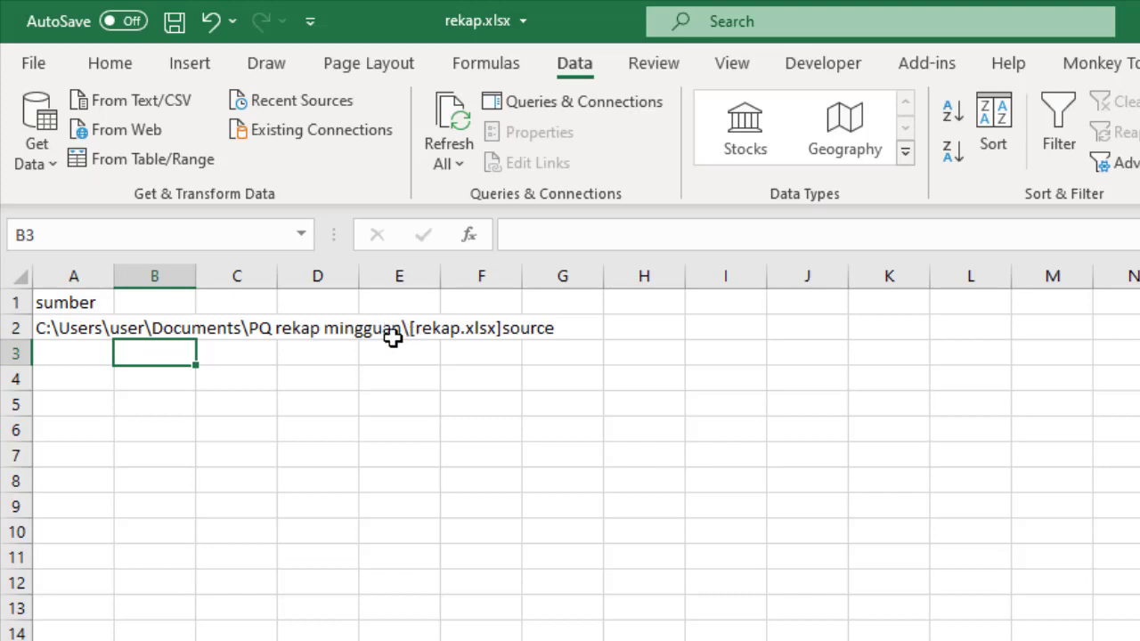
- Wrap the existing CELL("filename") expression in A2 in a LEFT function as its text argument
left_click(100, 327)
left_click_drag(686, 244, 525, 237)
key("ctrl+c")
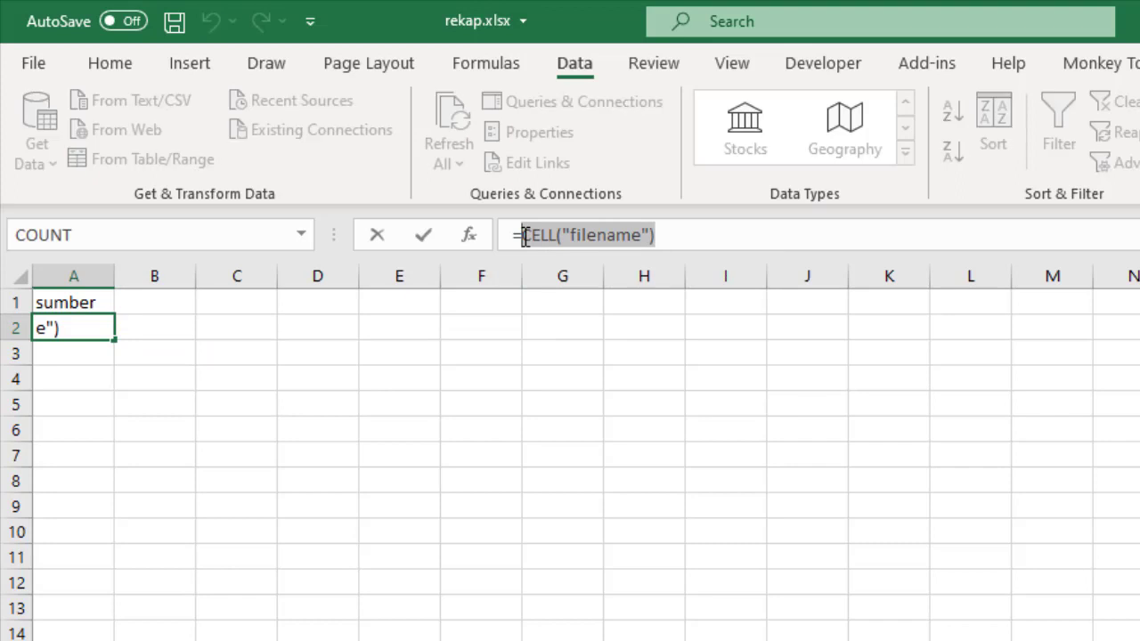
key("BackSpace")
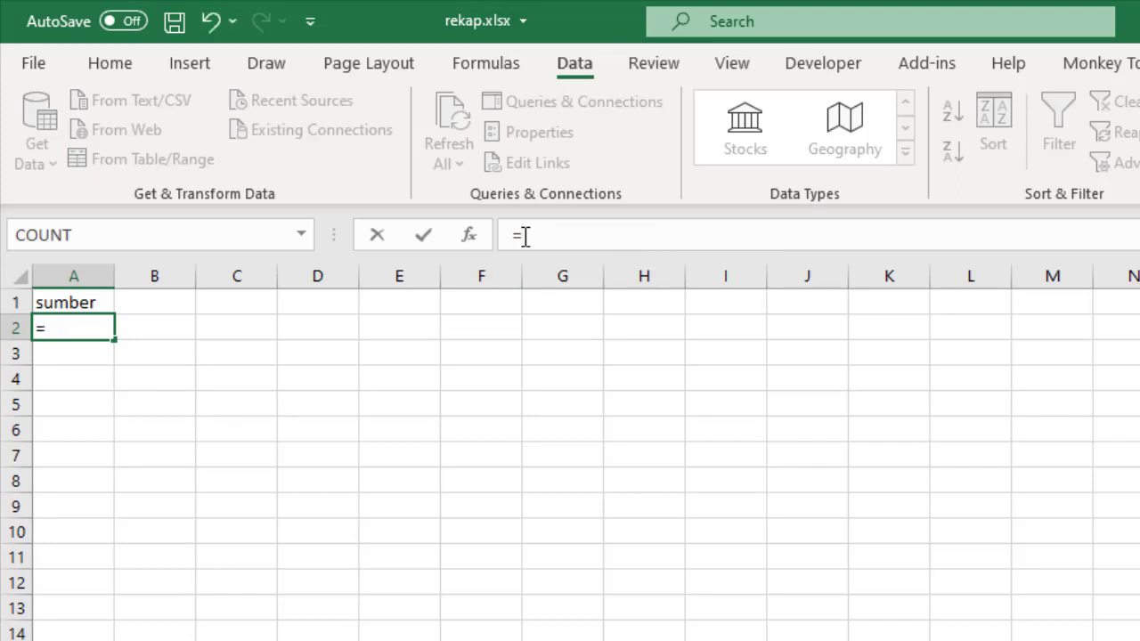
type("left")
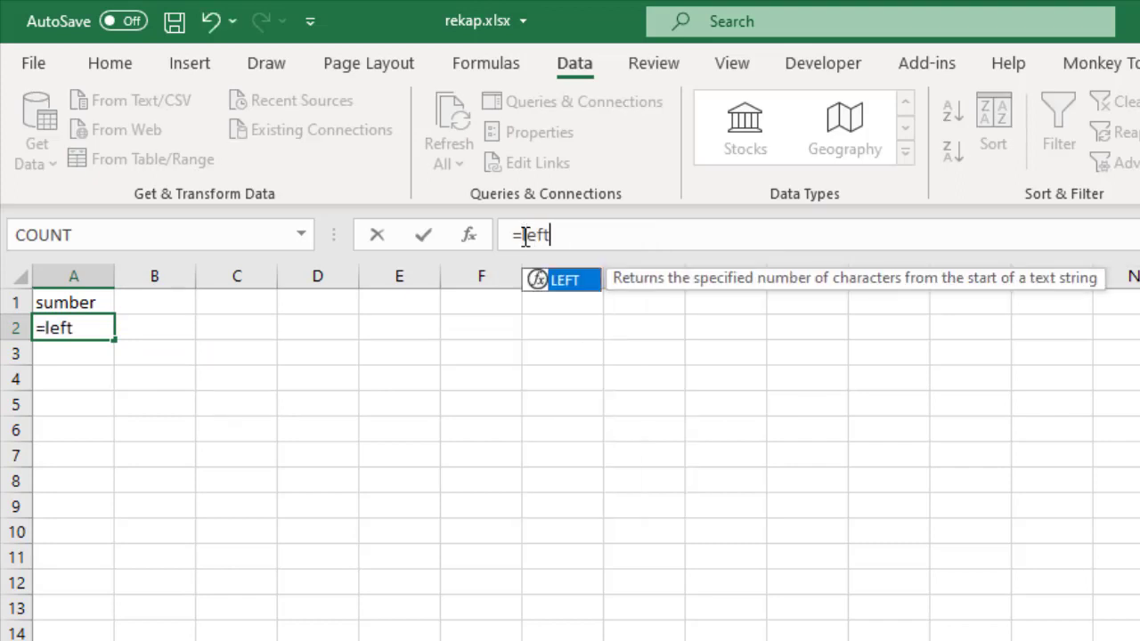
type("(")
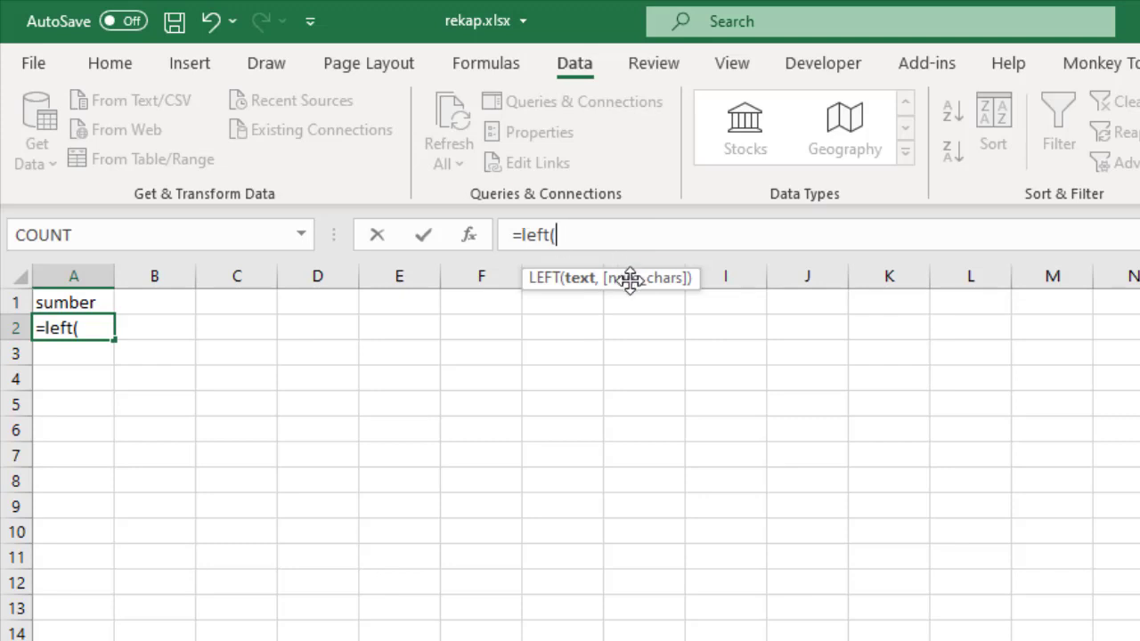
key("ctrl+v")
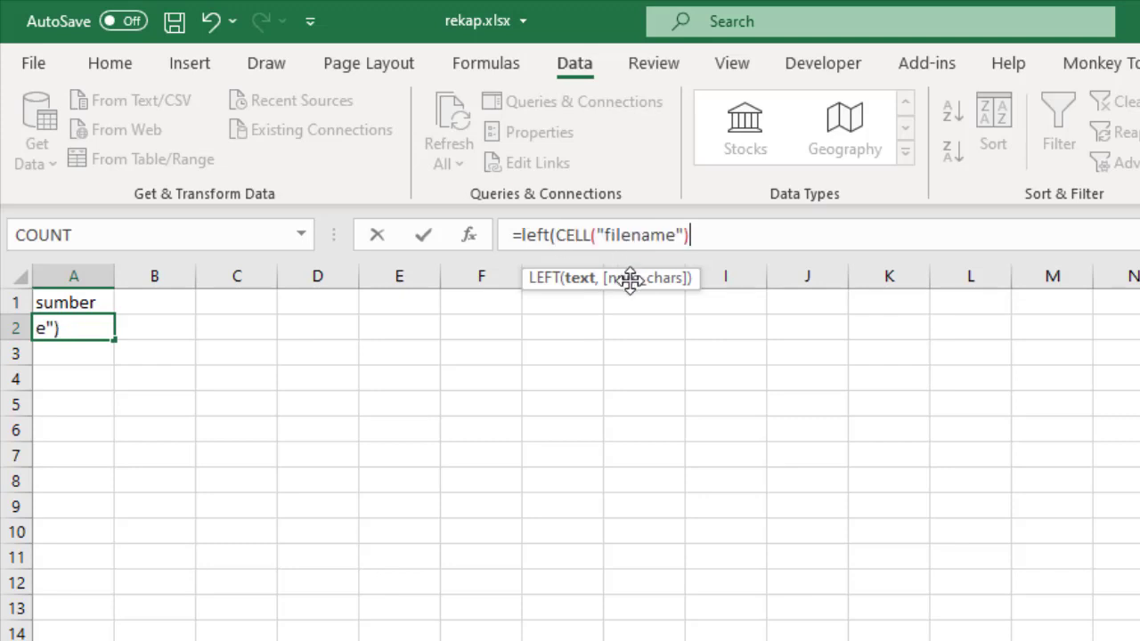
- Complete the A2 formula with FIND("[",CELL("filename")) as the character count of LEFT
type(",")
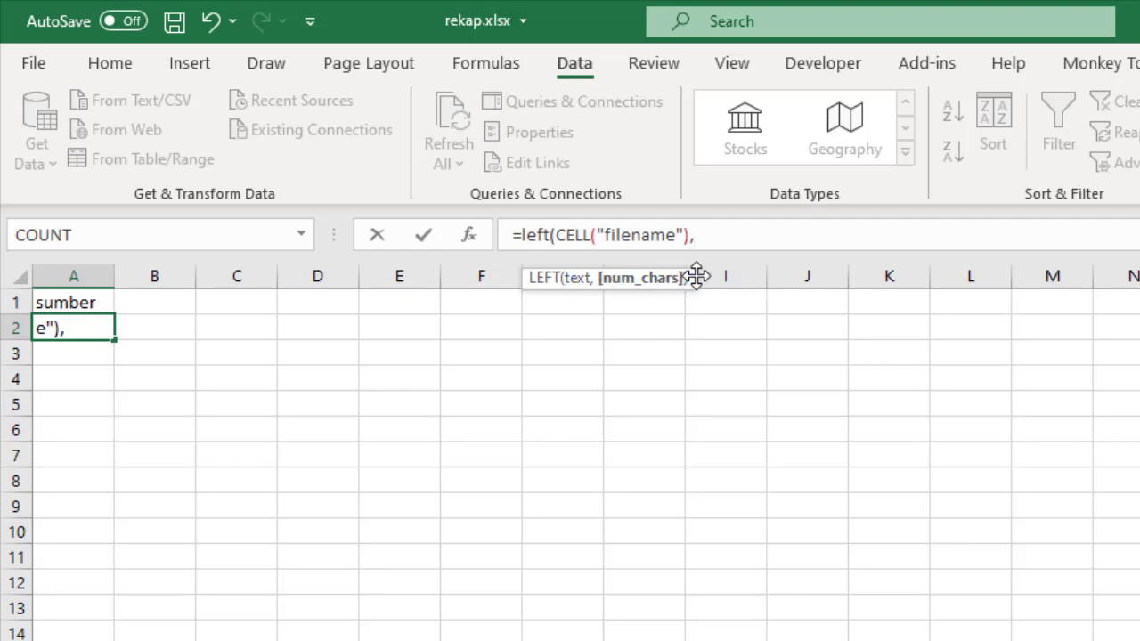
type("find")
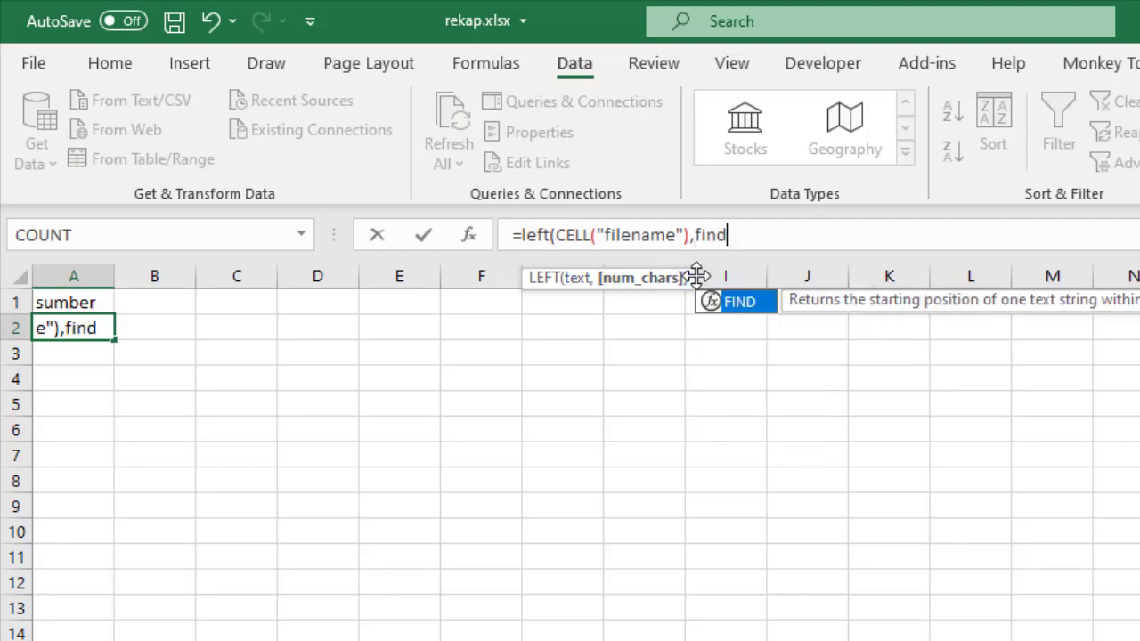
type("(\"")
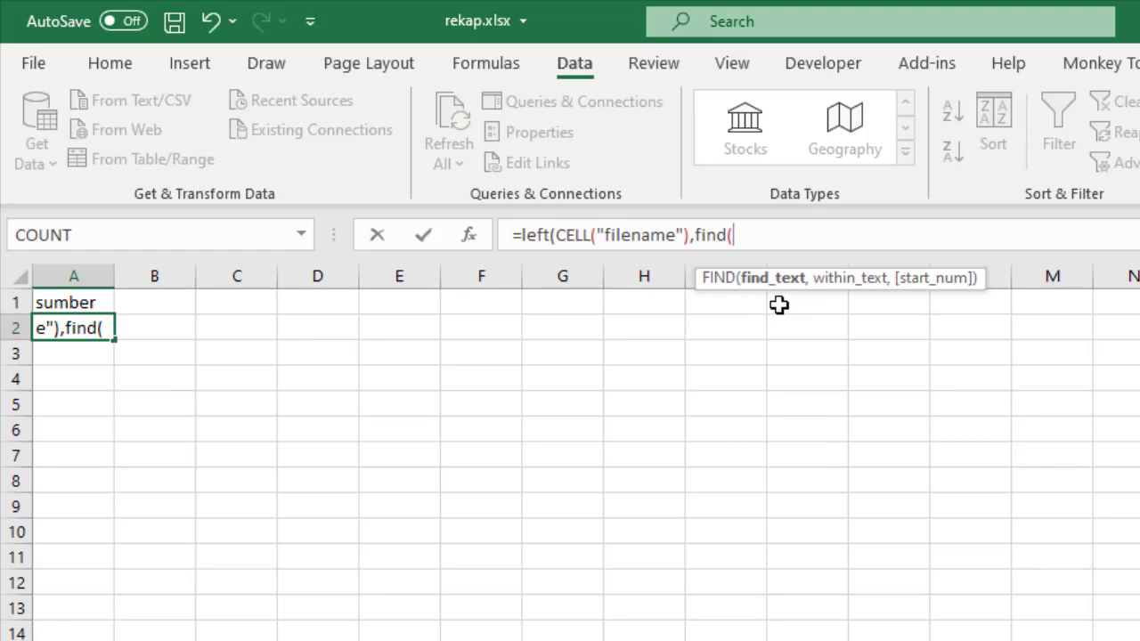
type("[")
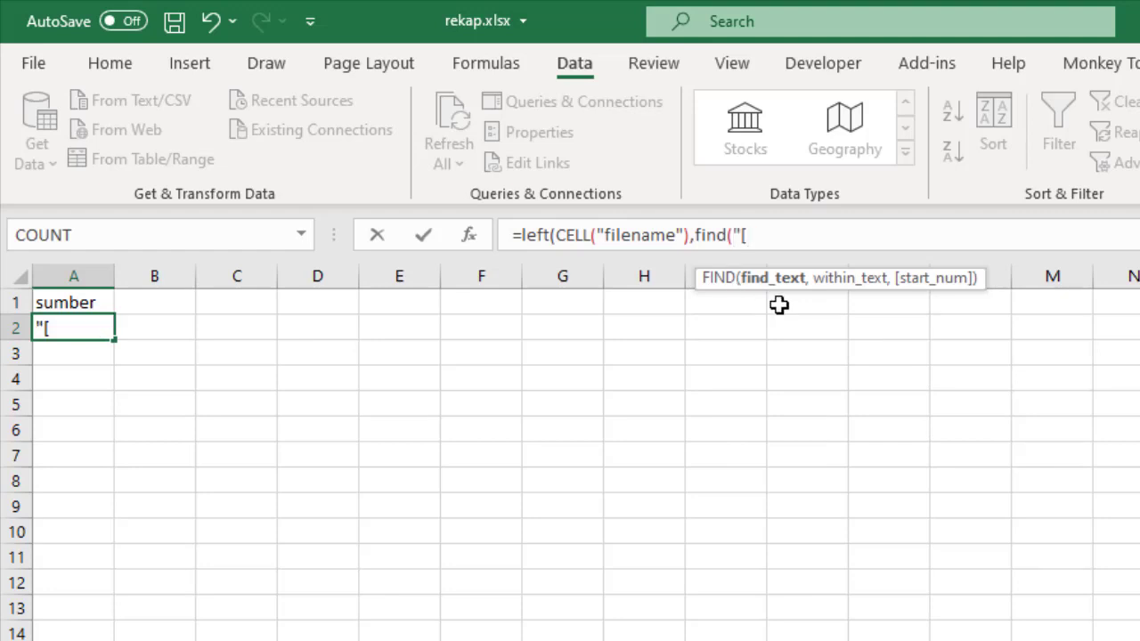
type("\",")
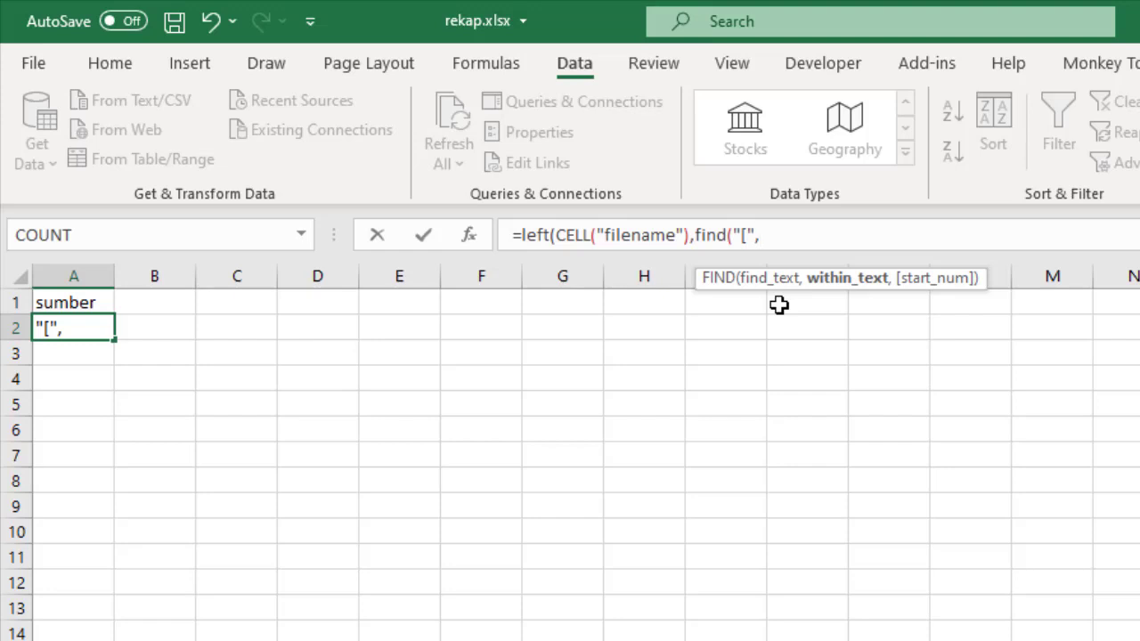
key("ctrl+v")
type(")")
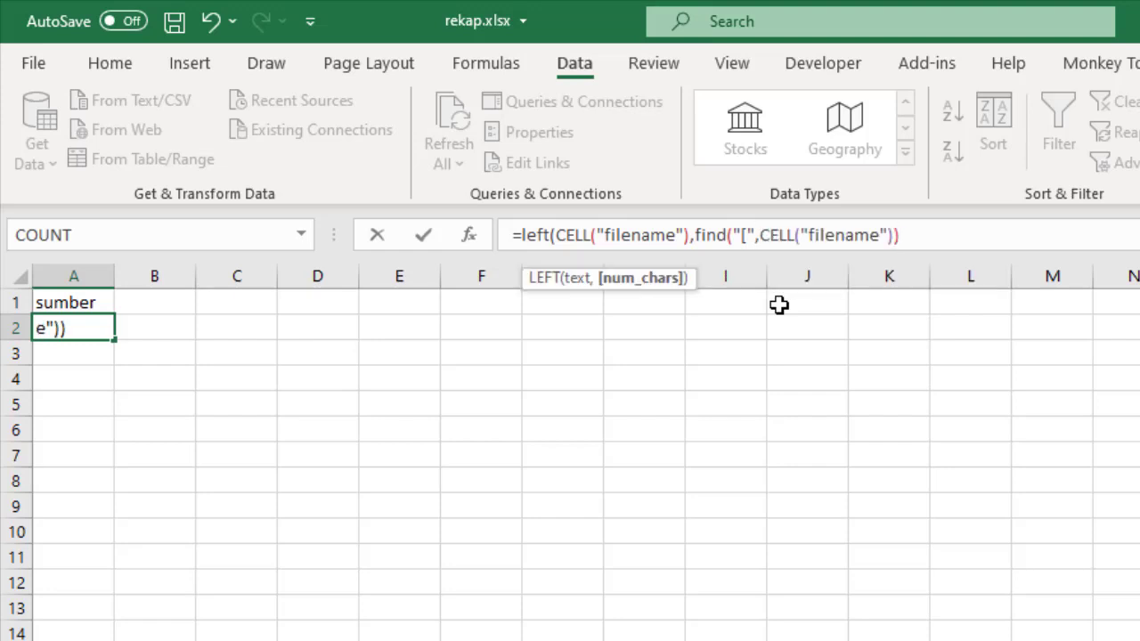
type(")")
key("Return")
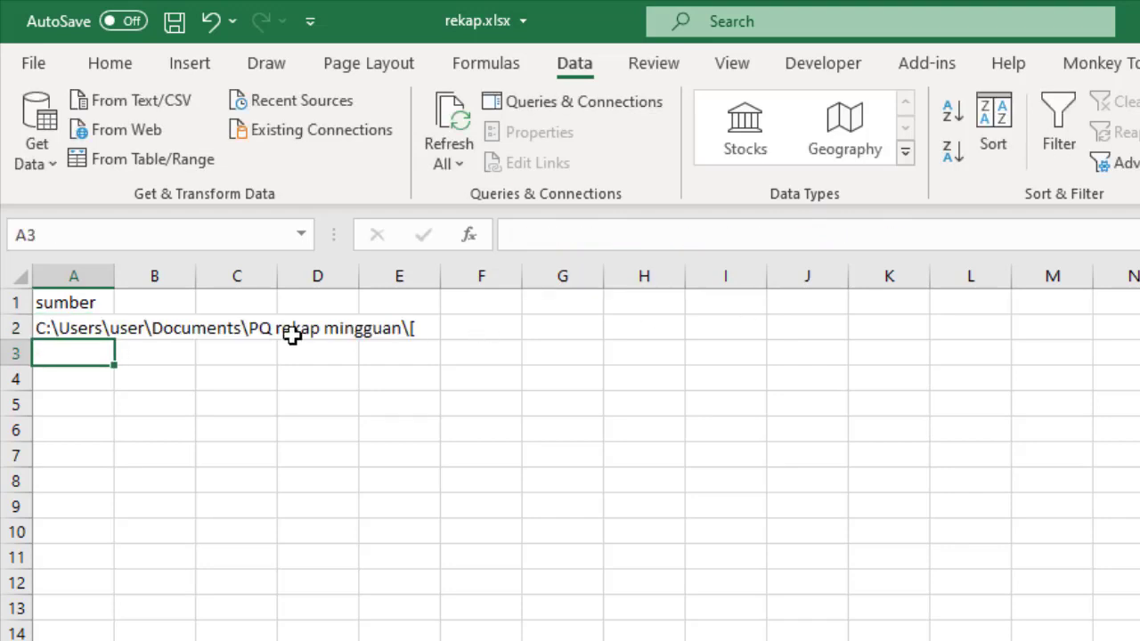
- Subtract 1 from the FIND result in A2 so the path excludes the opening bracket
left_click(89, 327)
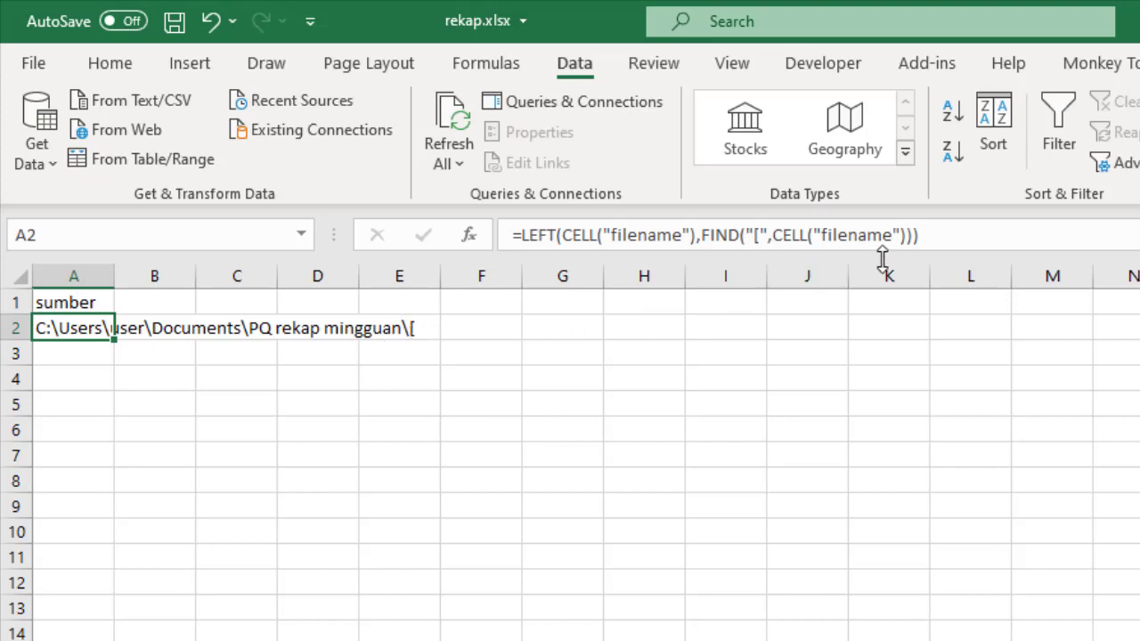
left_click(913, 238)
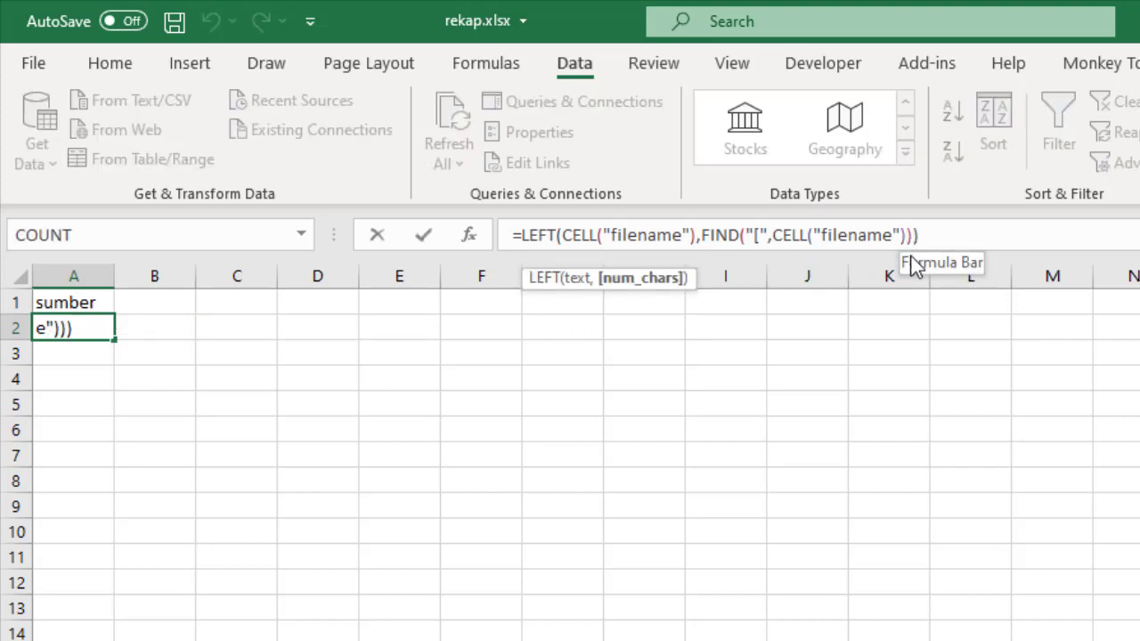
key("BackSpace")
type("-1)")
key("Return")
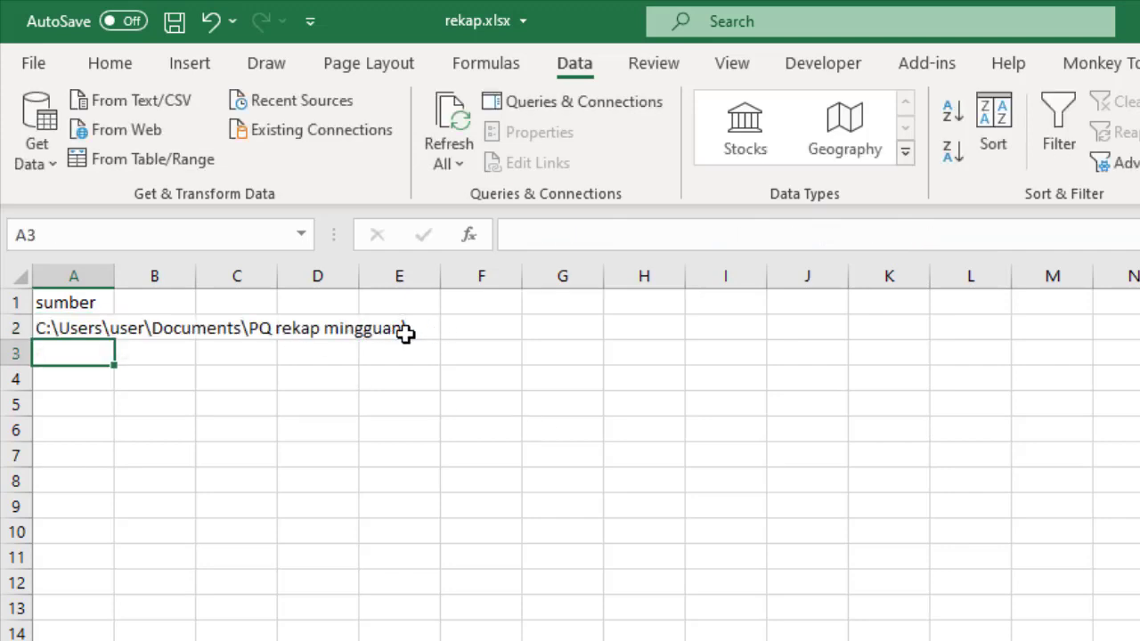
- Convert the range A1:A2 into a table with headers
left_click(84, 301)
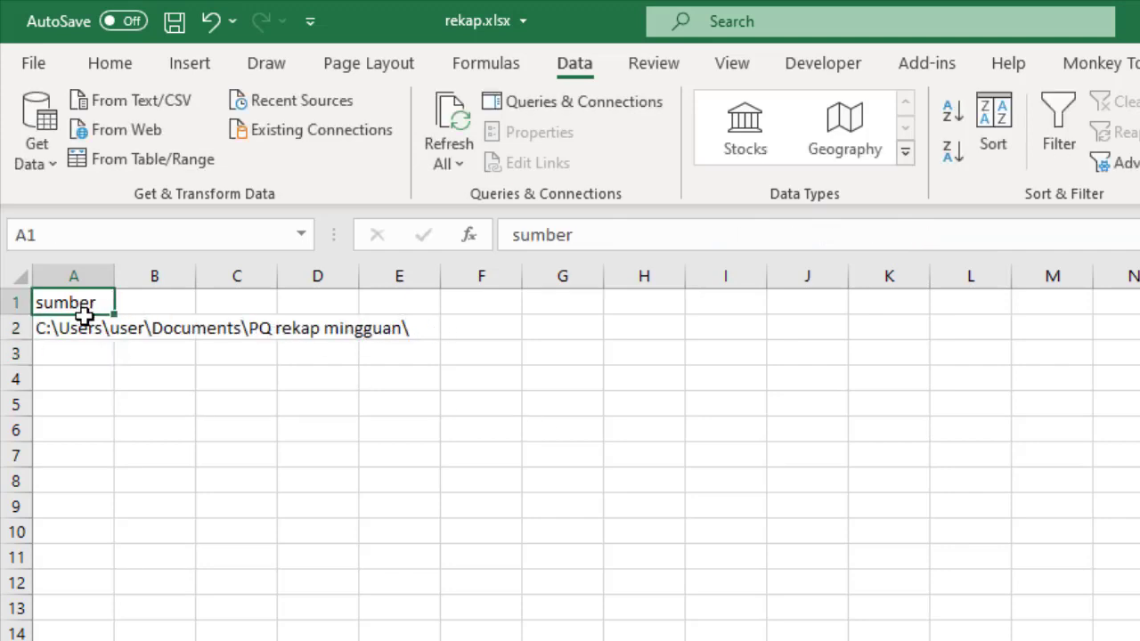
left_click_drag(84, 314, 83, 318)
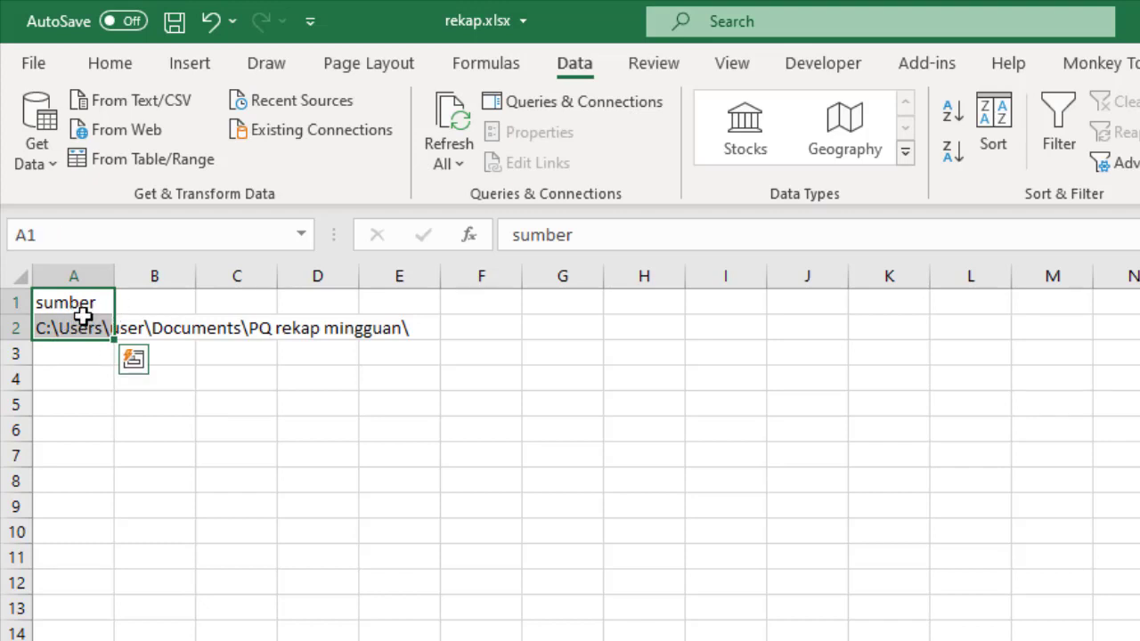
key("ctrl+t")
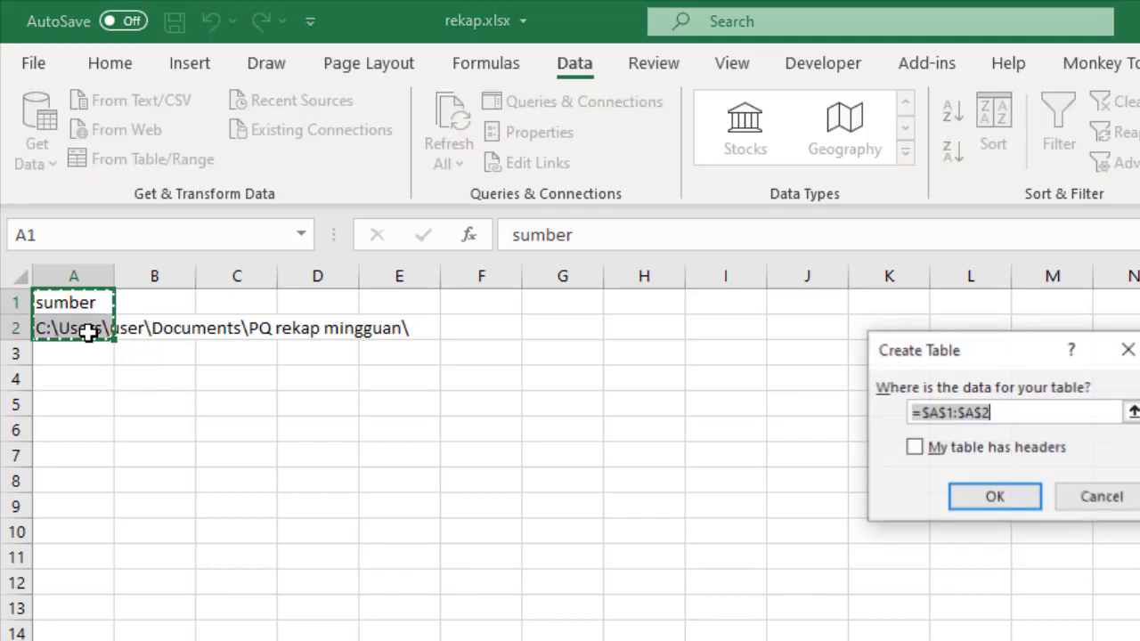
left_click(914, 450)
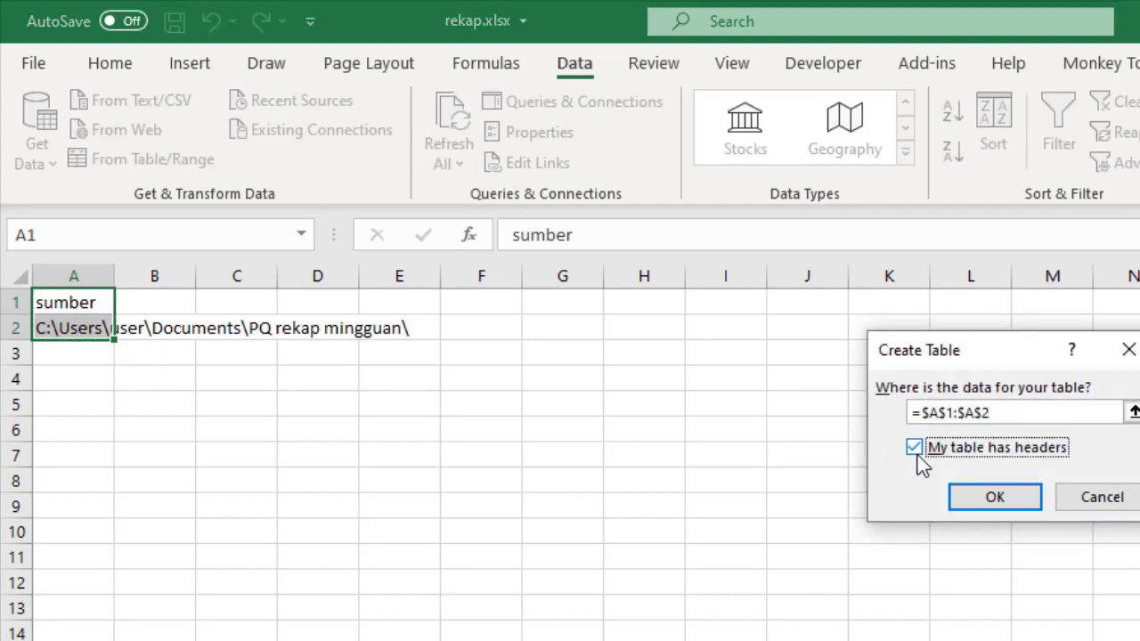
left_click(980, 501)
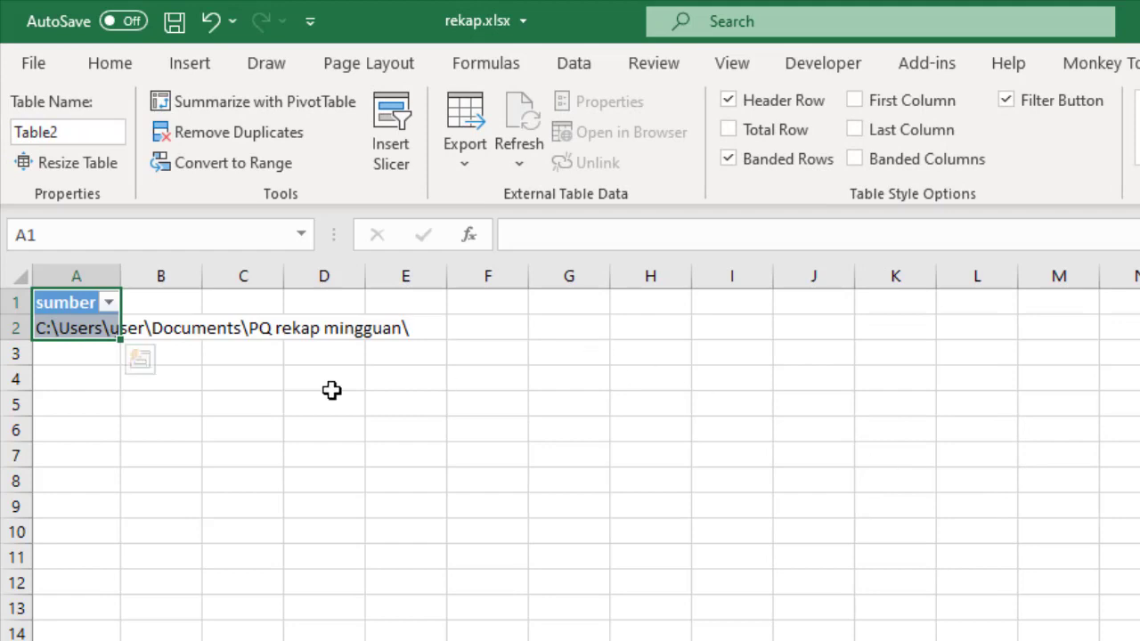
key("Return")
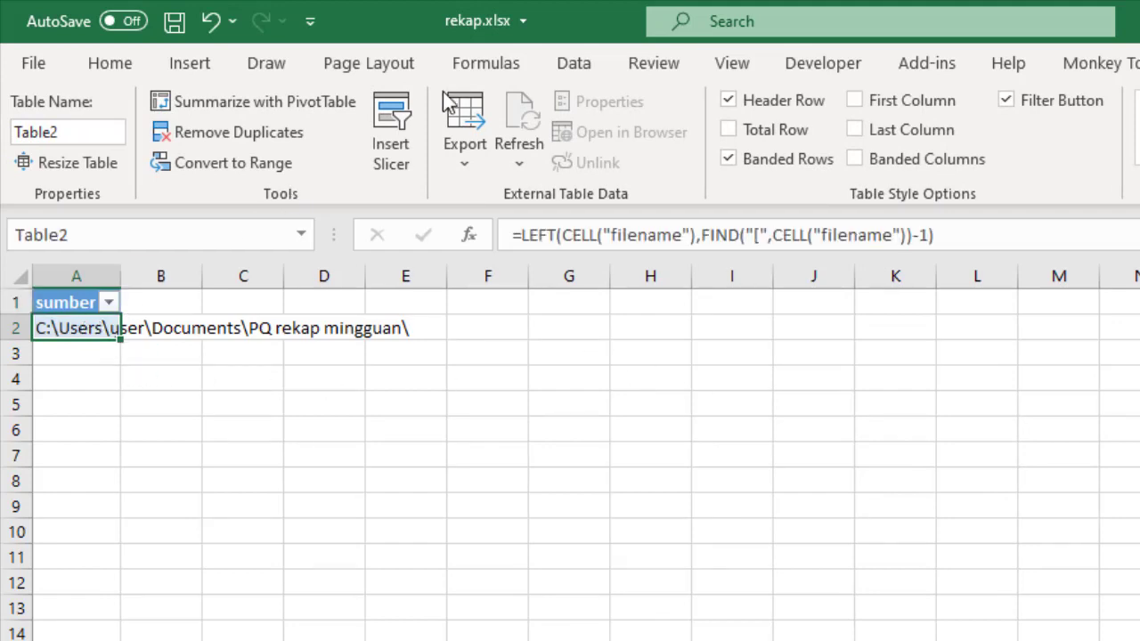
- Load the sumber table into the Power Query Editor as a new query
left_click(575, 66)
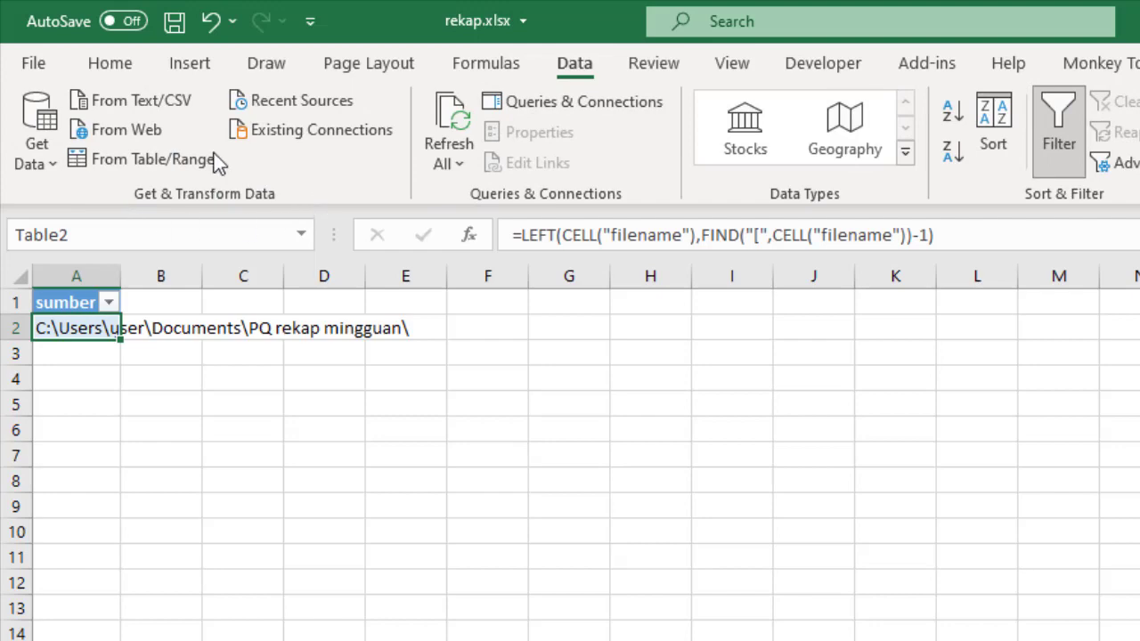
left_click(161, 161)
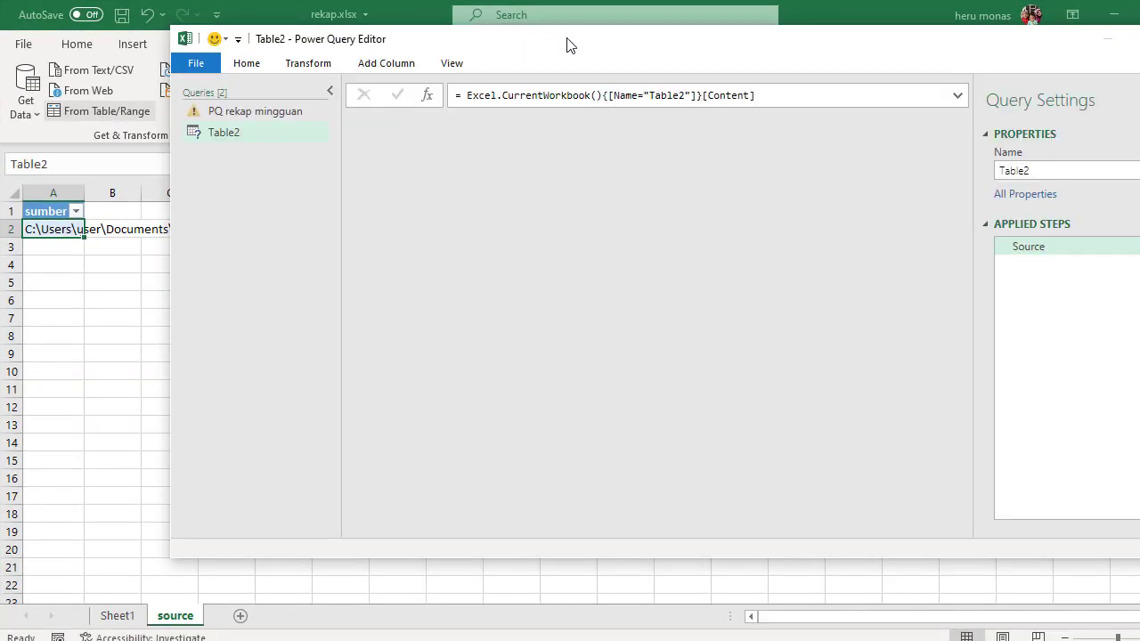
left_click_drag(570, 46, 474, 49)
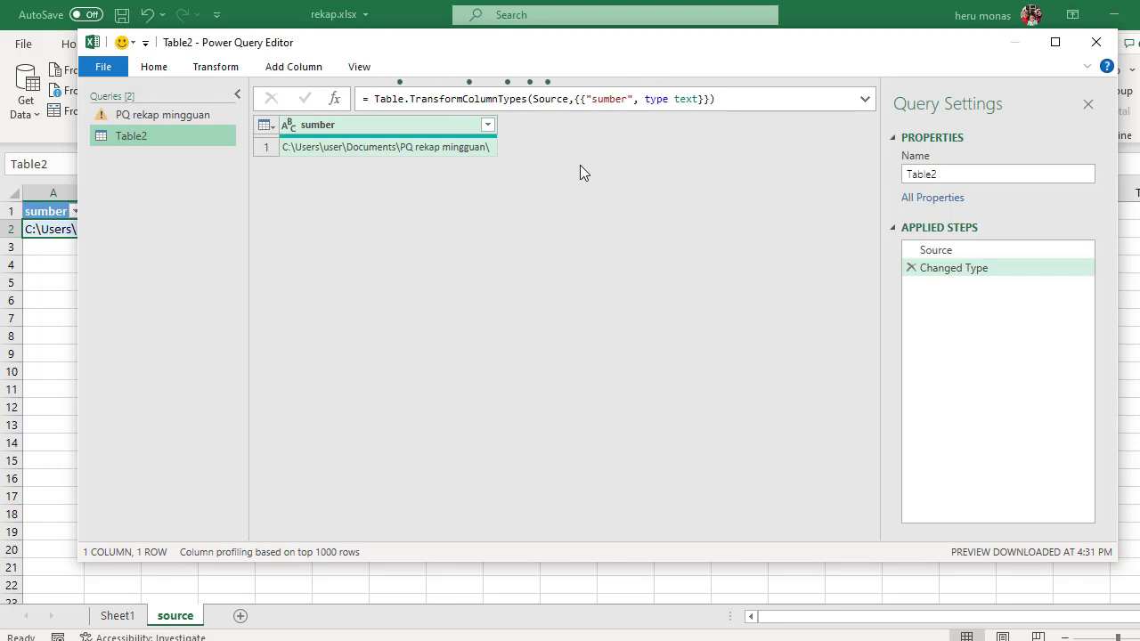
- Rename the new query to URL_saya and drill down into its folder path value
double_click(947, 175)
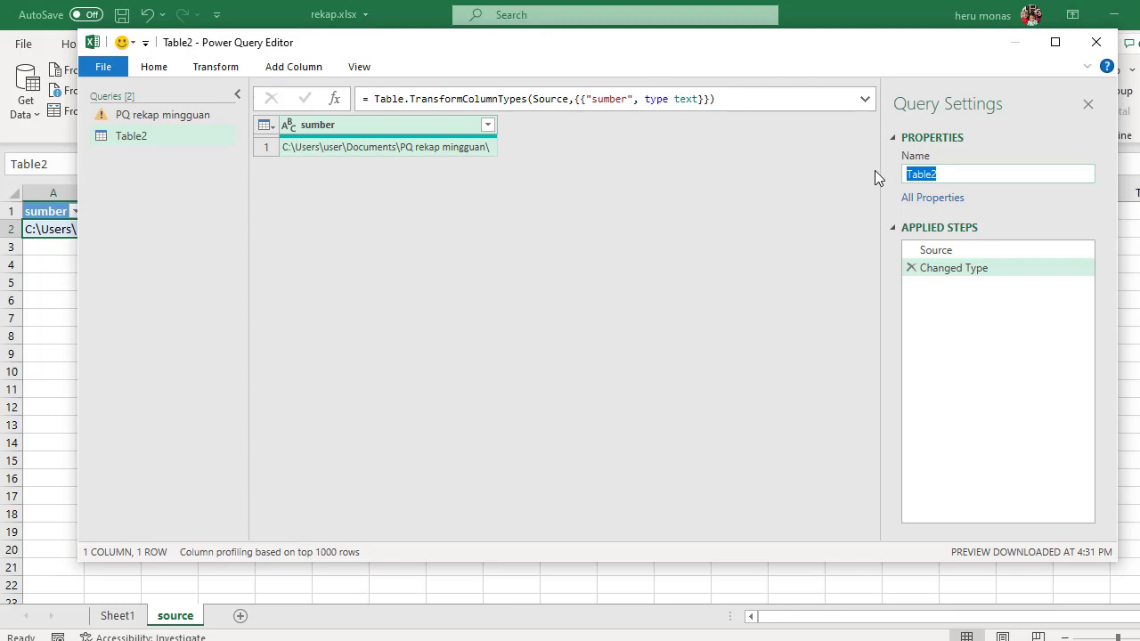
type("URL_saya")
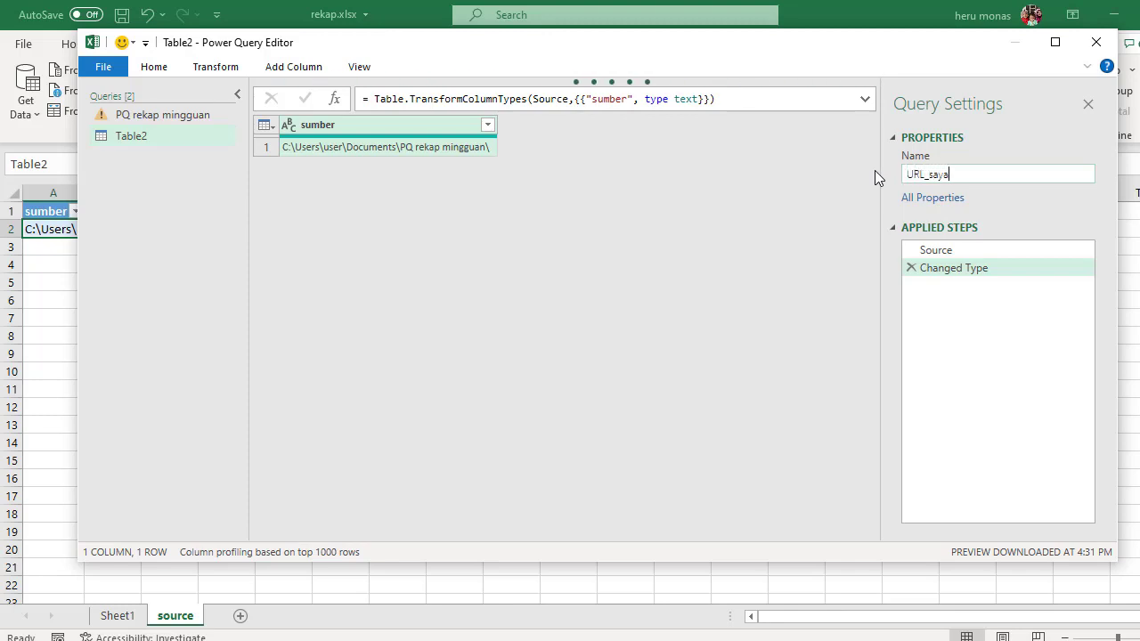
key("Return")
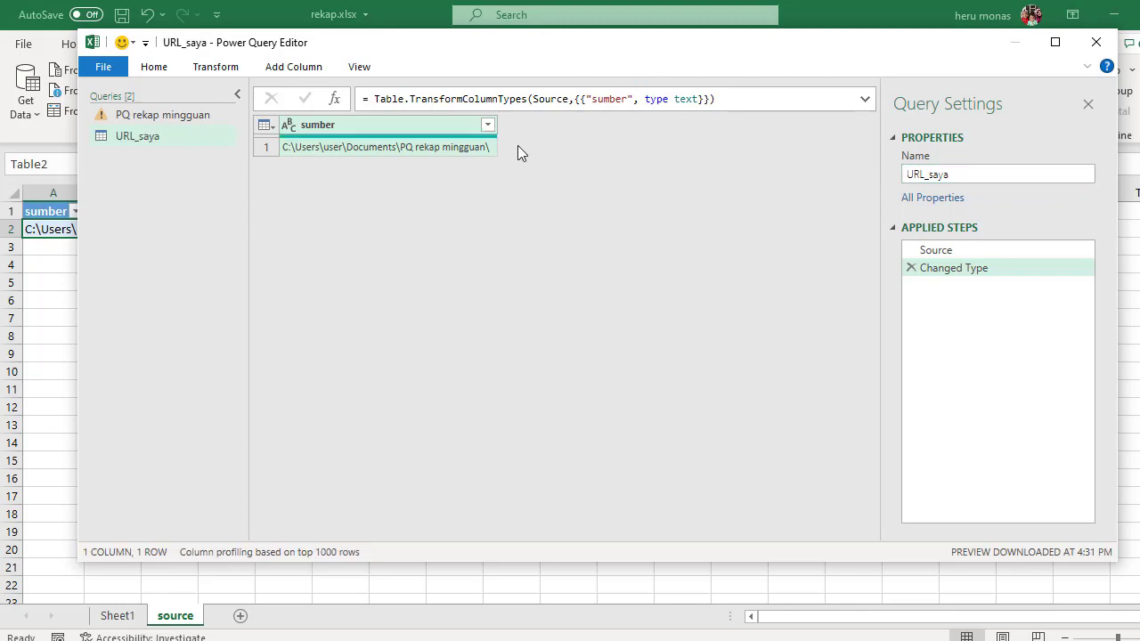
right_click(368, 146)
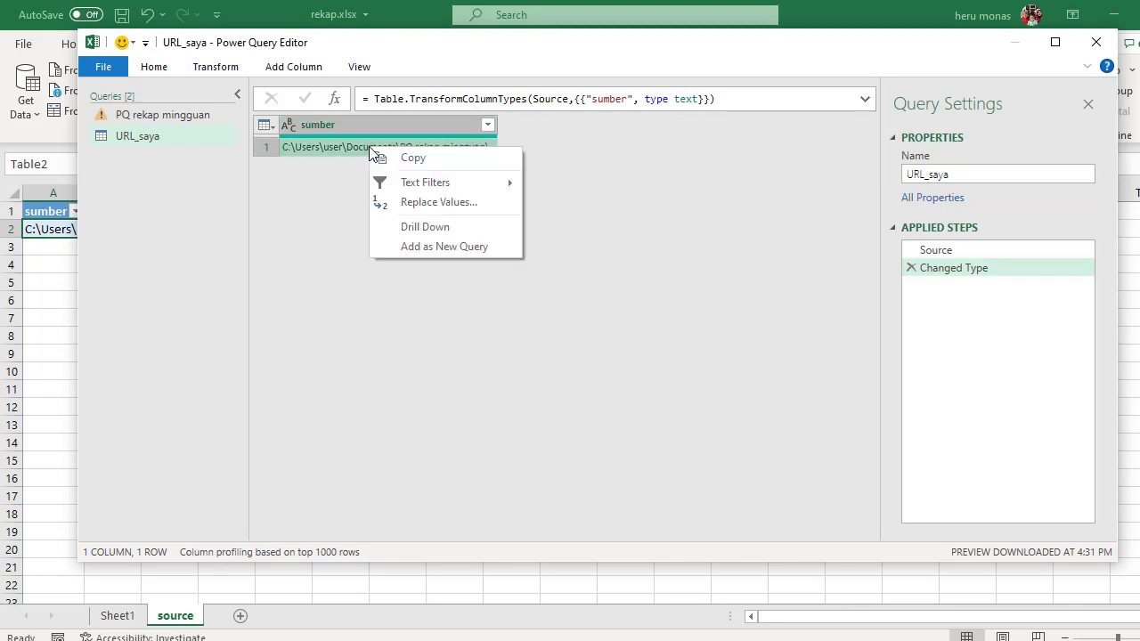
left_click(412, 224)
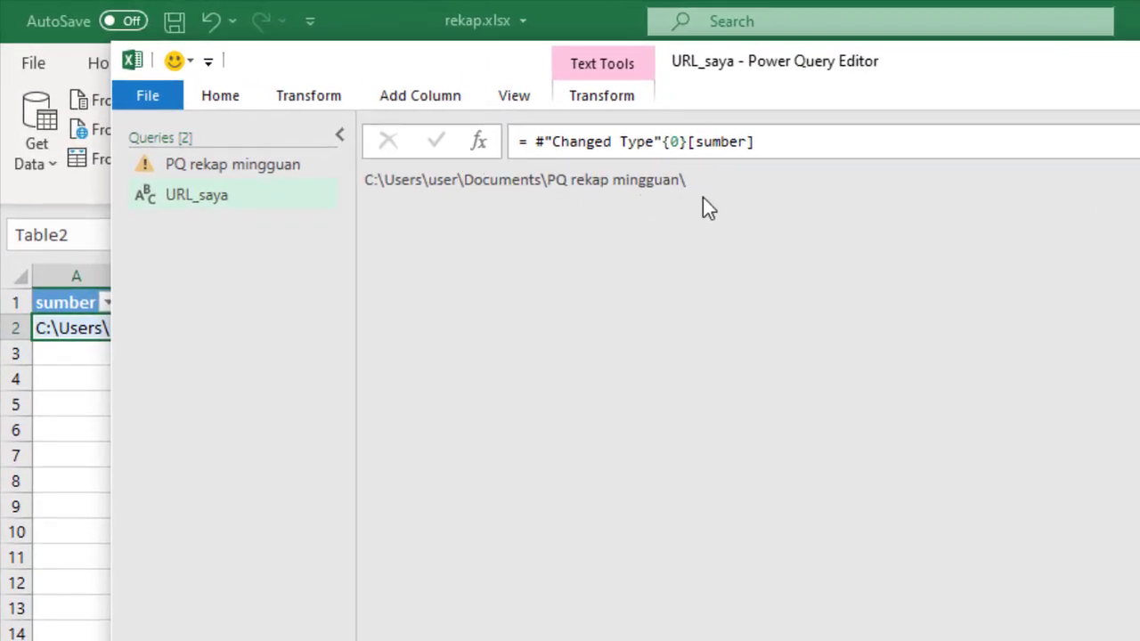
- Inspect the folder path in the Source step of the PQ rekap mingguan query, leaving its settings unsaved
double_click(278, 175)
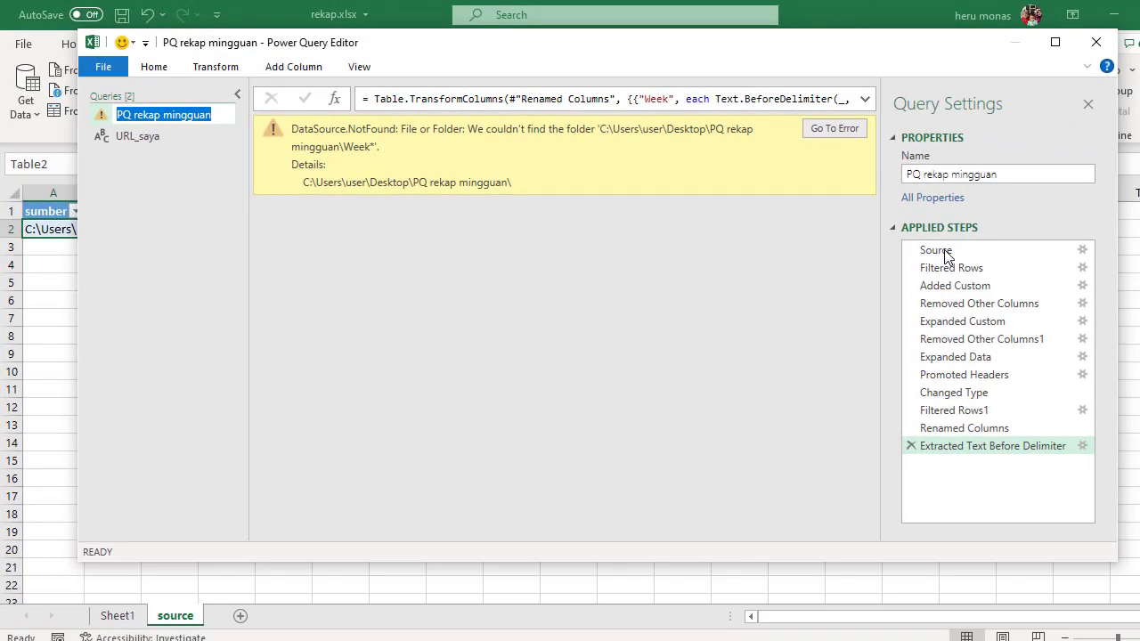
left_click(945, 250)
left_click(945, 250)
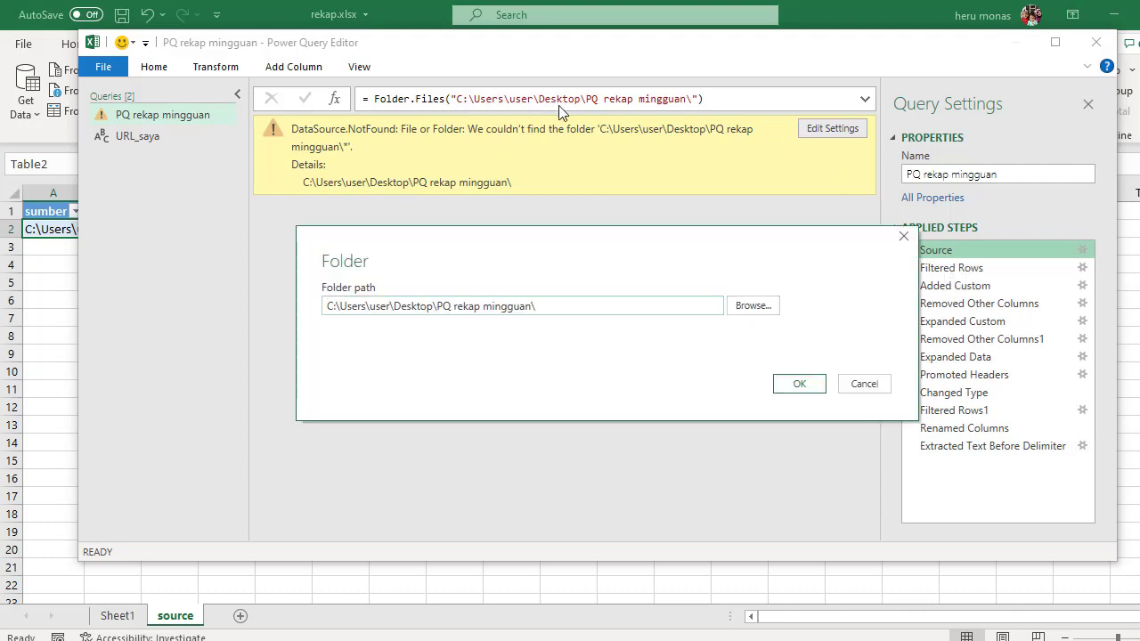
left_click(860, 384)
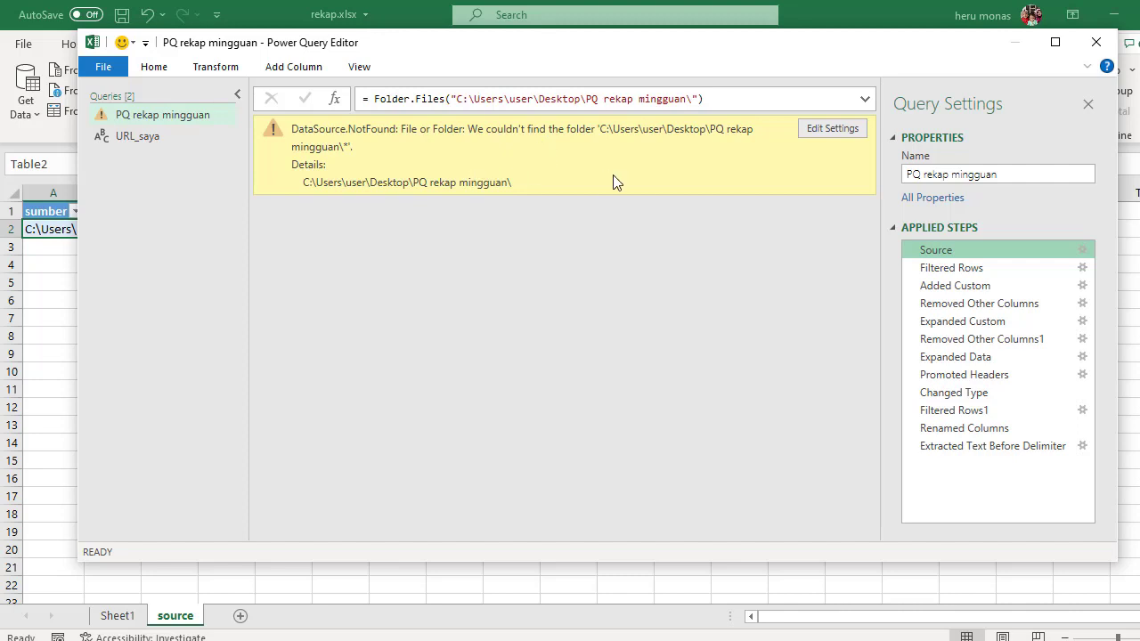
- In the URL_saya query's M code, move the {0}[sumber] lookup from the sumber line to the end of the Source expression, before its comma
double_click(148, 136)
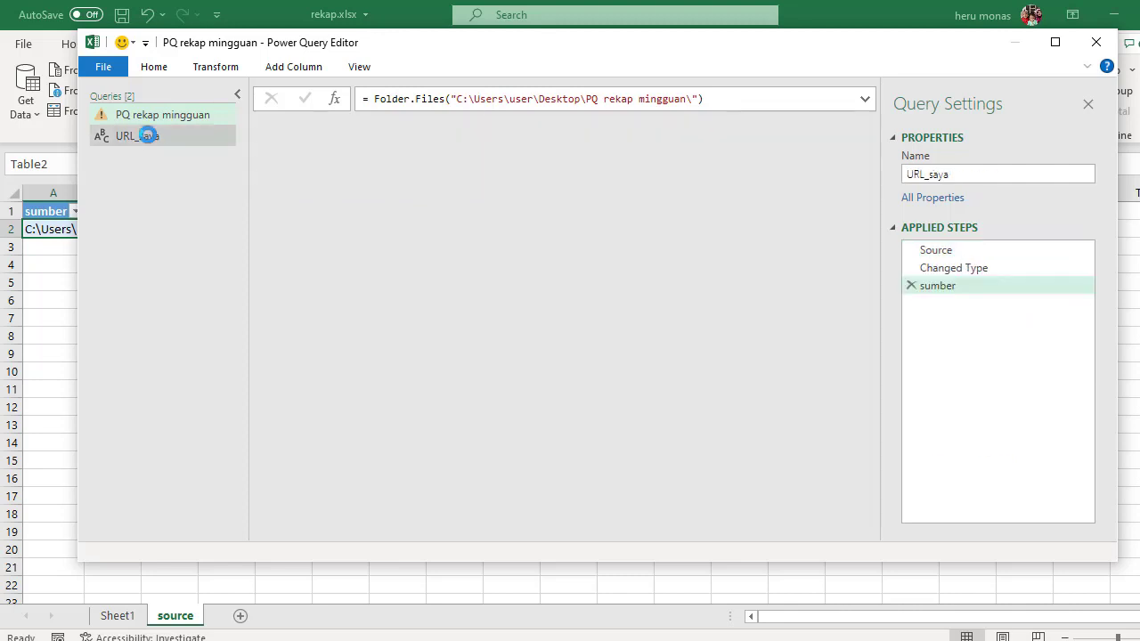
left_click(359, 68)
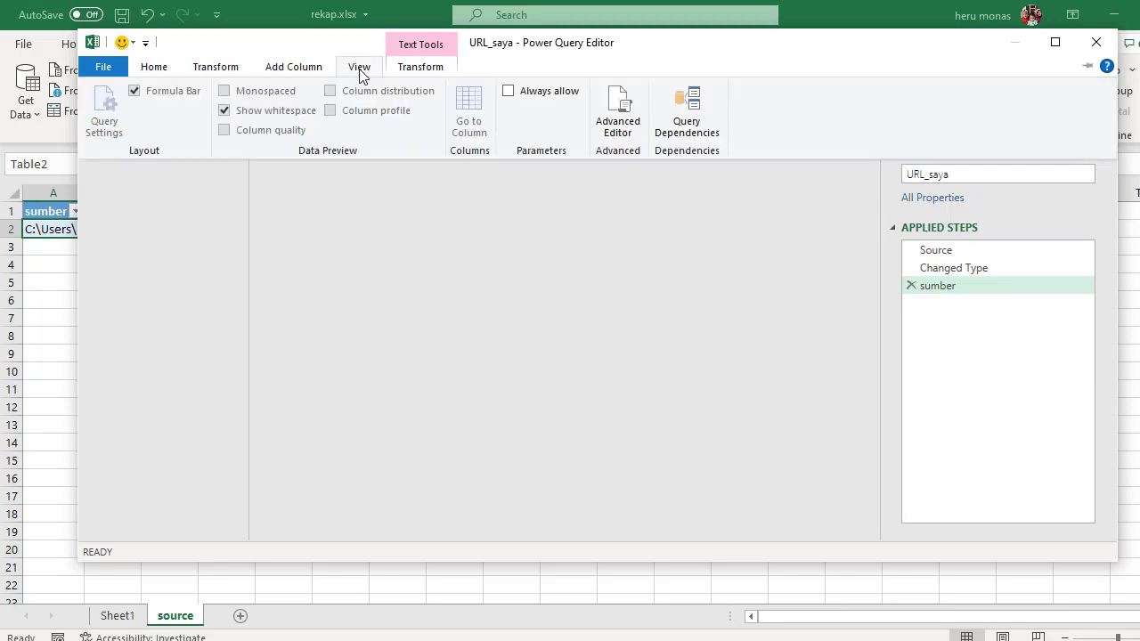
left_click(617, 108)
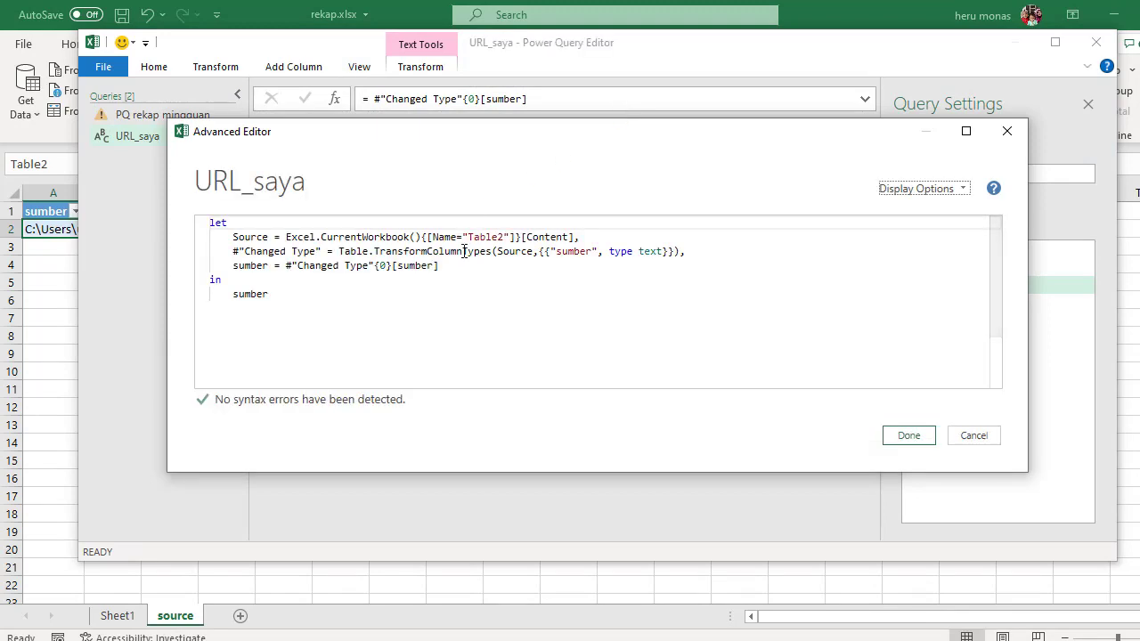
left_click(451, 268)
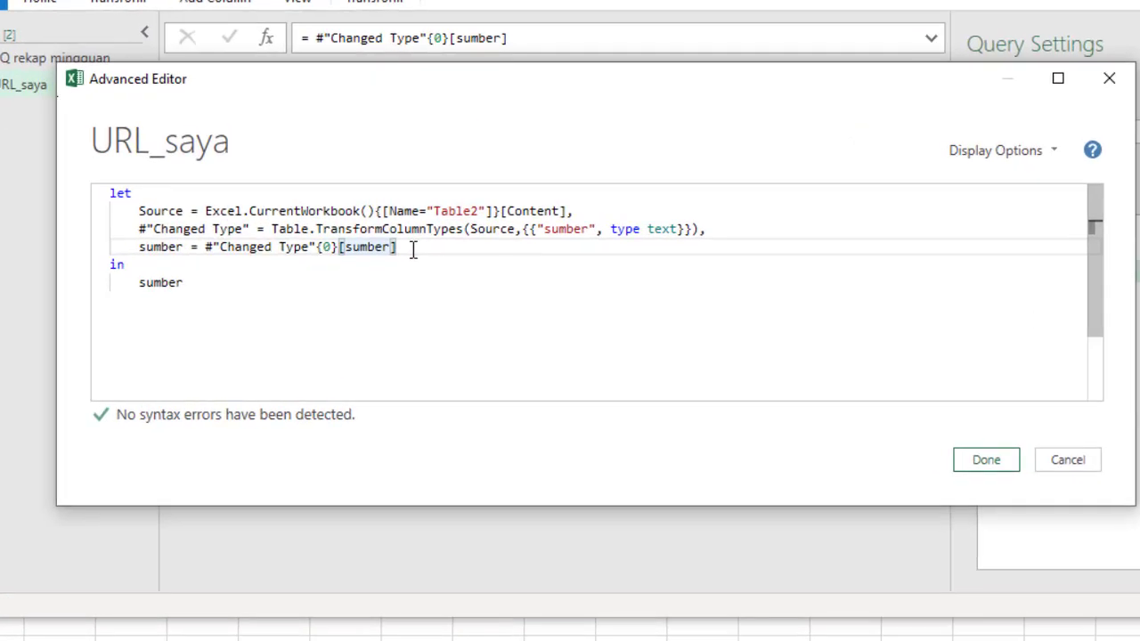
left_click_drag(412, 249, 113, 219)
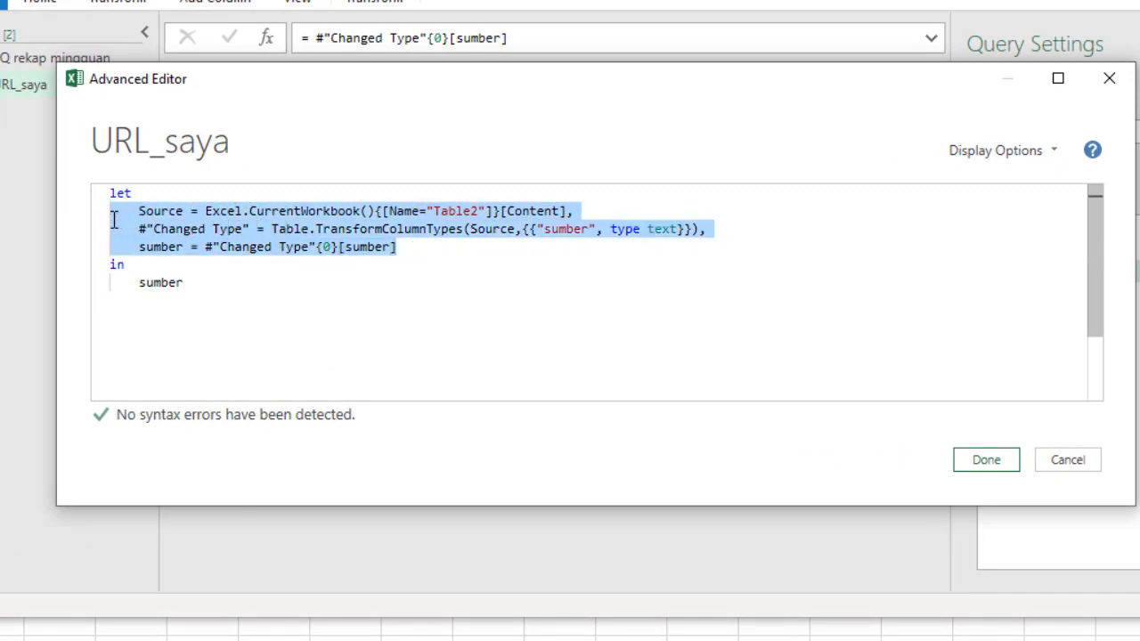
left_click(575, 241)
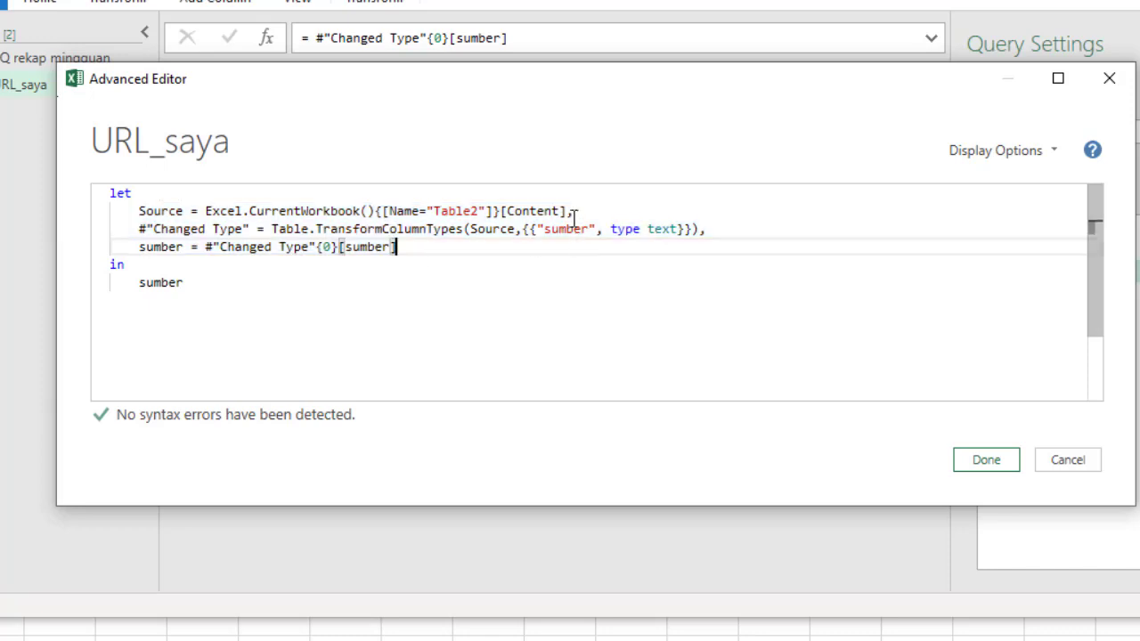
left_click(566, 214)
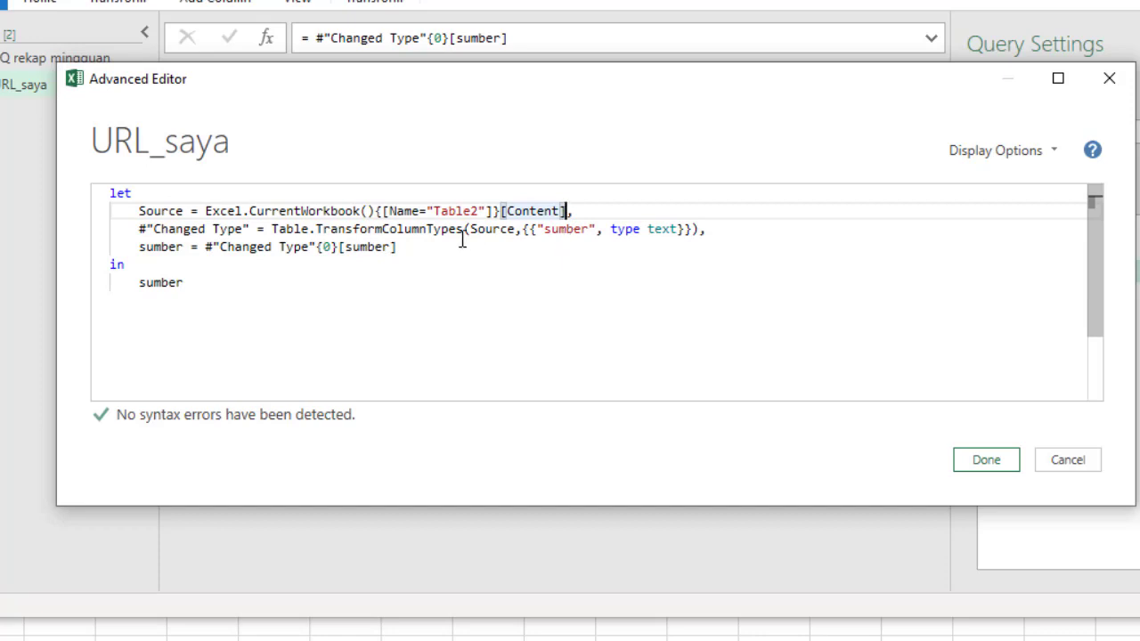
left_click(387, 249)
left_click_drag(388, 252, 319, 254)
key("ctrl+c")
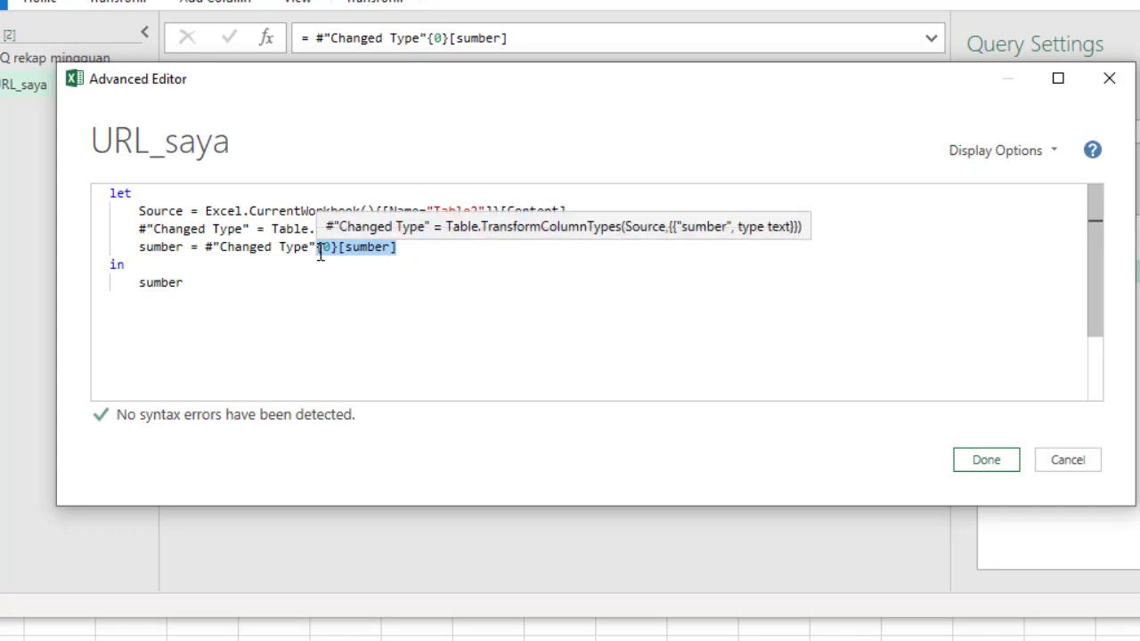
key("BackSpace")
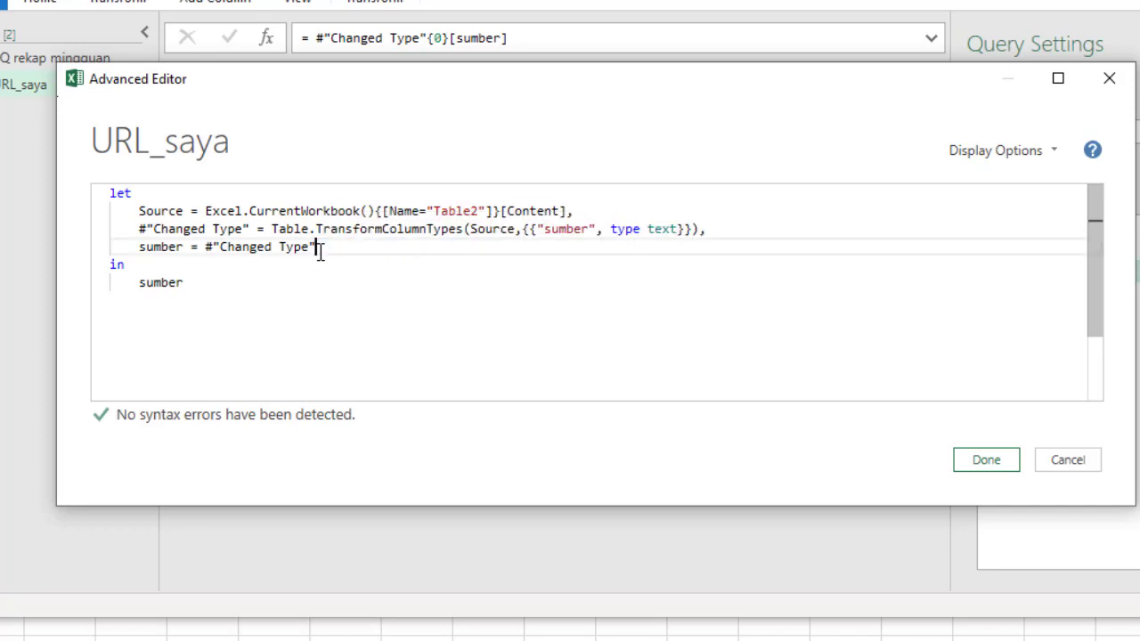
left_click(570, 211)
key("ctrl+v")
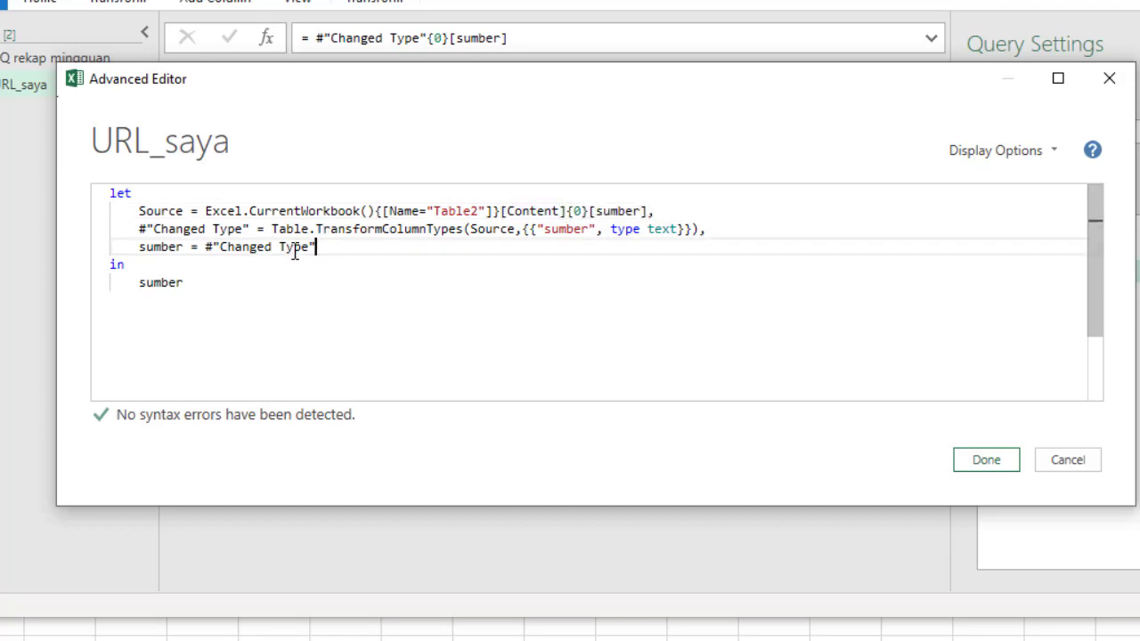
- Delete the Changed Type and sumber lines, return Source after in, remove Source's trailing comma, and apply the URL_saya code
left_click_drag(315, 246, 109, 235)
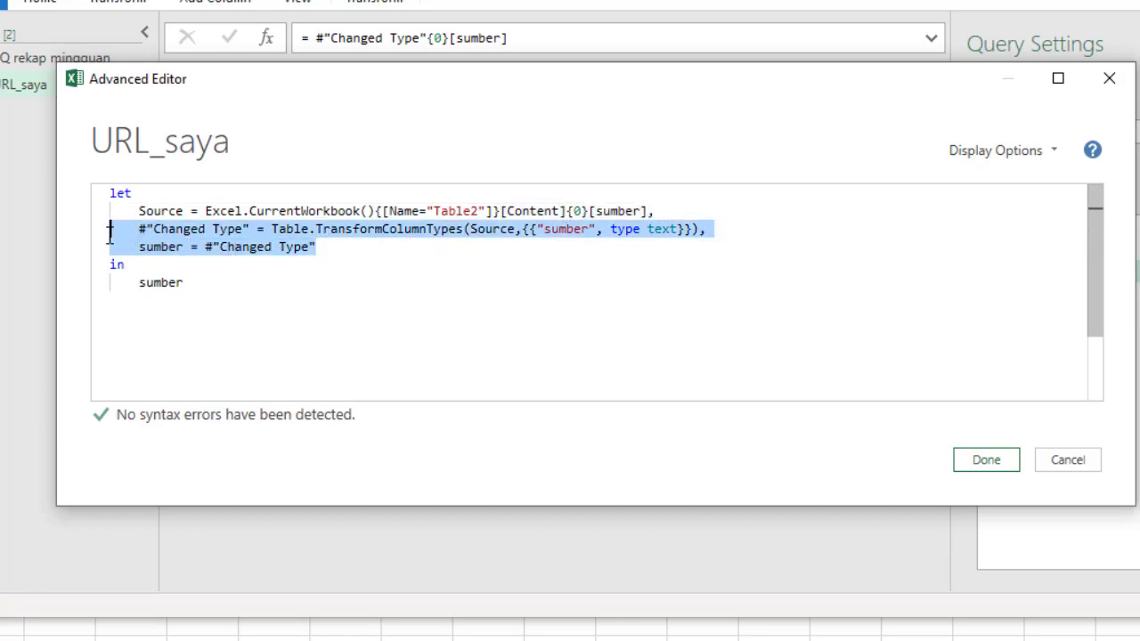
key("BackSpace")
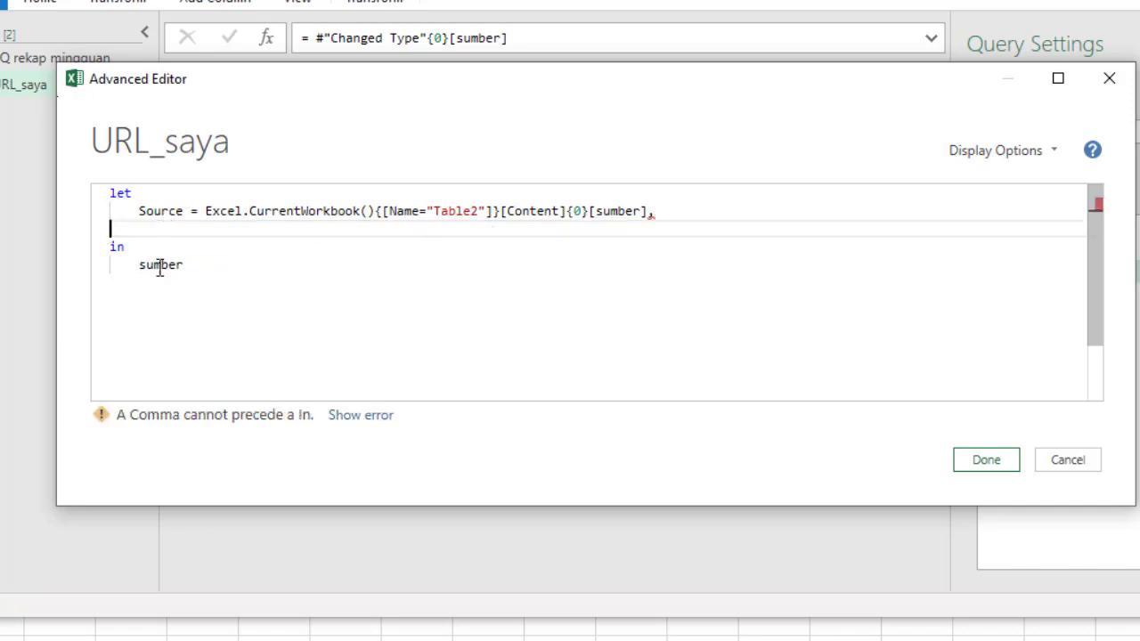
double_click(161, 210)
key("ctrl+c")
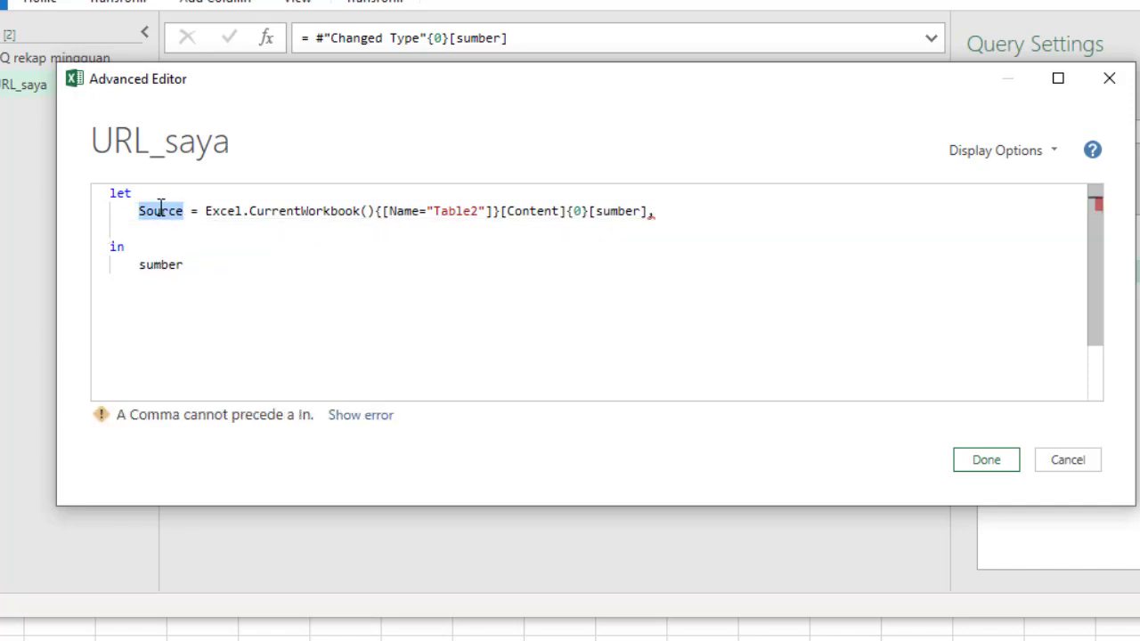
double_click(165, 264)
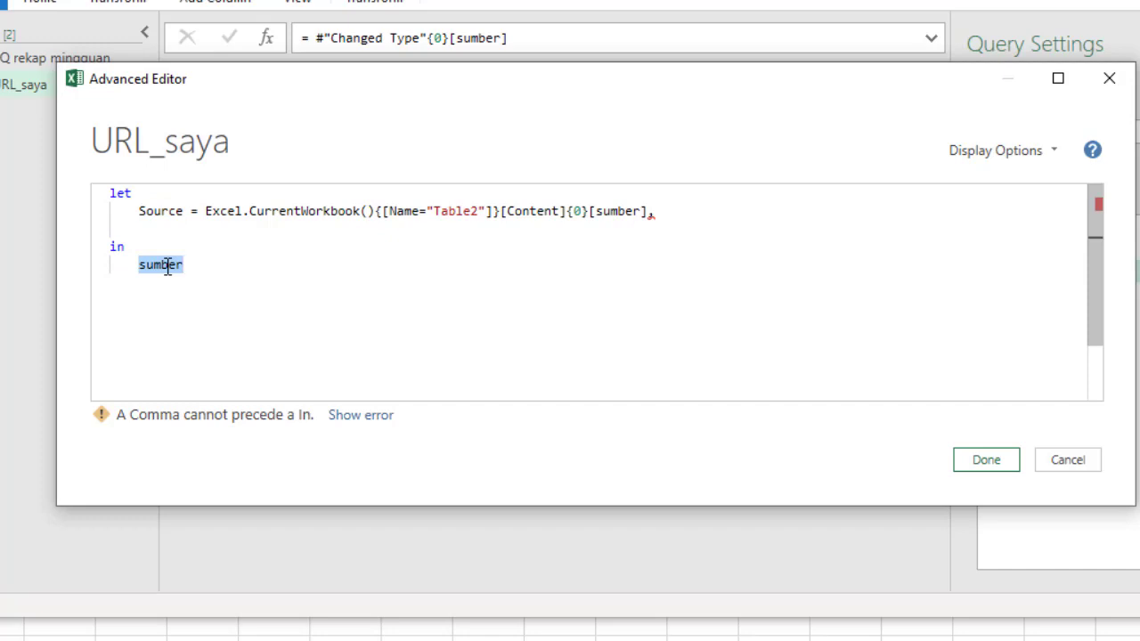
key("ctrl+v")
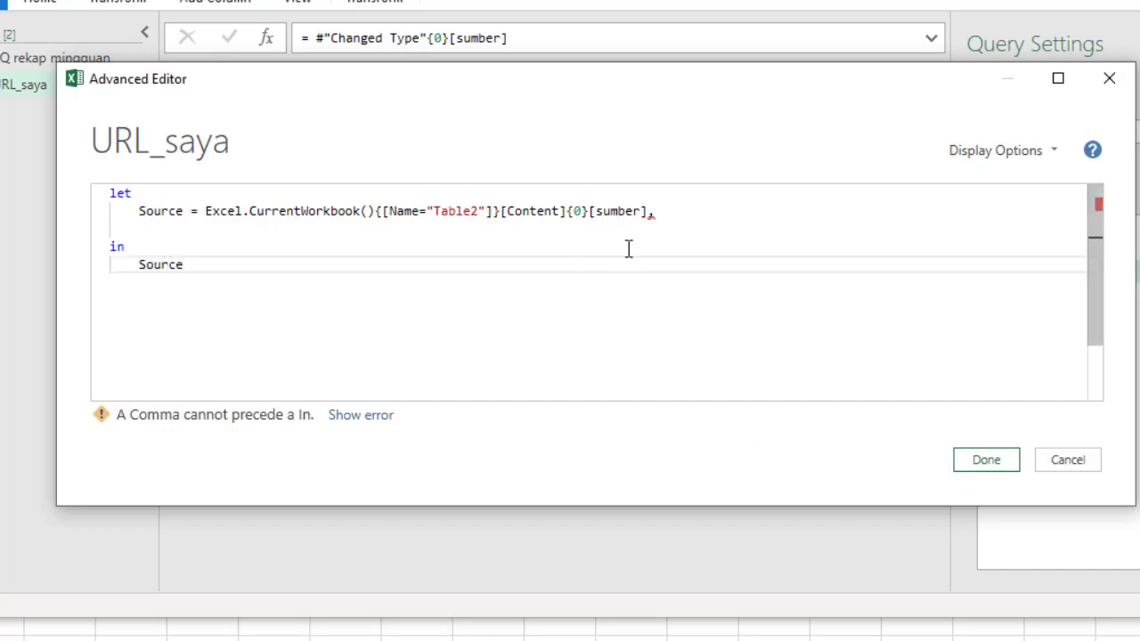
left_click(661, 217)
key("BackSpace")
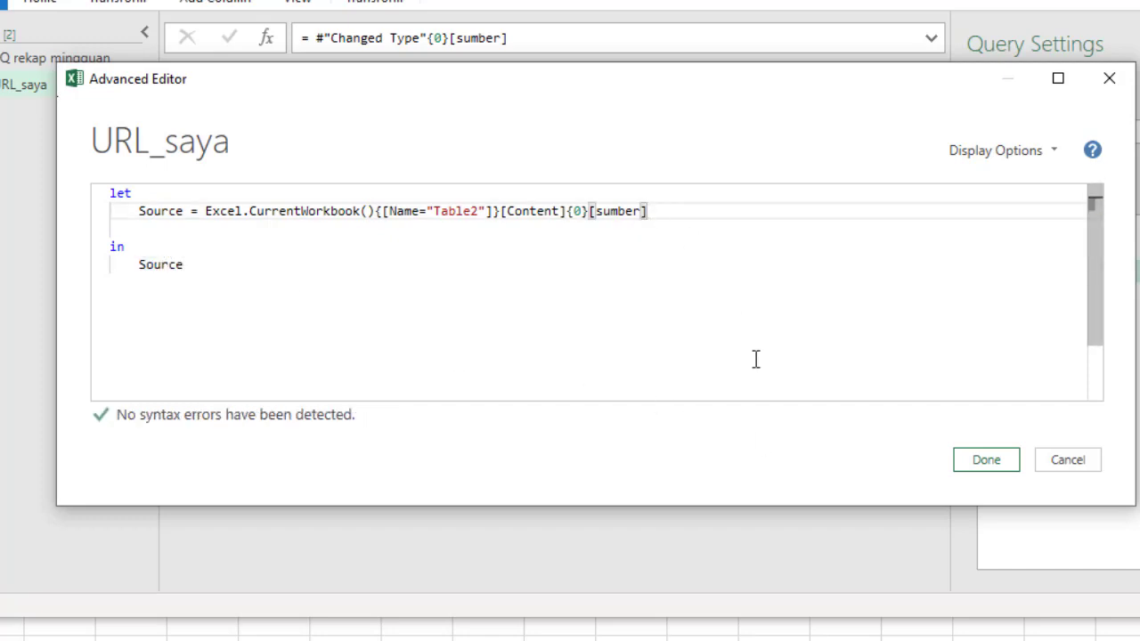
left_click(984, 465)
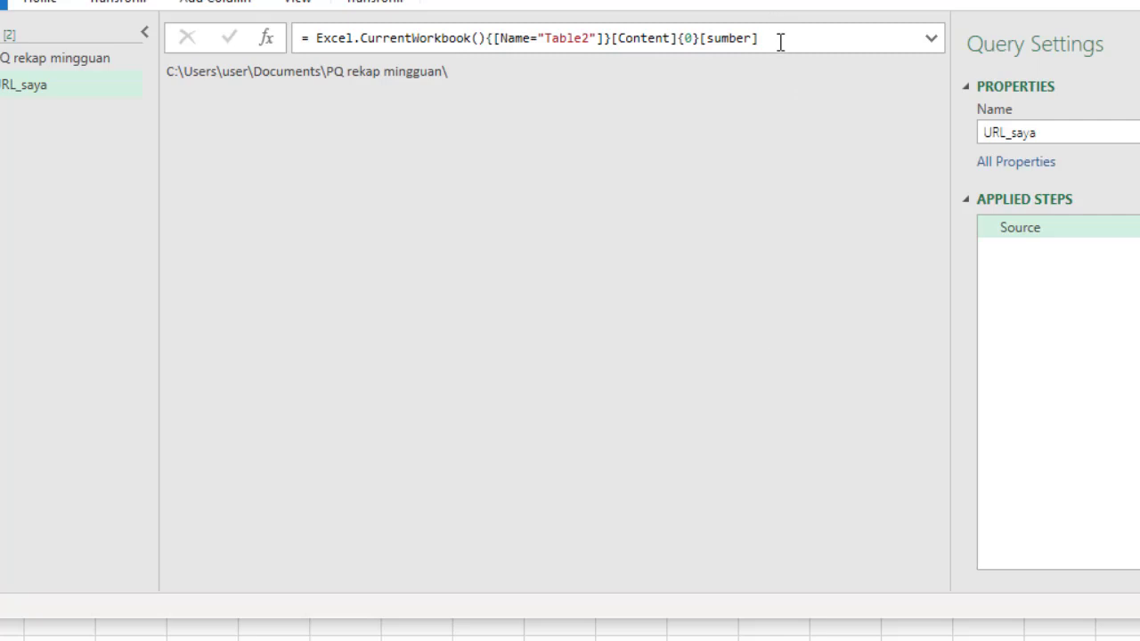
- Copy the complete Source line from the URL_saya query's M code and leave that code unchanged
left_click_drag(780, 42, 319, 33)
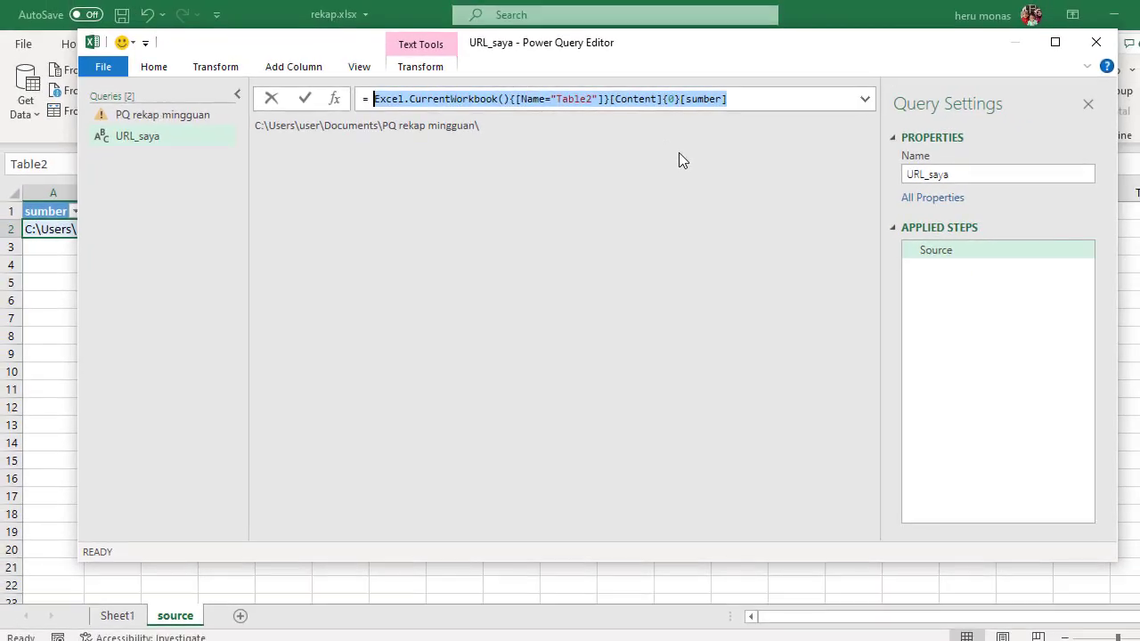
left_click(703, 108)
left_click(358, 70)
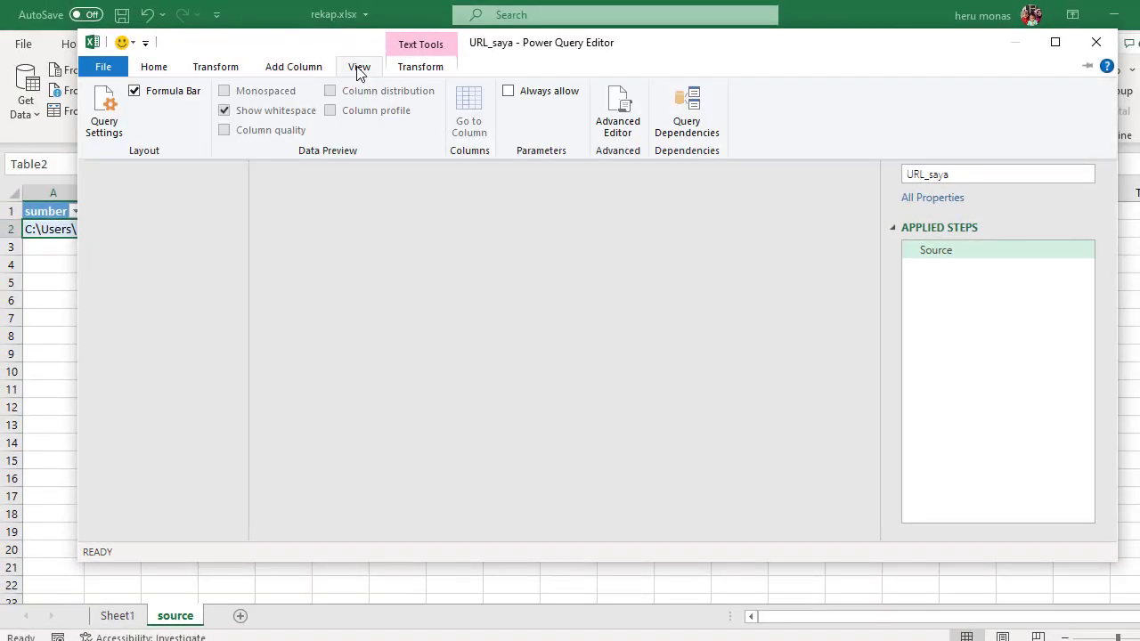
left_click(612, 108)
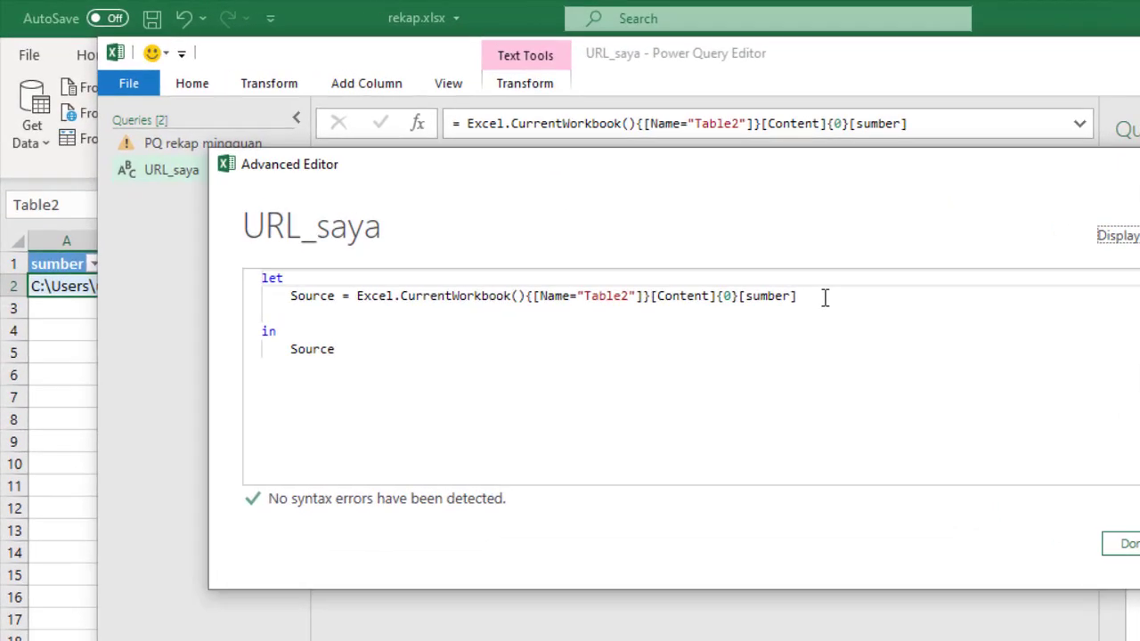
left_click_drag(710, 257, 247, 258)
key("ctrl+c")
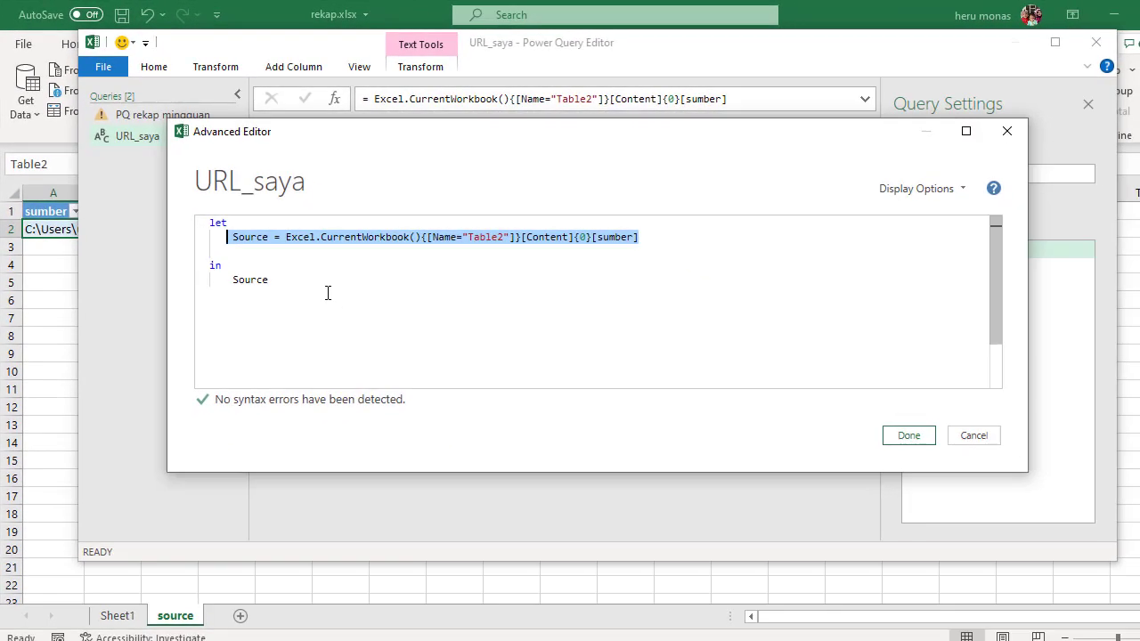
left_click(978, 438)
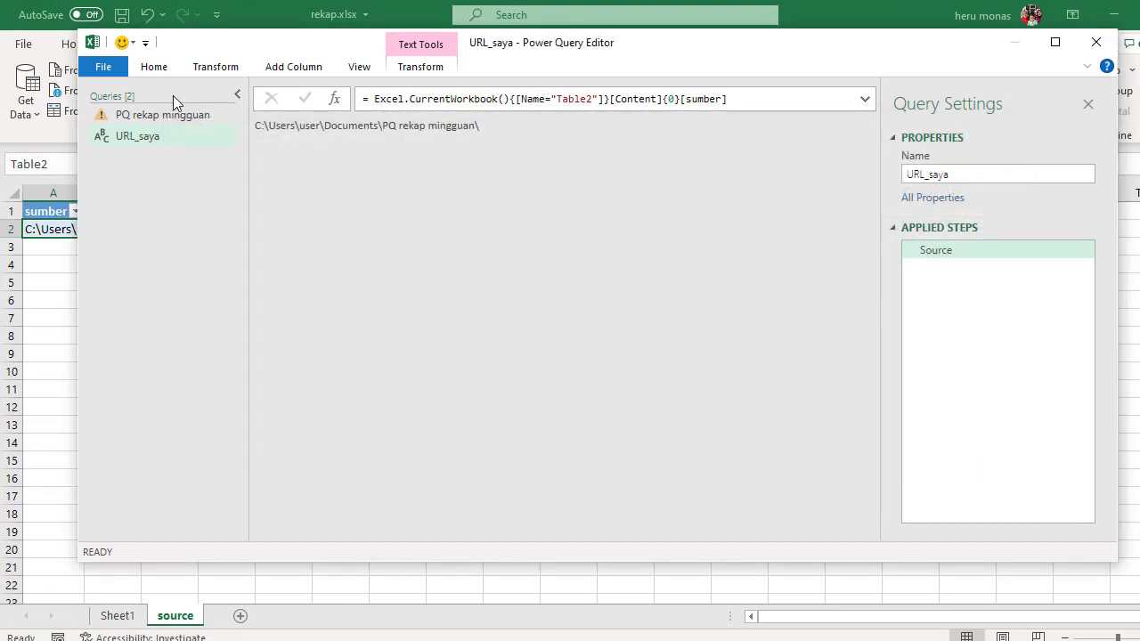
- Insert the copied Source line on the blank line below let in the PQ rekap mingguan query's M code
left_click(150, 114)
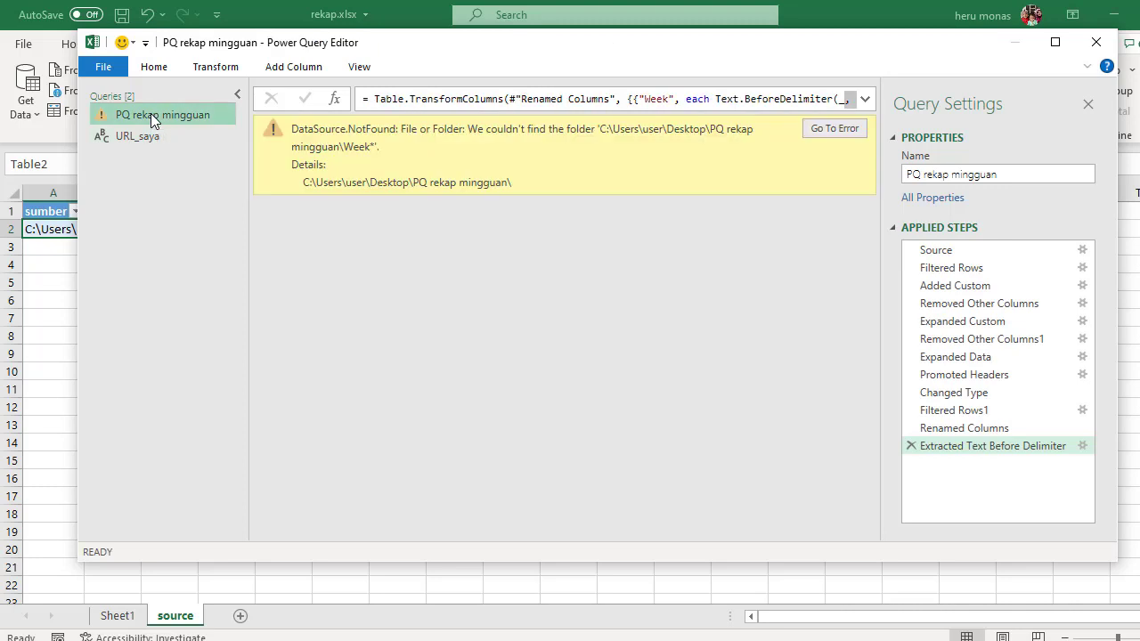
right_click(151, 114)
left_click(396, 224)
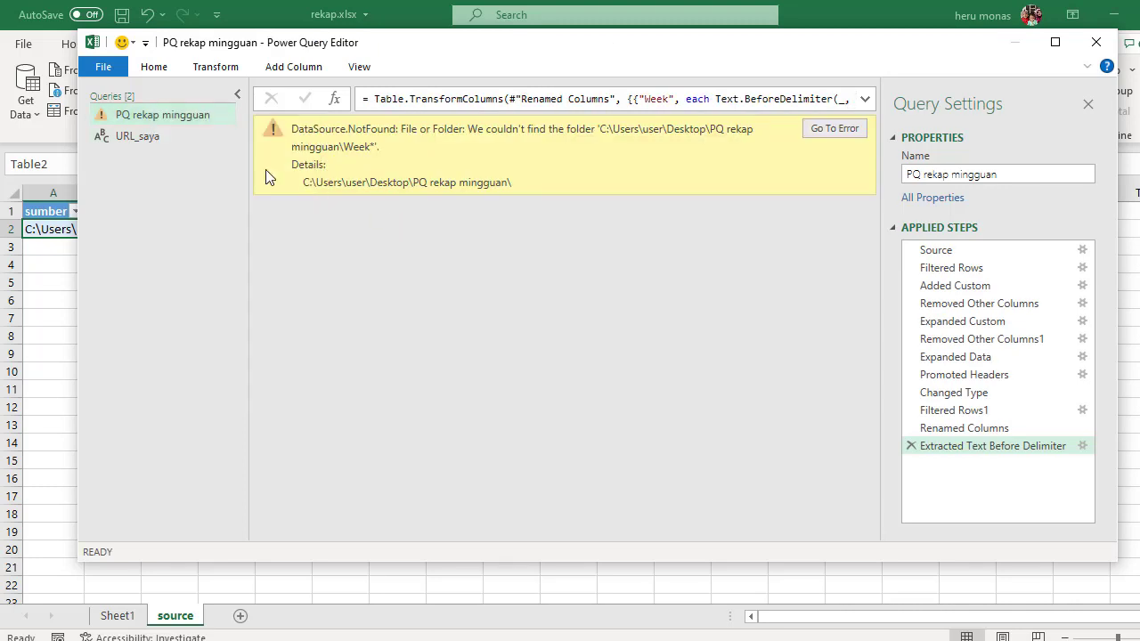
double_click(185, 121)
left_click(423, 246)
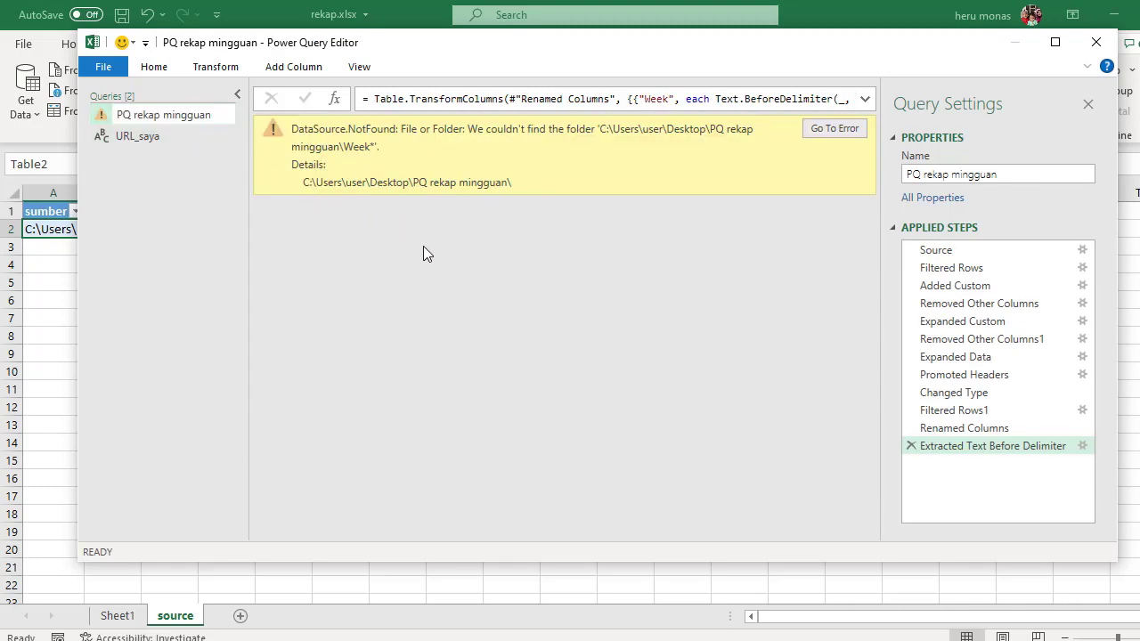
left_click(206, 117)
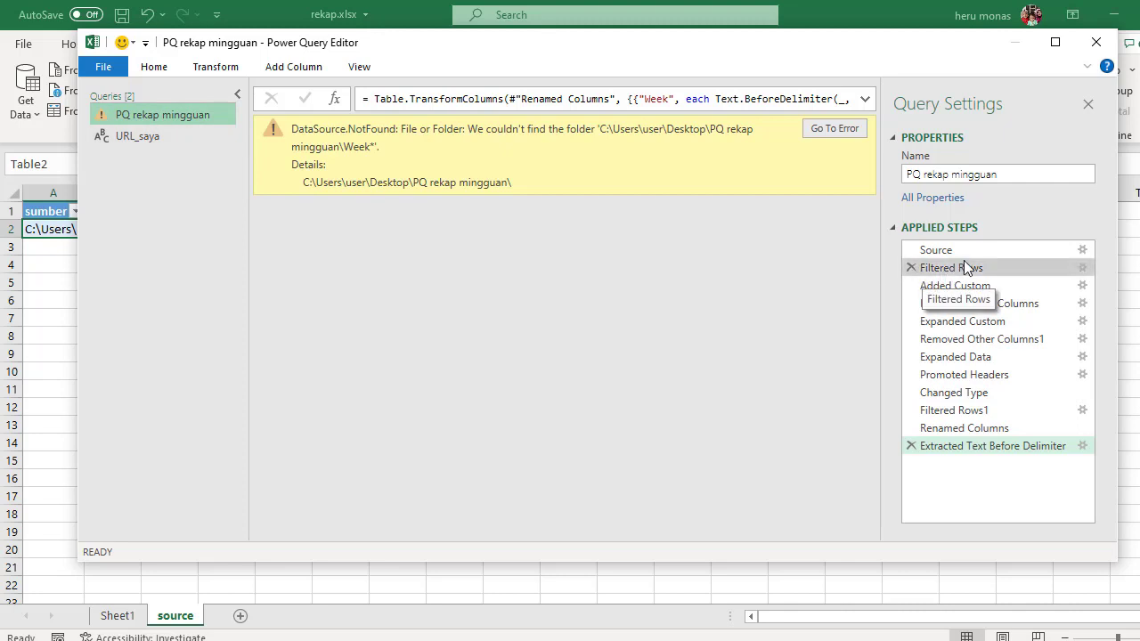
left_click(360, 67)
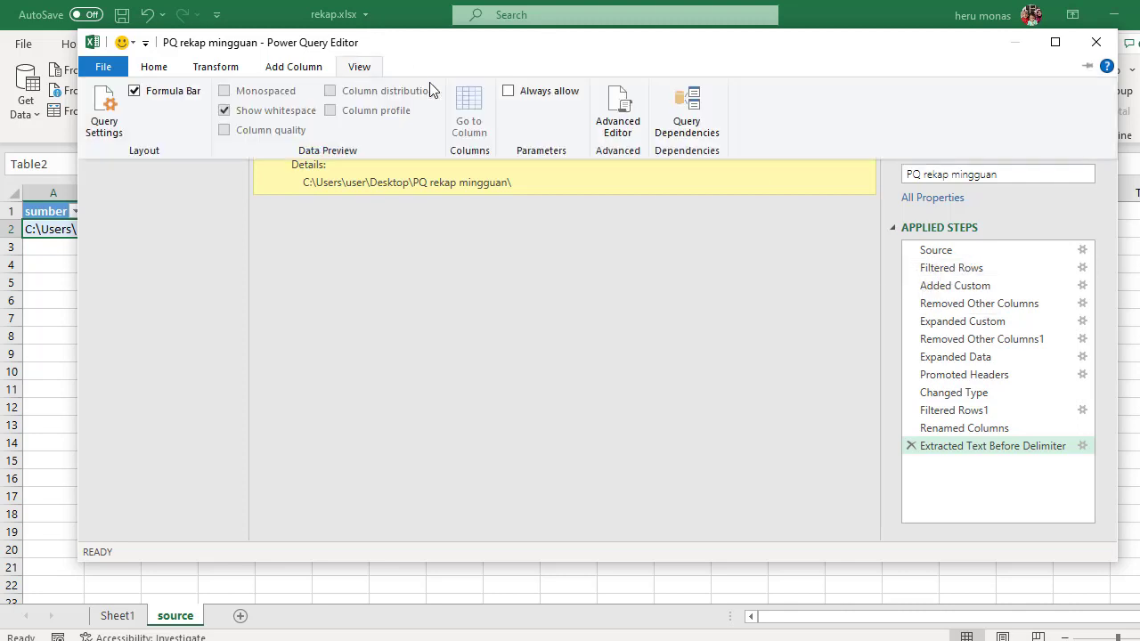
left_click(599, 127)
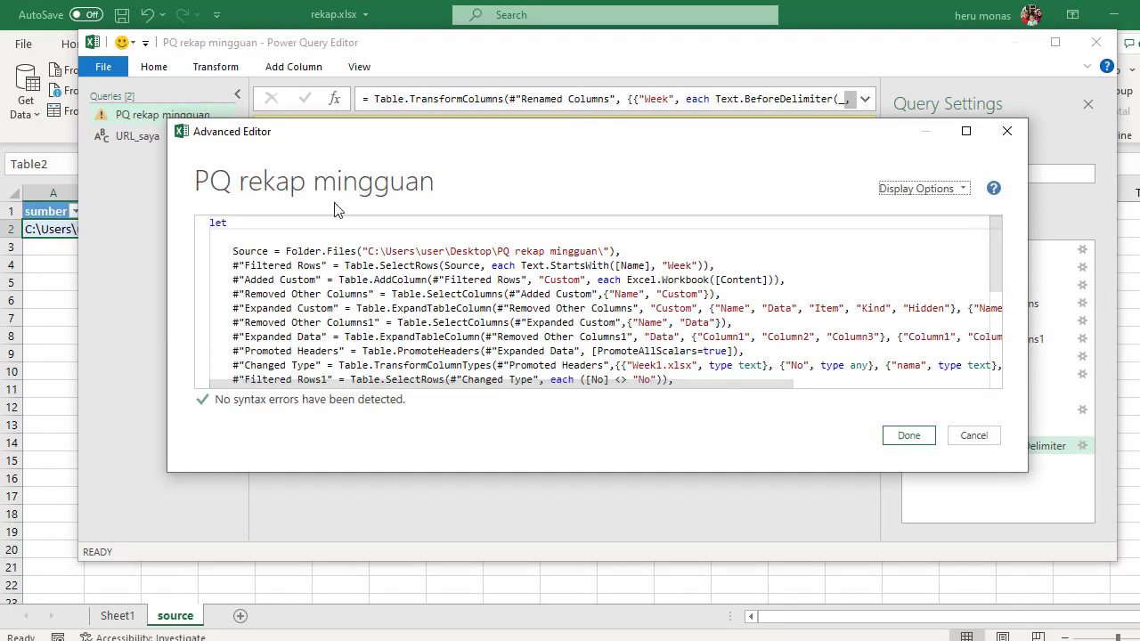
left_click(237, 224)
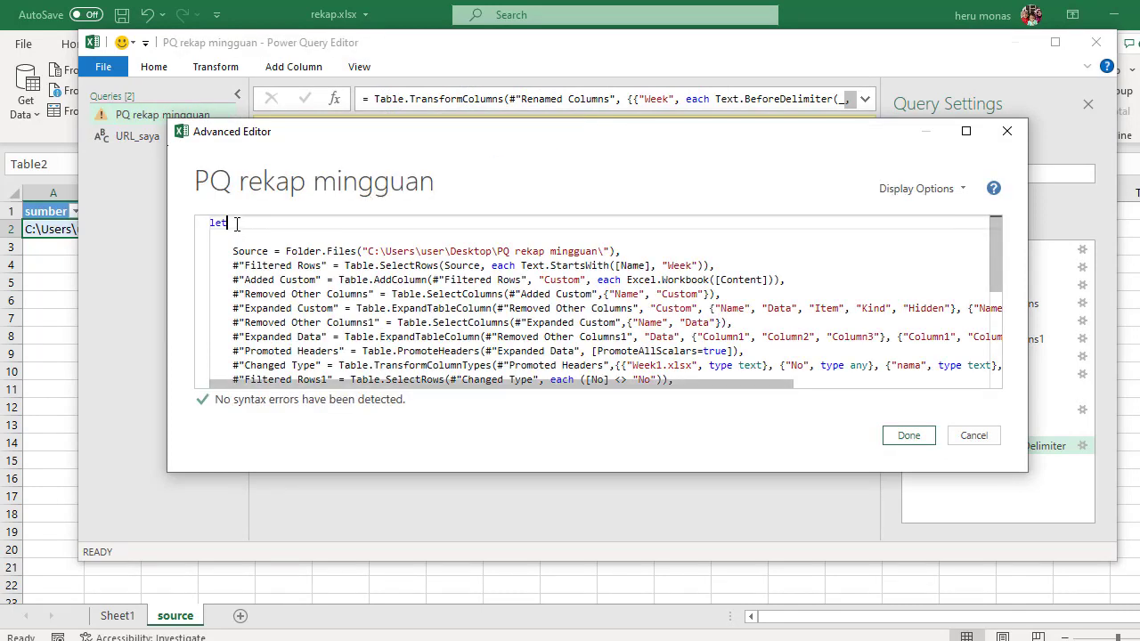
key("Down")
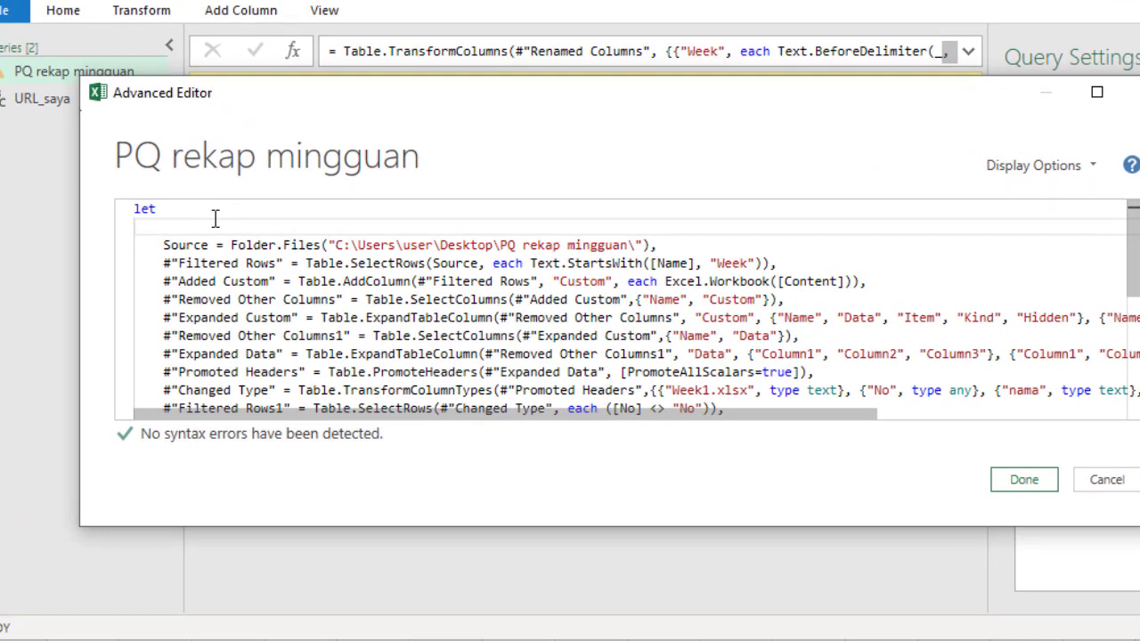
key("ctrl+v")
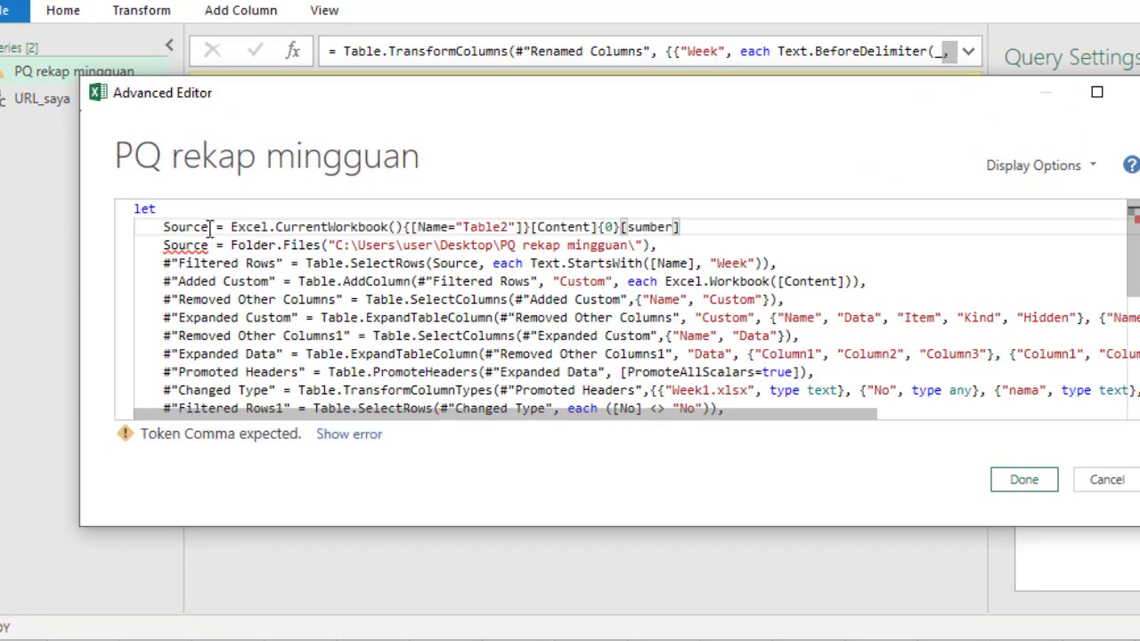
- Rename the inserted line's variable to sumber and replace the hard-coded path inside Folder.Files with sumber
left_click_drag(210, 227, 163, 226)
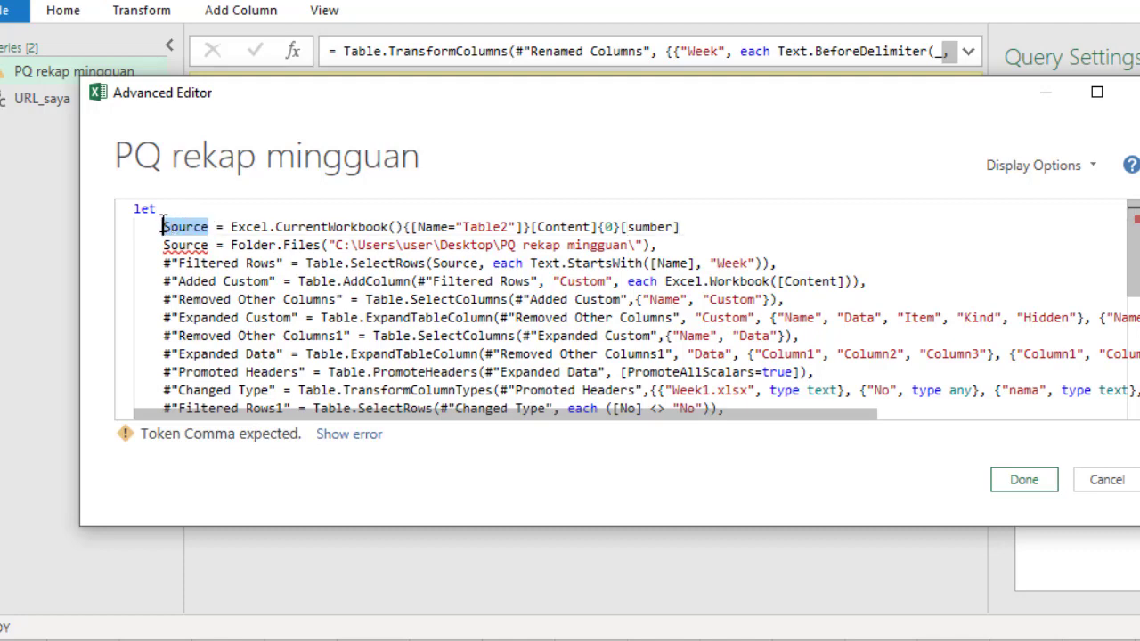
type("sumber")
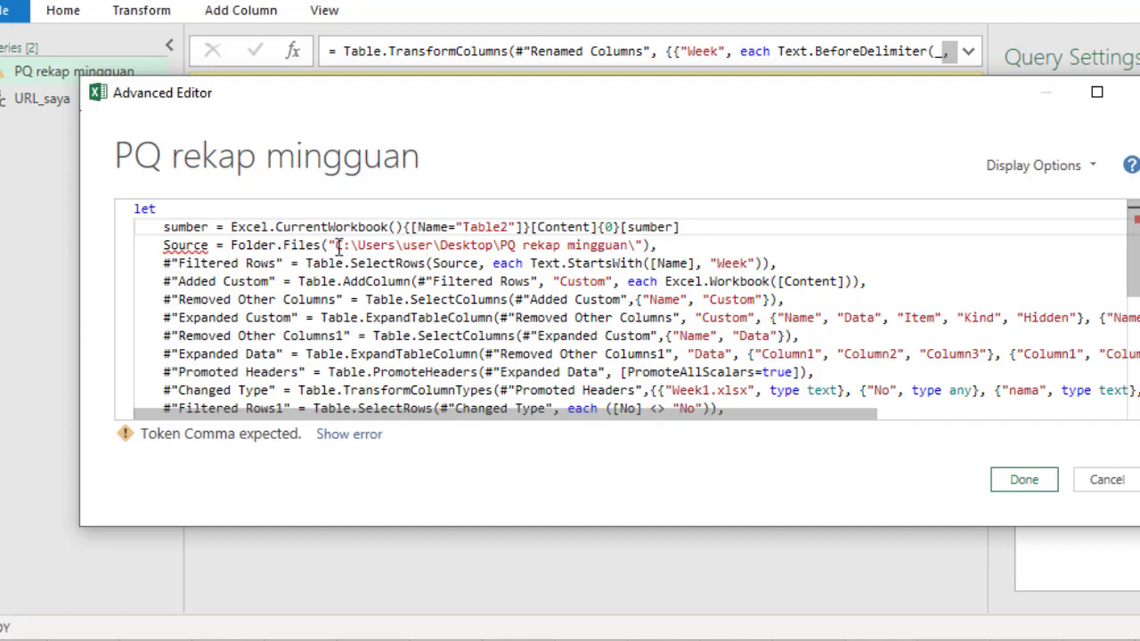
left_click(410, 247)
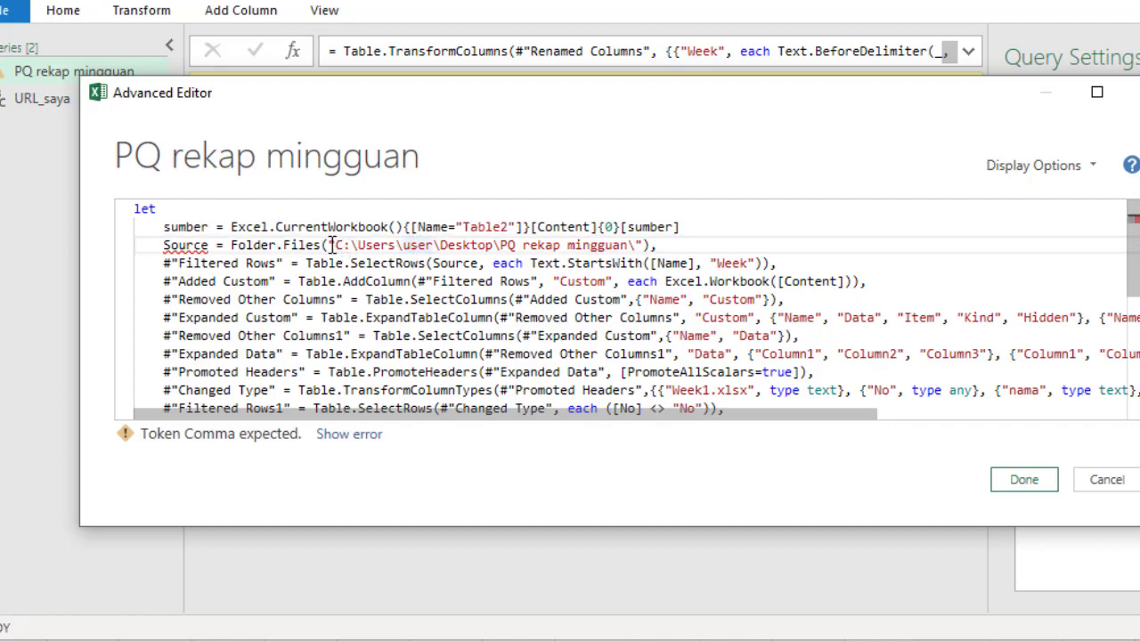
left_click_drag(329, 247, 643, 247)
key("BackSpace")
type("sumber")
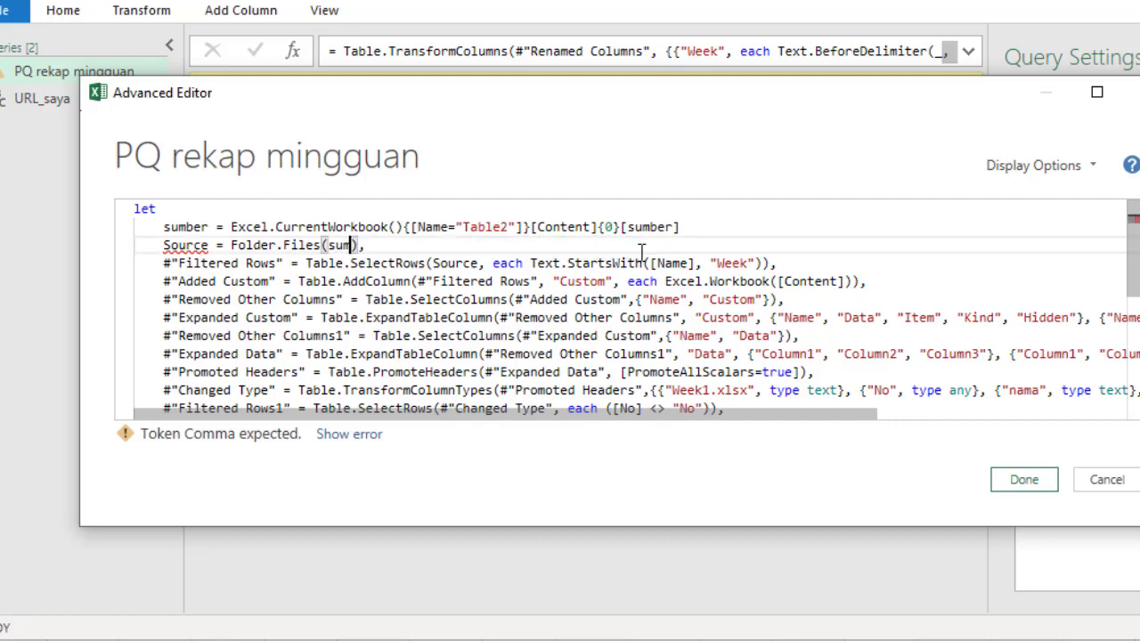
- Add the missing comma at the end of the sumber line and apply the PQ rekap mingguan query's code
left_click(704, 237)
left_click(702, 228)
type(",")
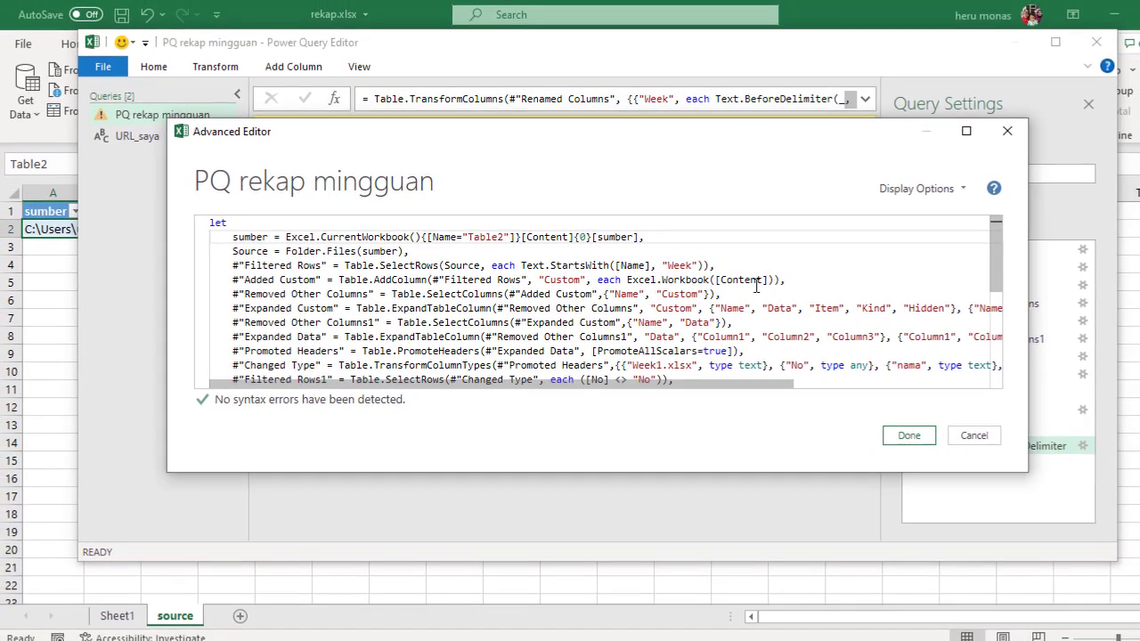
left_click(841, 299)
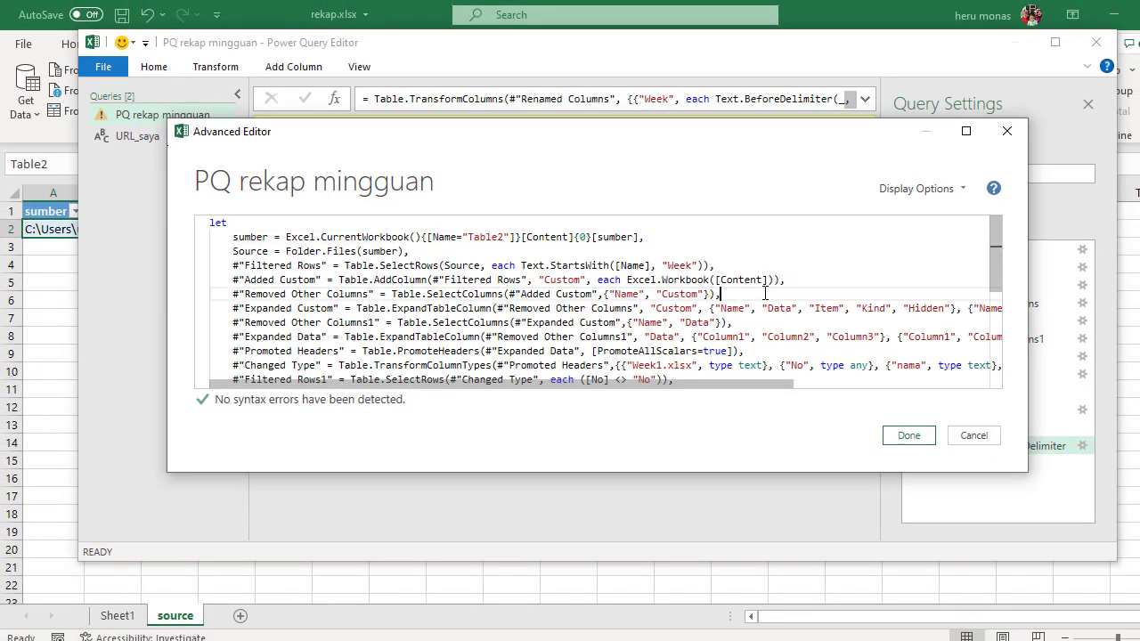
left_click(901, 434)
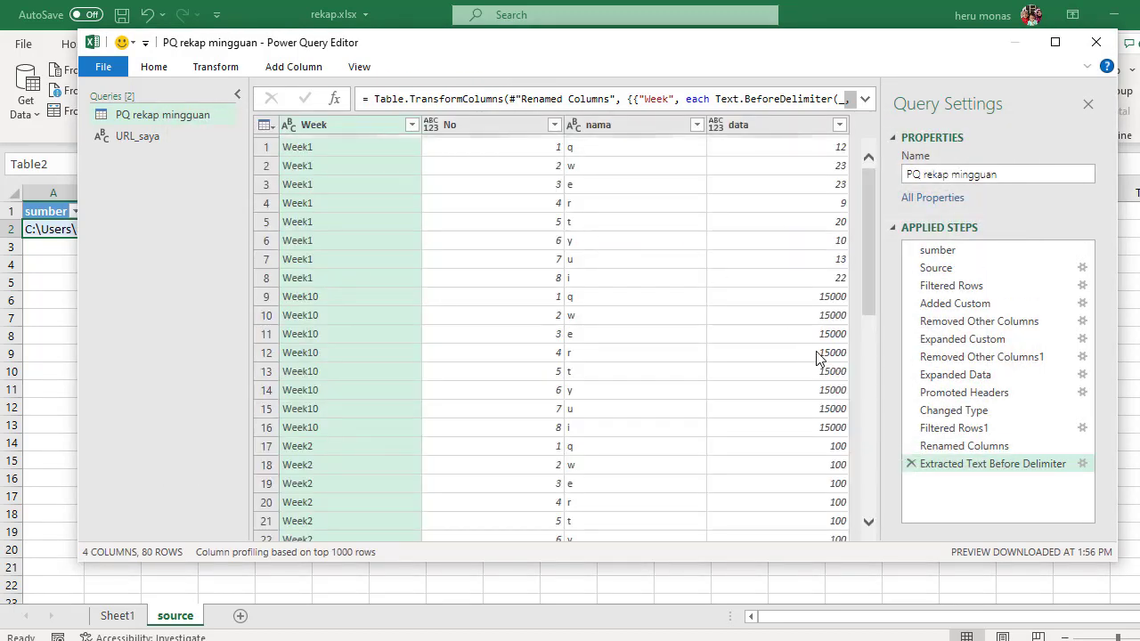
- Examine the results of the sumber and Source applied steps in the PQ rekap mingguan query
left_click(640, 378)
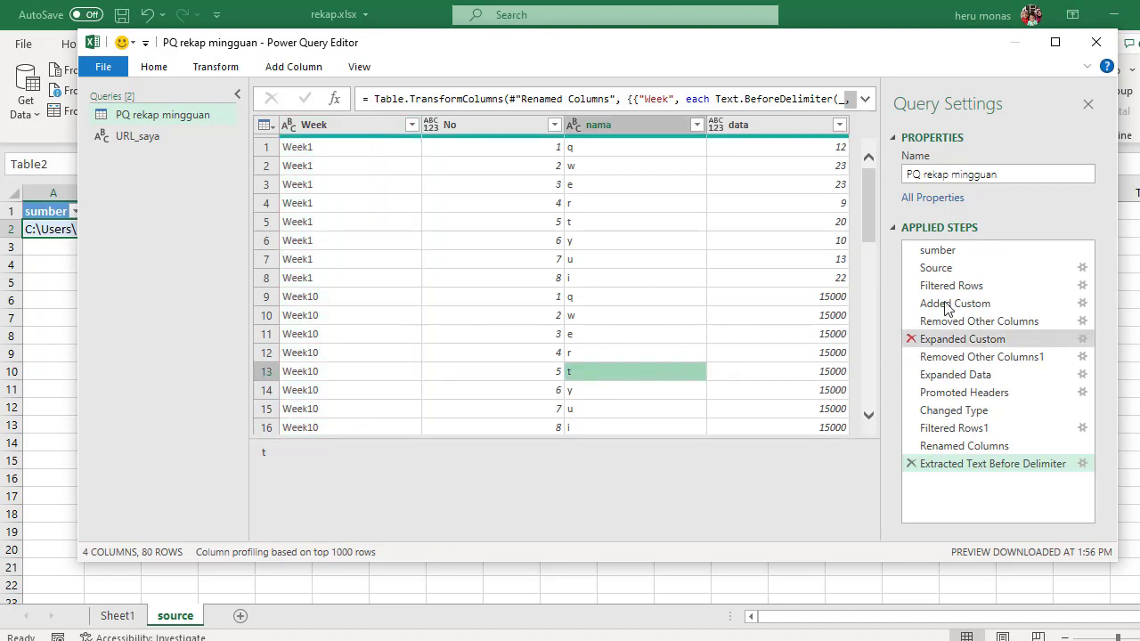
left_click(962, 253)
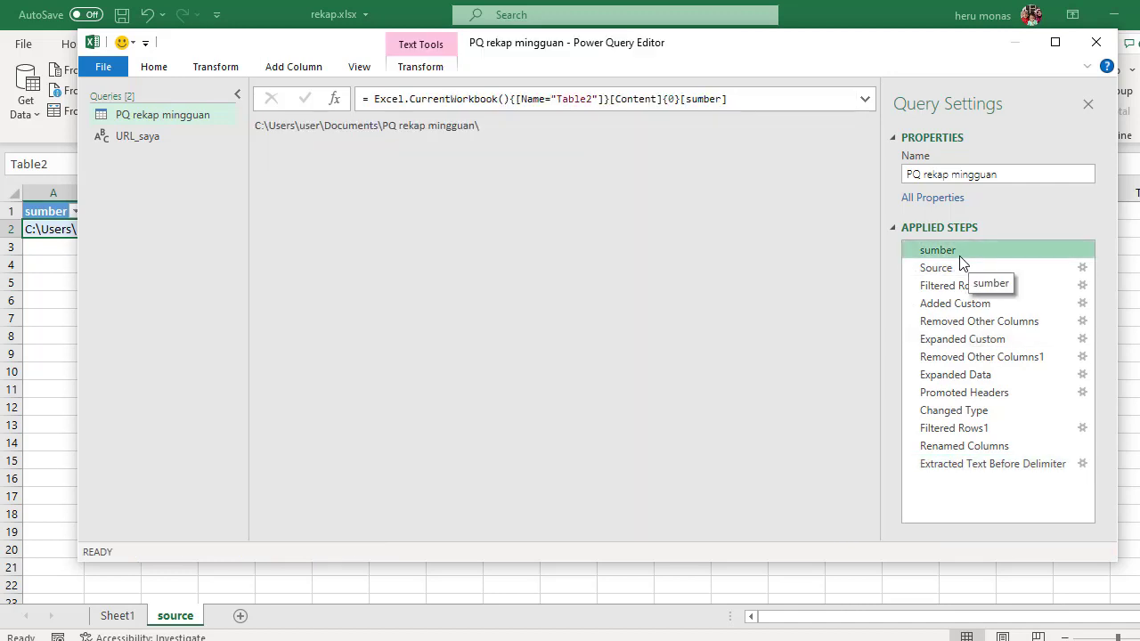
left_click(964, 269)
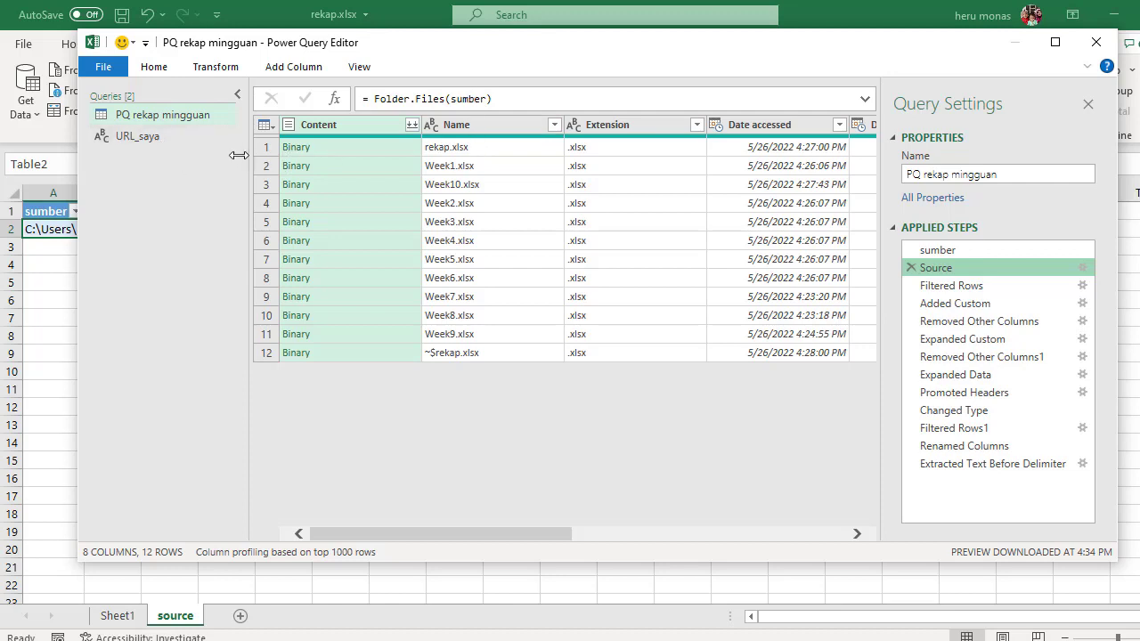
- Delete the standalone URL_saya query
left_click(167, 139)
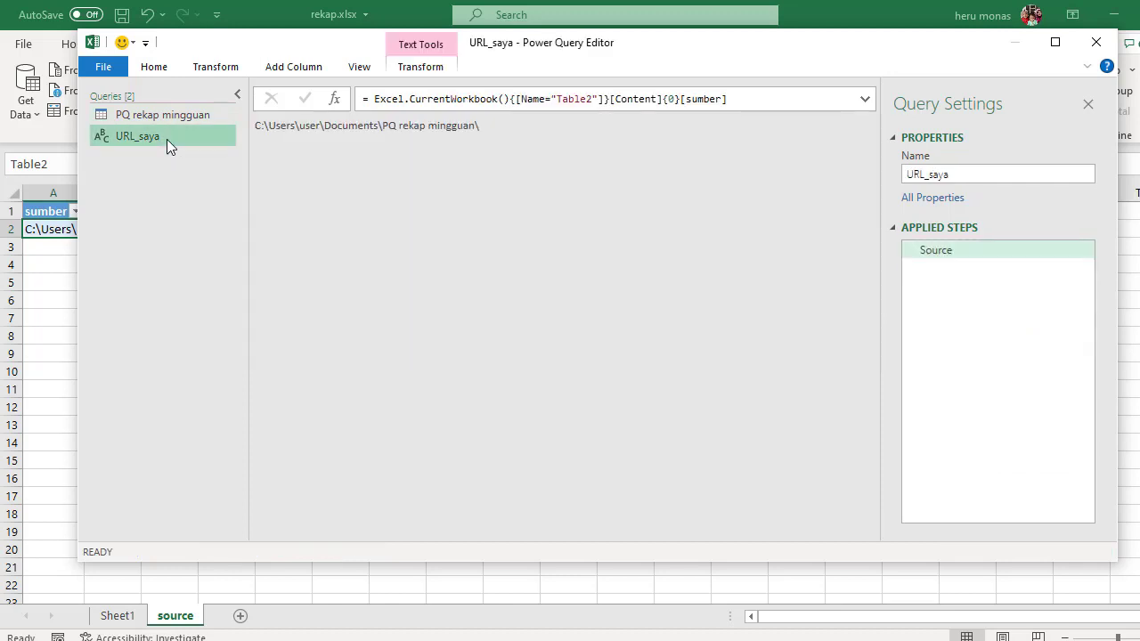
right_click(167, 139)
left_click(209, 192)
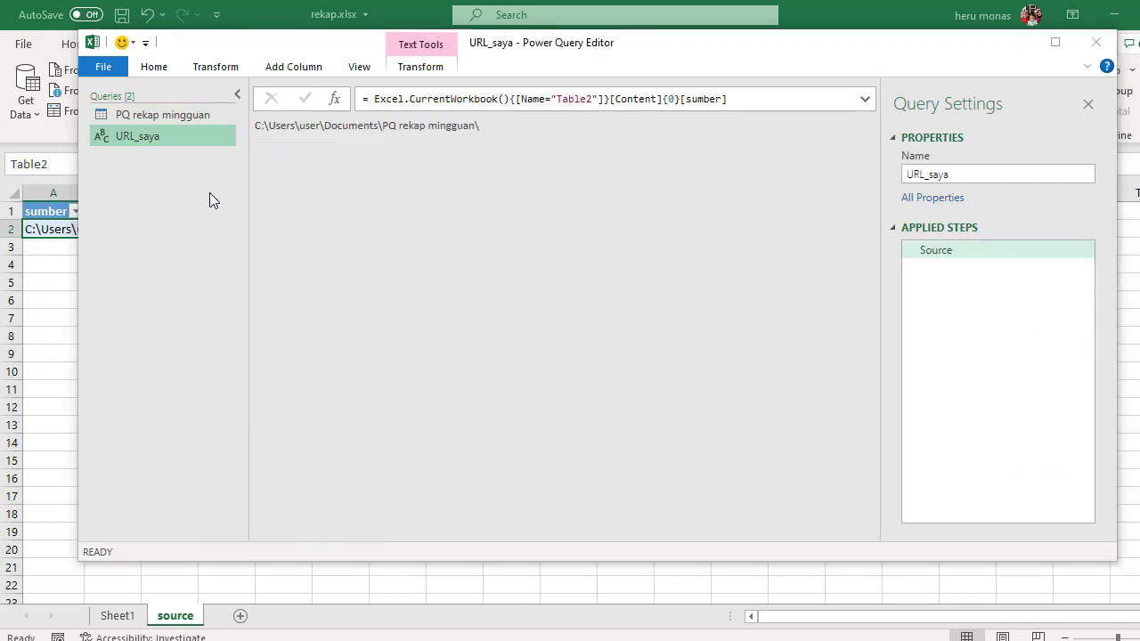
left_click(685, 362)
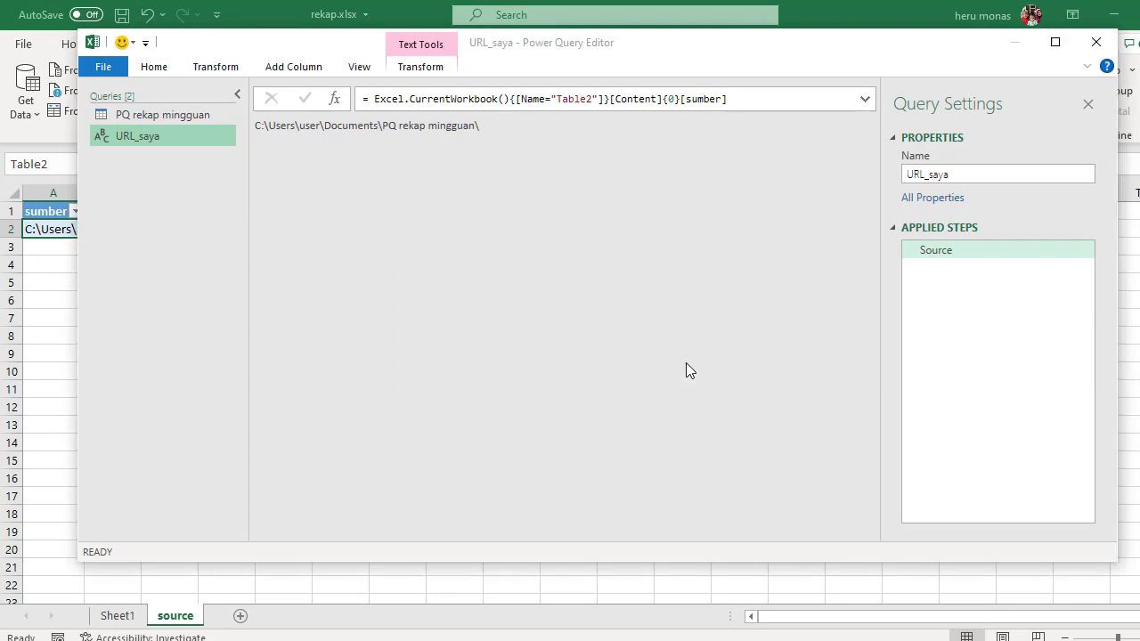
- Close the Power Query Editor and load the query changes into the workbook
left_click(155, 70)
left_click(105, 109)
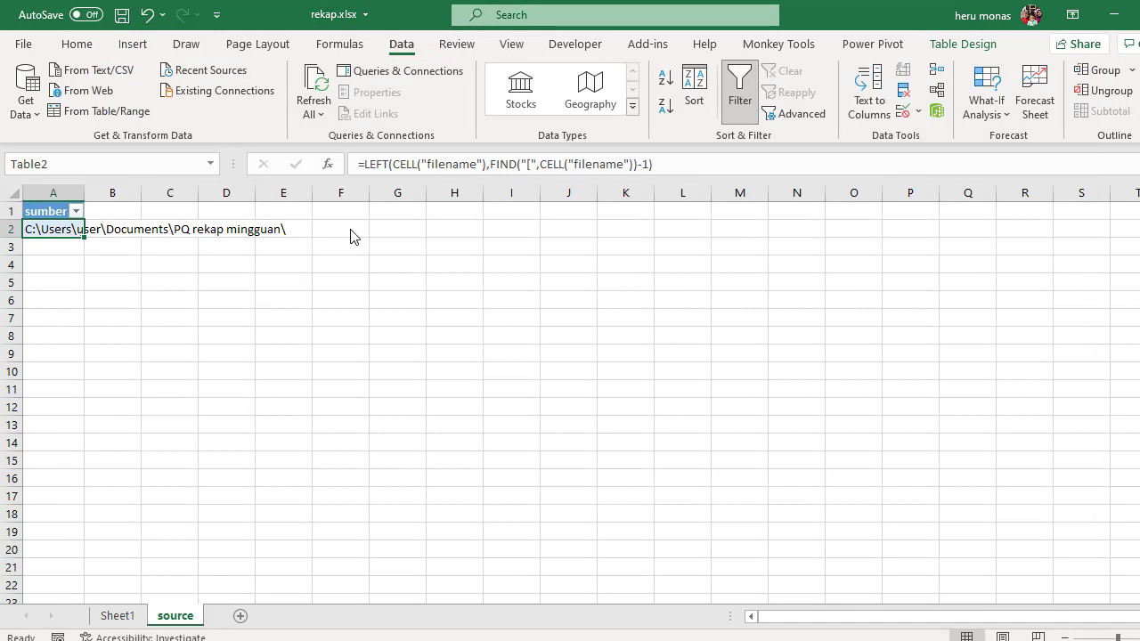
left_click(351, 233)
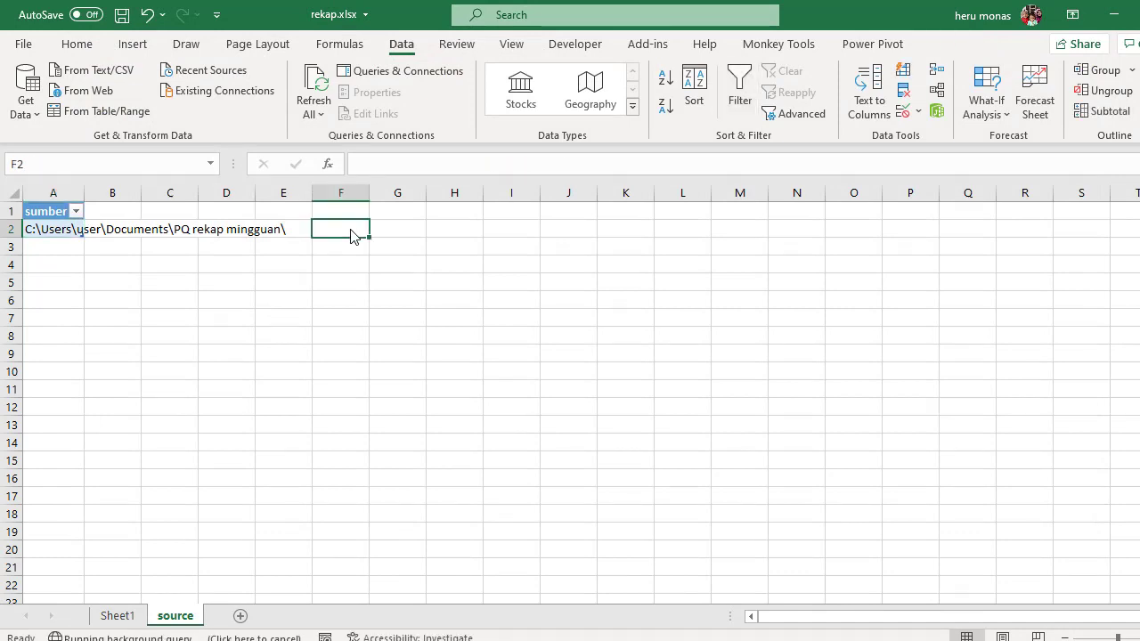
- Save rekap.xlsx and close the workbook
left_click(123, 15)
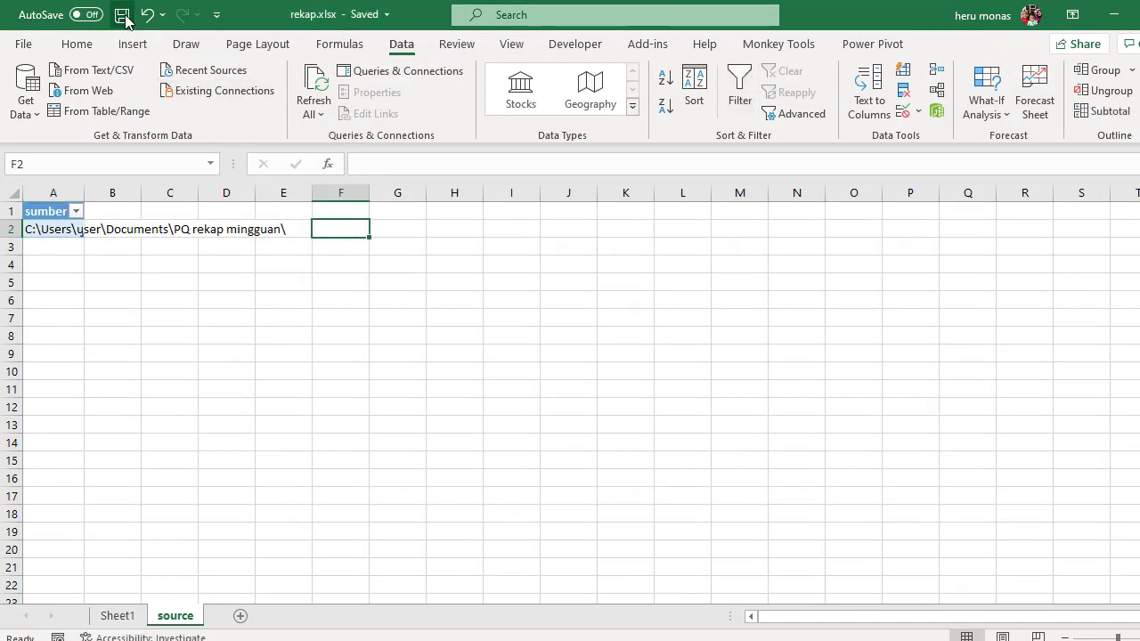
left_click(404, 297)
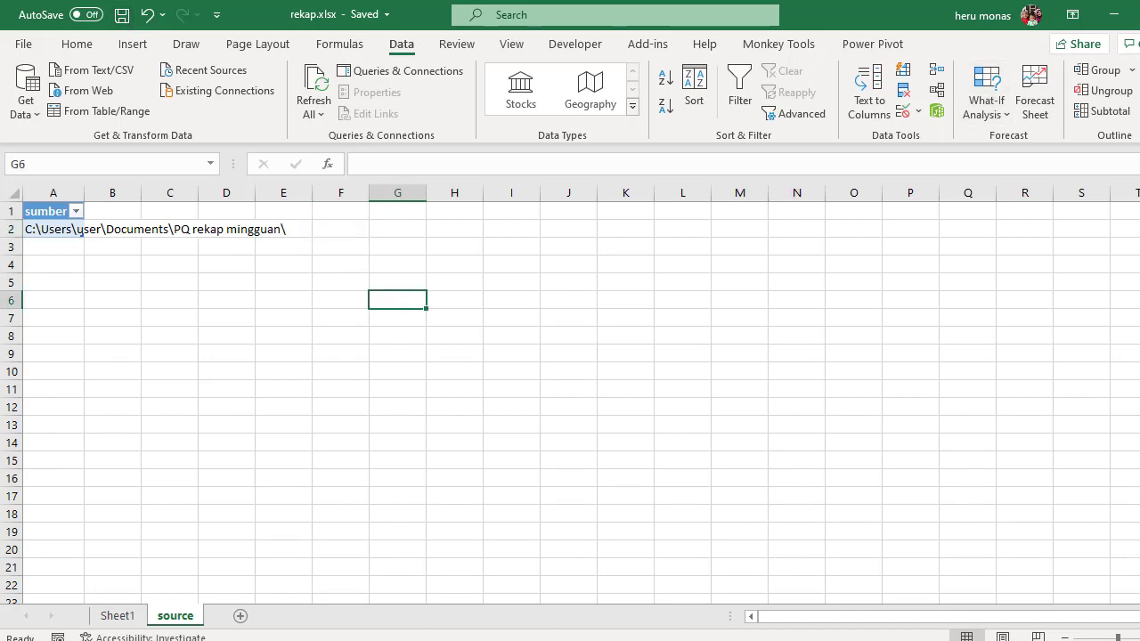
left_click(1139, 14)
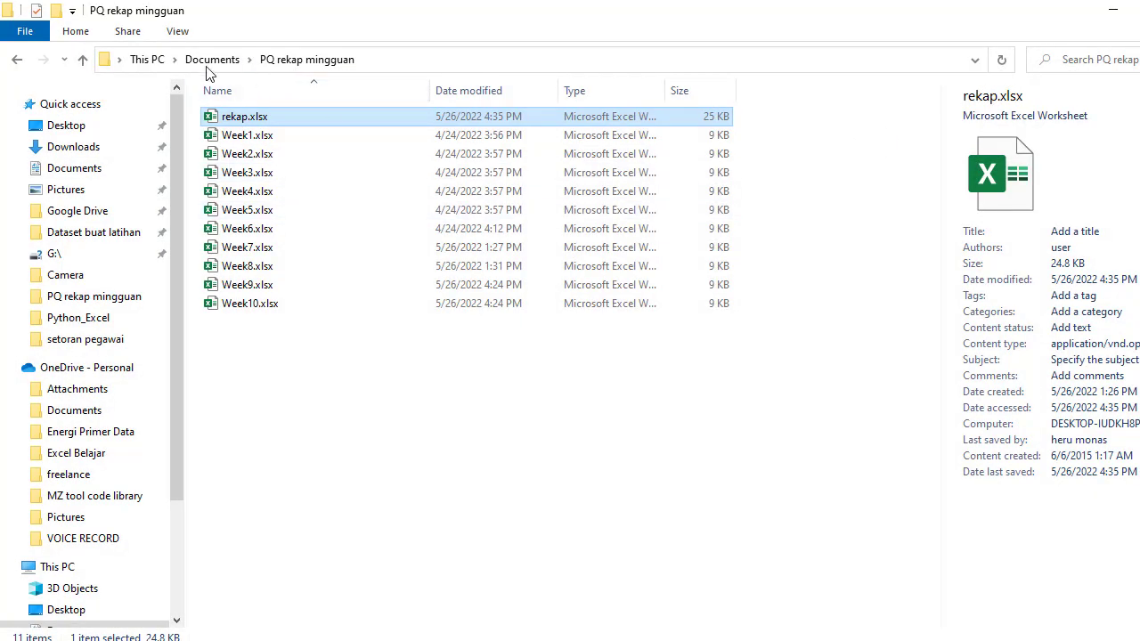
- Switch to File Explorer and move the PQ rekap mingguan folder from Documents to Pictures
left_click(208, 67)
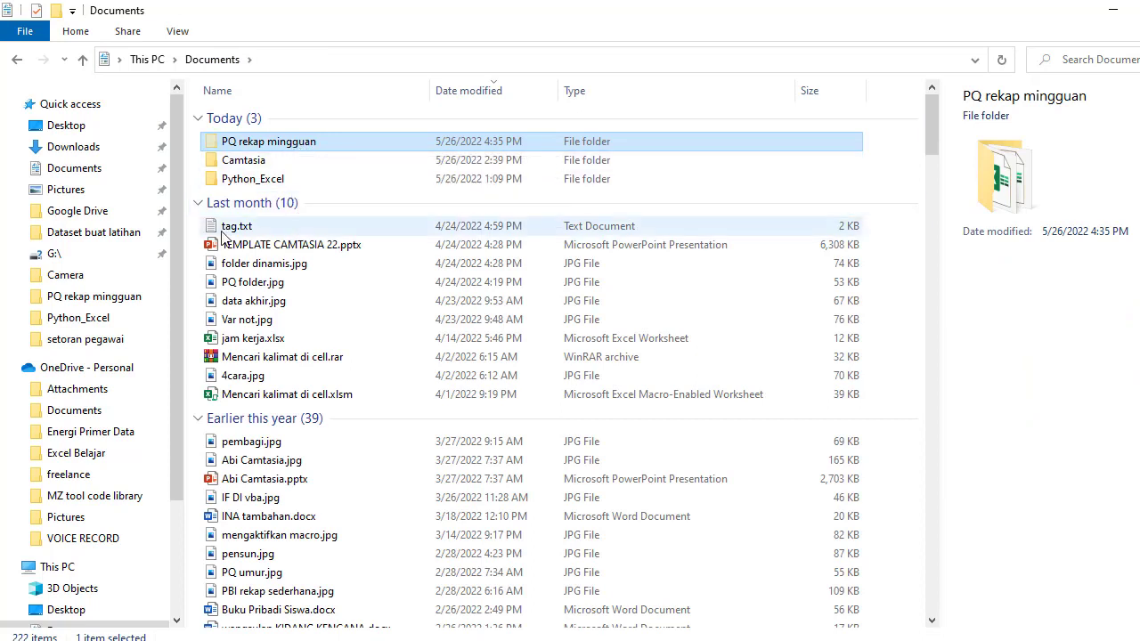
left_click(82, 194)
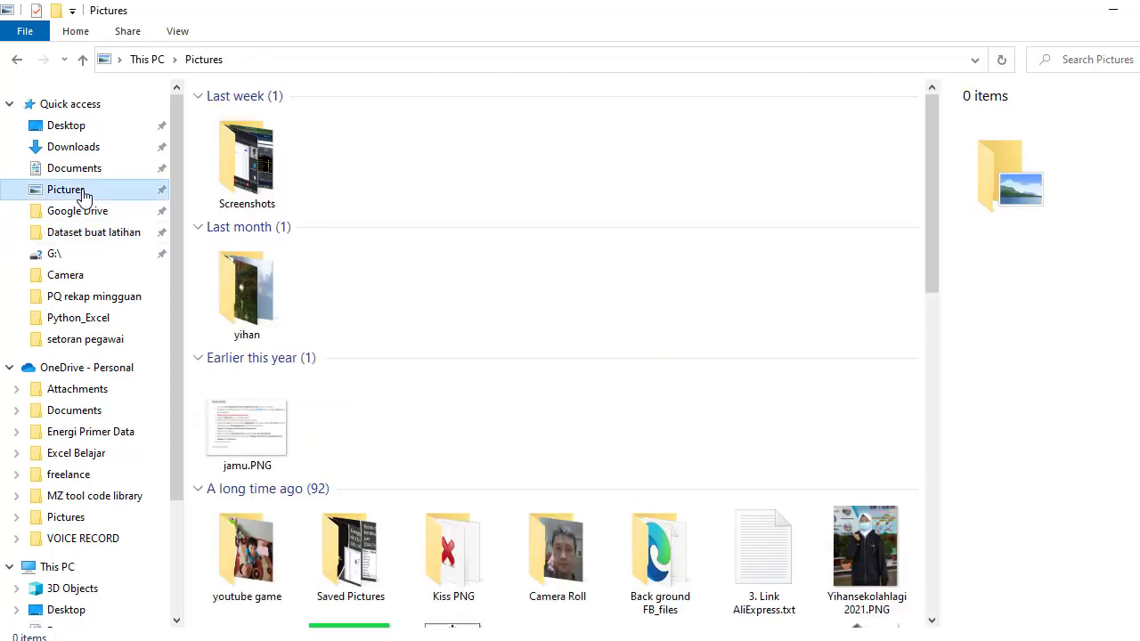
left_click(276, 203)
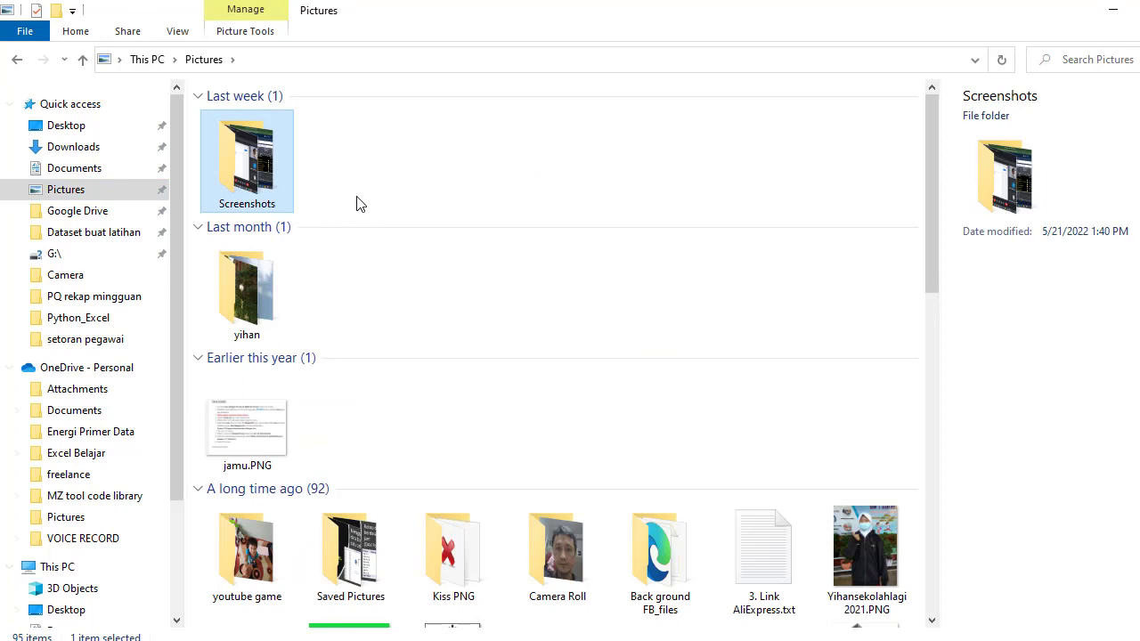
key("ctrl+v")
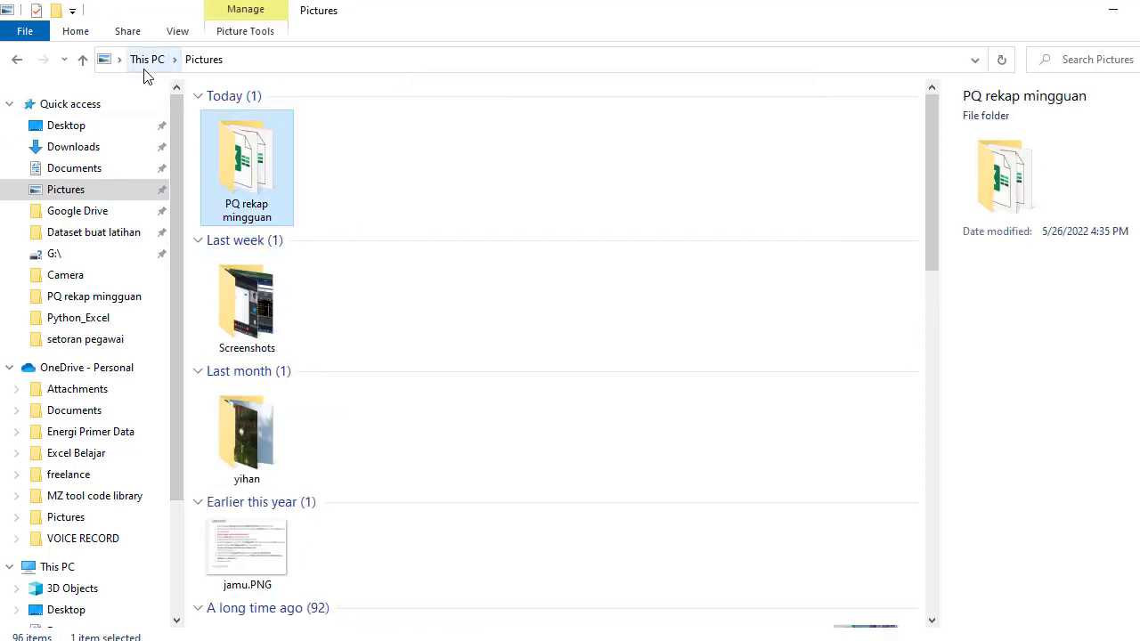
- Open the PQ rekap mingguan folder in Pictures and duplicate Week10.xlsx there
double_click(274, 176)
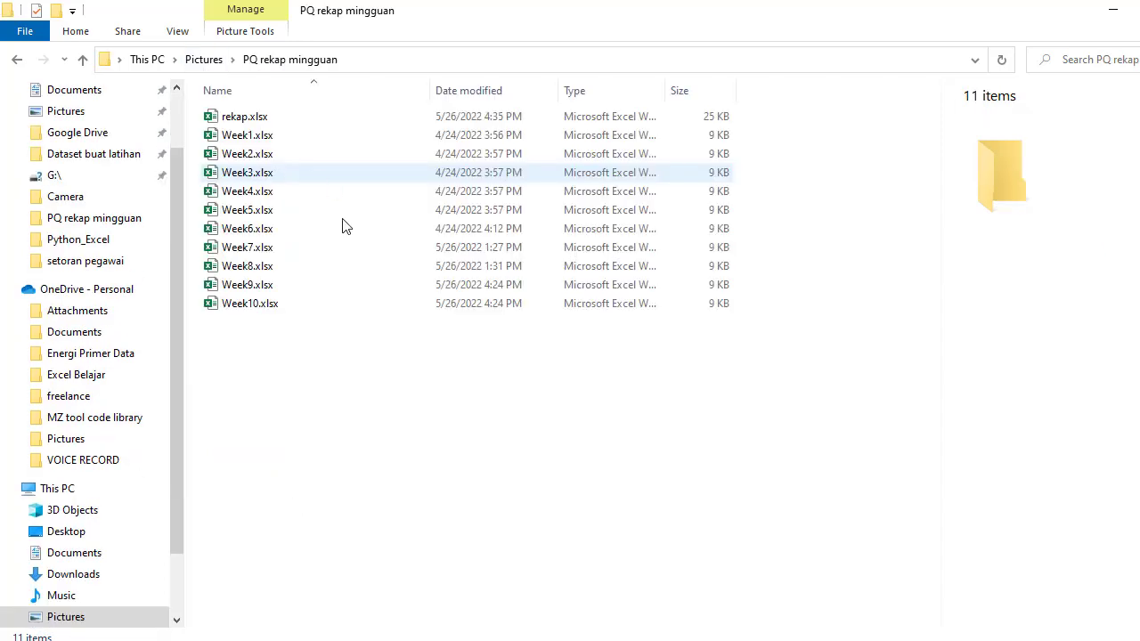
left_click(275, 304)
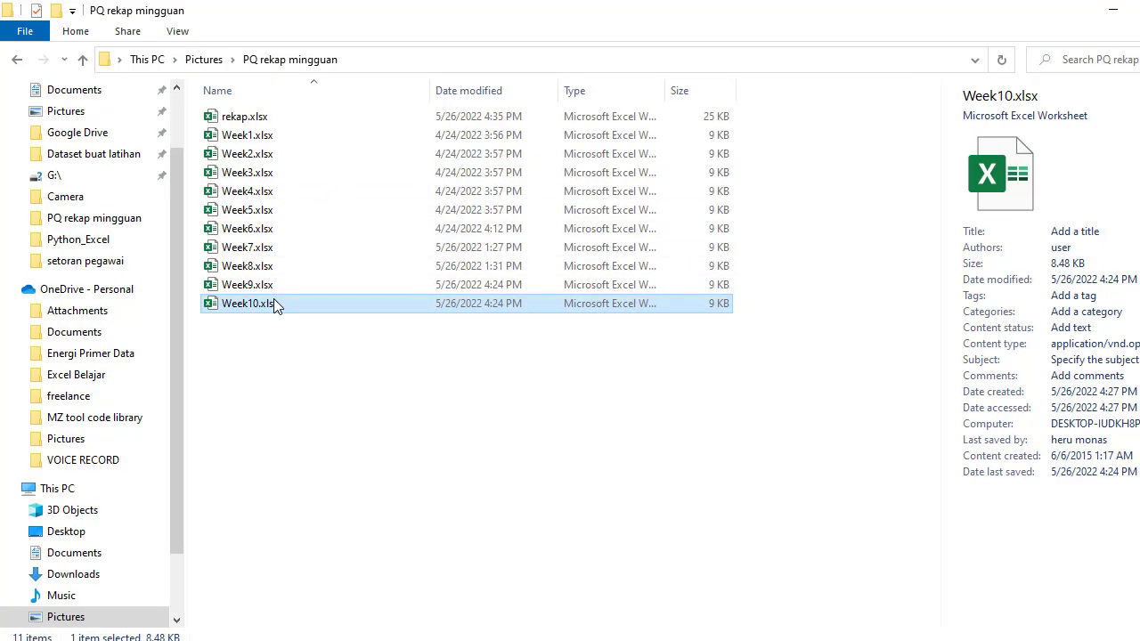
key("ctrl+c")
key("ctrl+v")
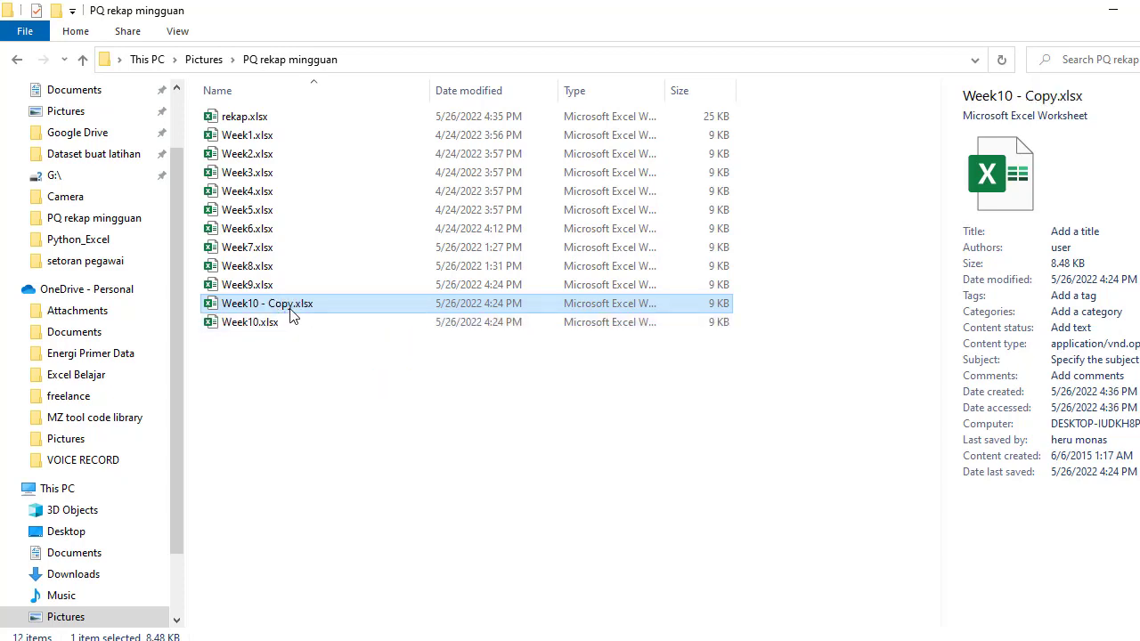
- Rename the copied workbook as Week11.xlsx
key("F2")
left_click(293, 308)
key("BackSpace")
key("BackSpace")
key("BackSpace")
key("BackSpace")
key("BackSpace")
key("BackSpace")
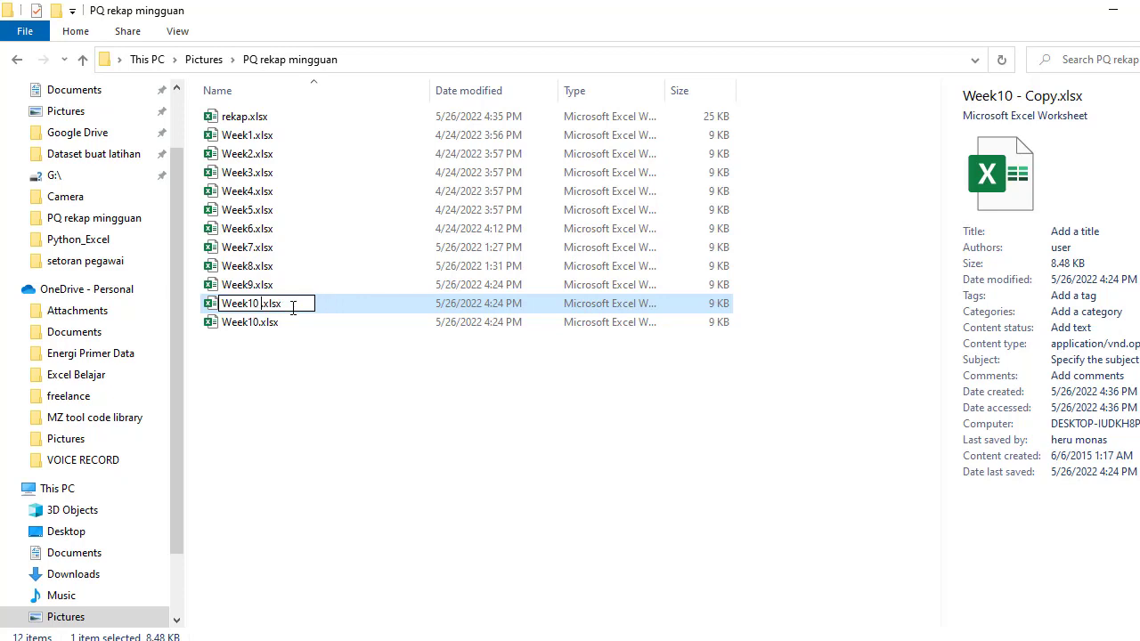
key("BackSpace")
key("BackSpace")
left_click(318, 372)
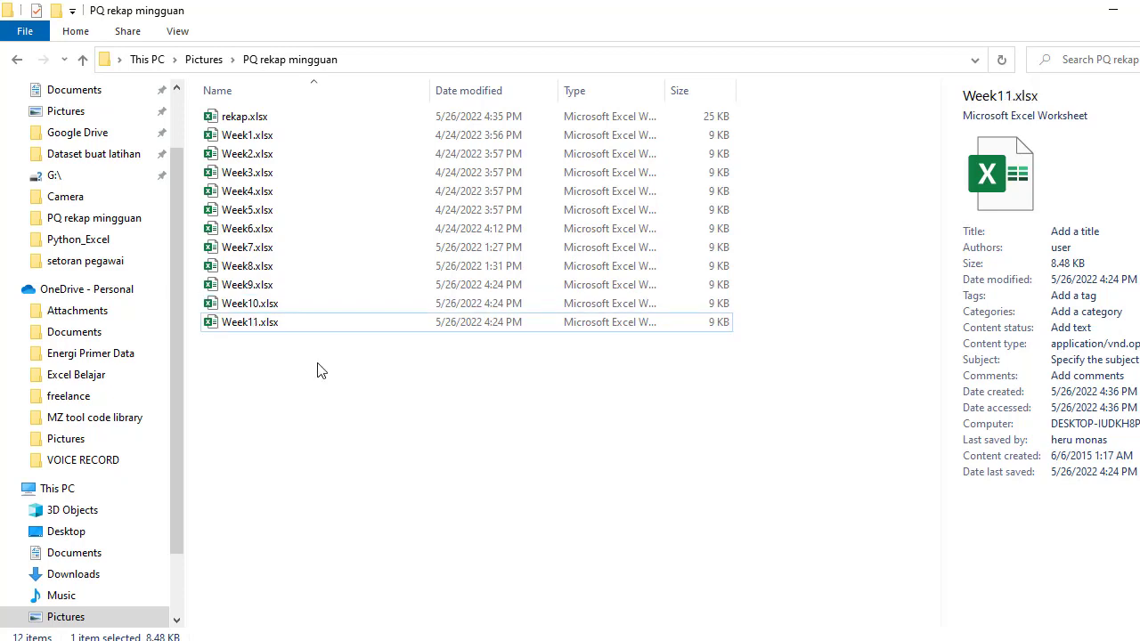
- Open rekap.xlsx from the folder in Pictures and enable its external data connections
left_click(250, 124)
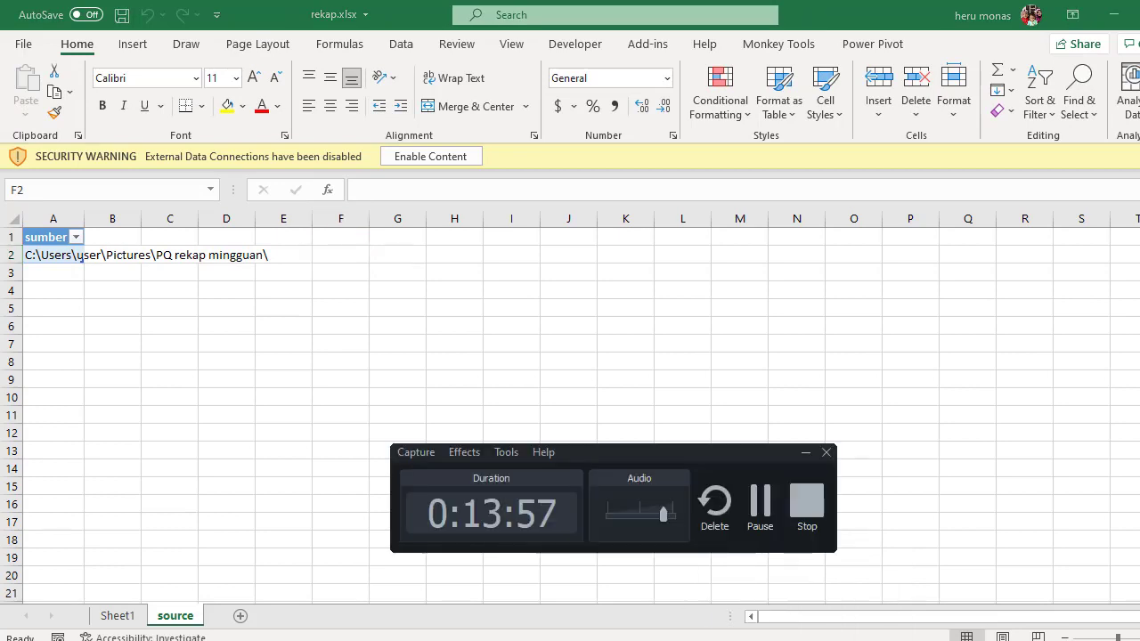
left_click(806, 456)
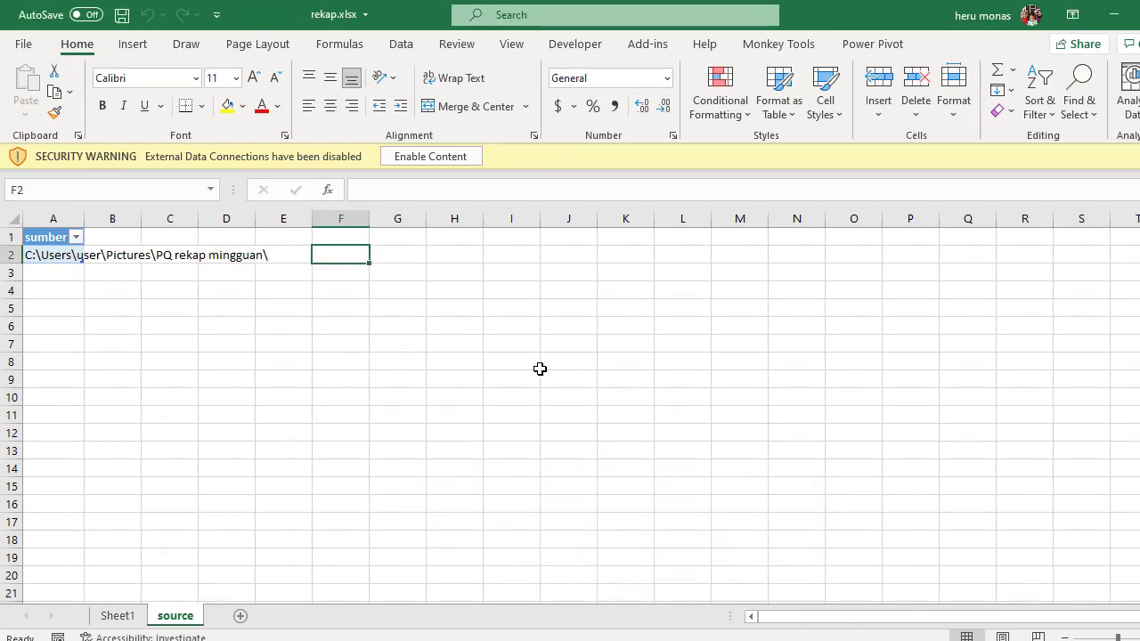
left_click(376, 378)
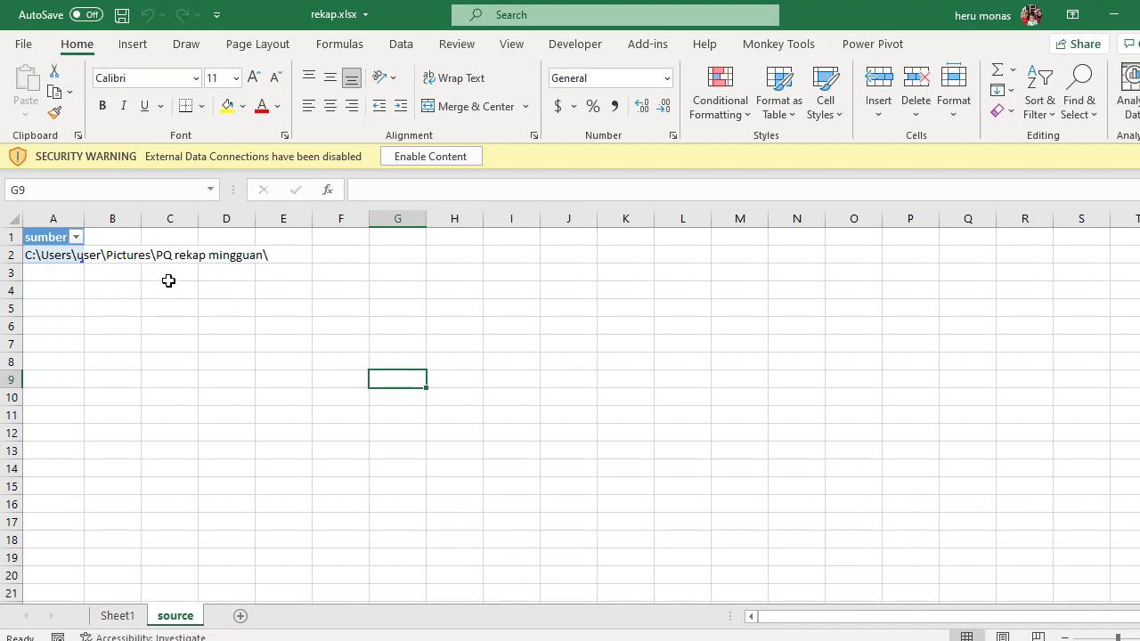
left_click(427, 159)
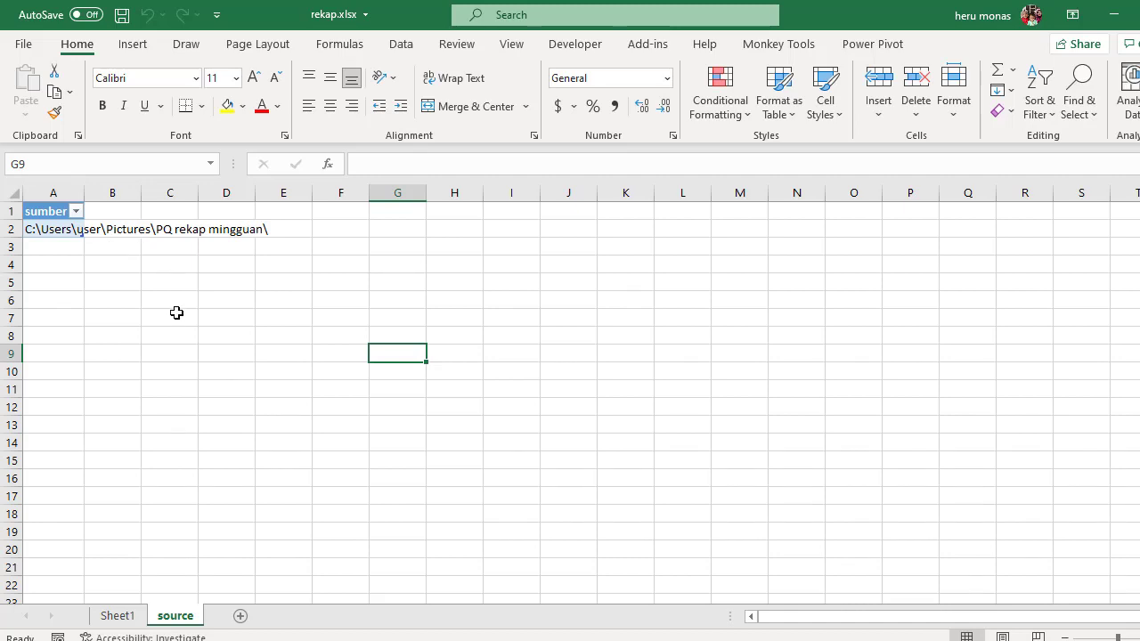
- Refresh all data twice from Sheet1 so the recap table and its pivot table include the Week11 data
left_click(118, 616)
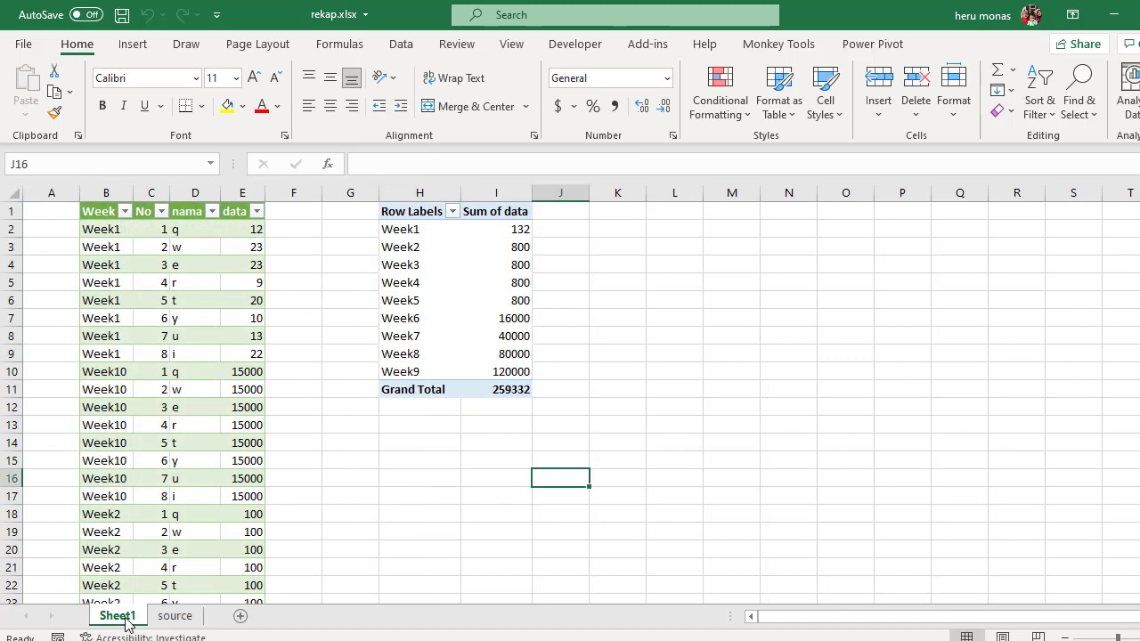
left_click(395, 375)
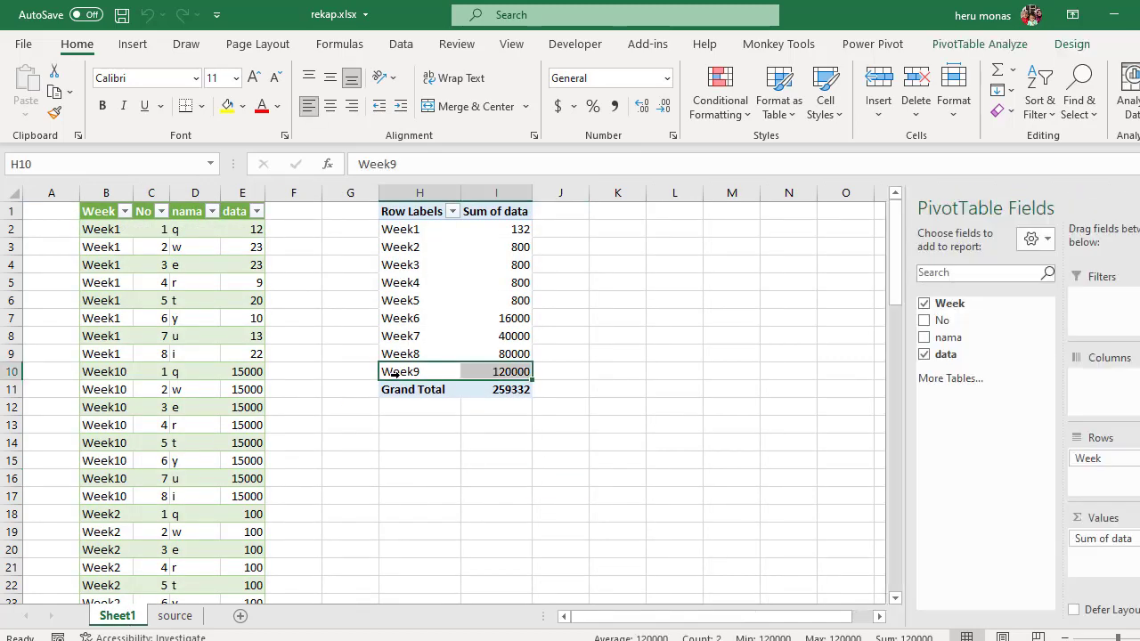
left_click(420, 354)
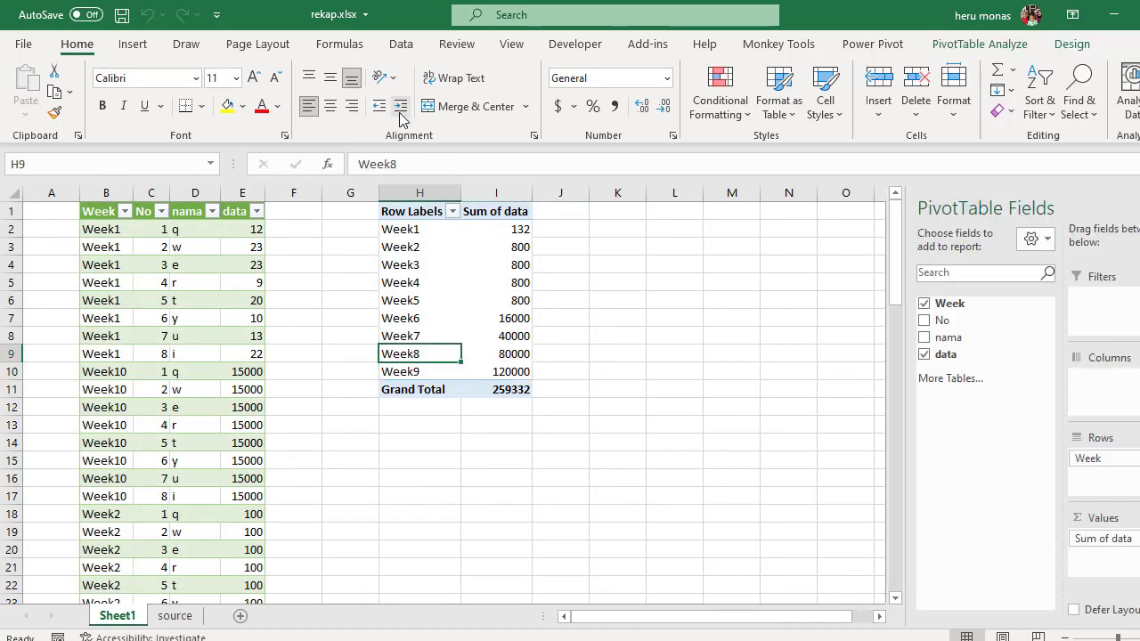
left_click(410, 46)
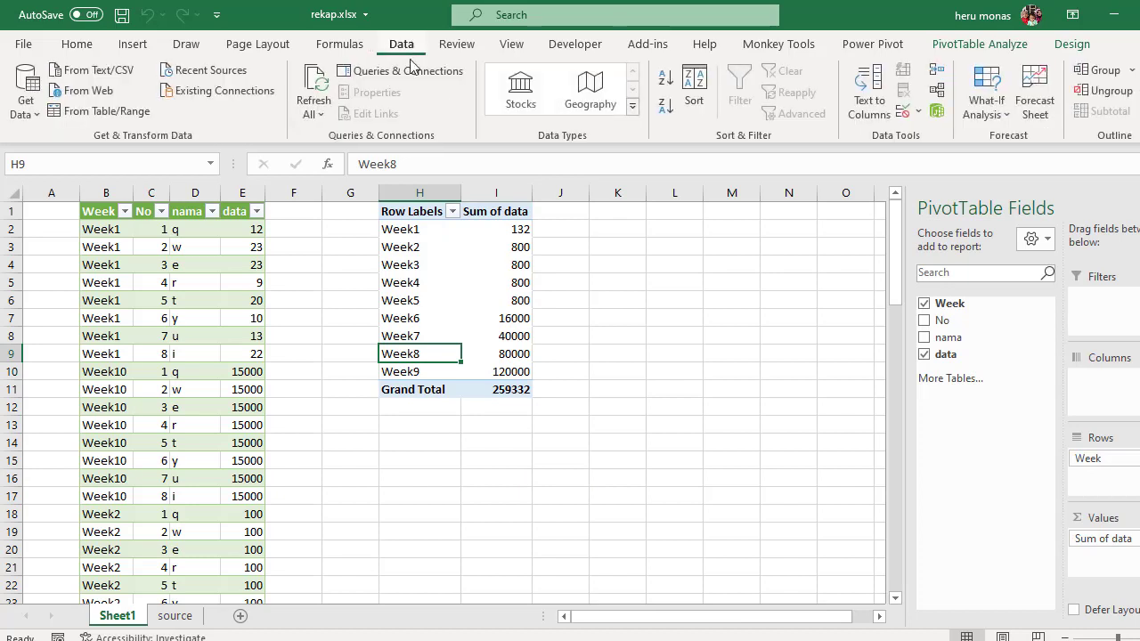
left_click(327, 82)
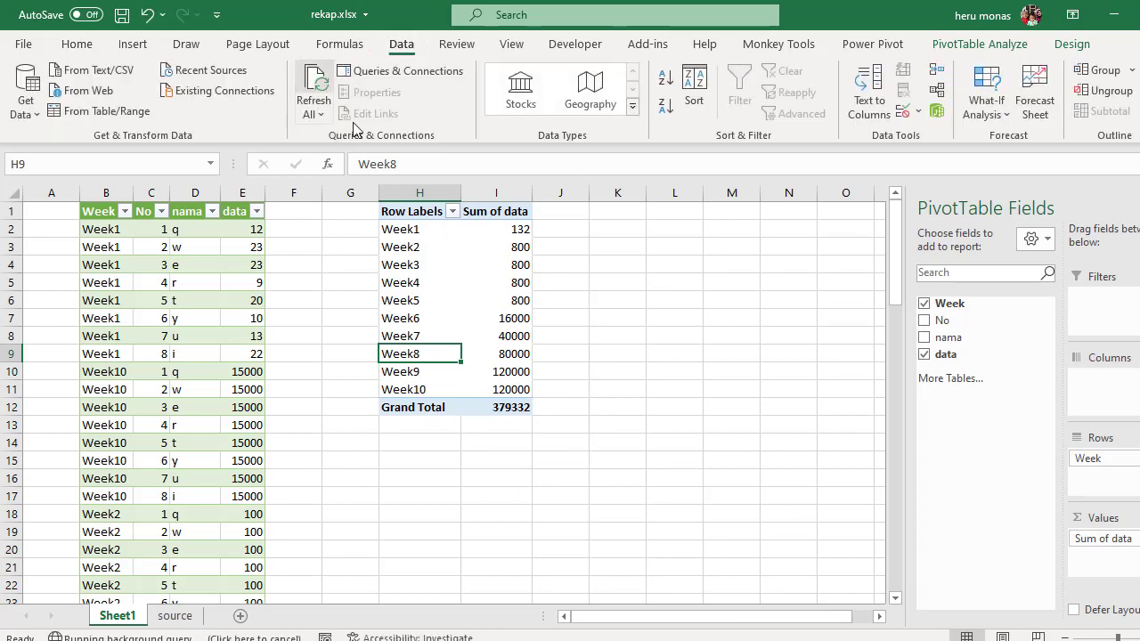
left_click(400, 389)
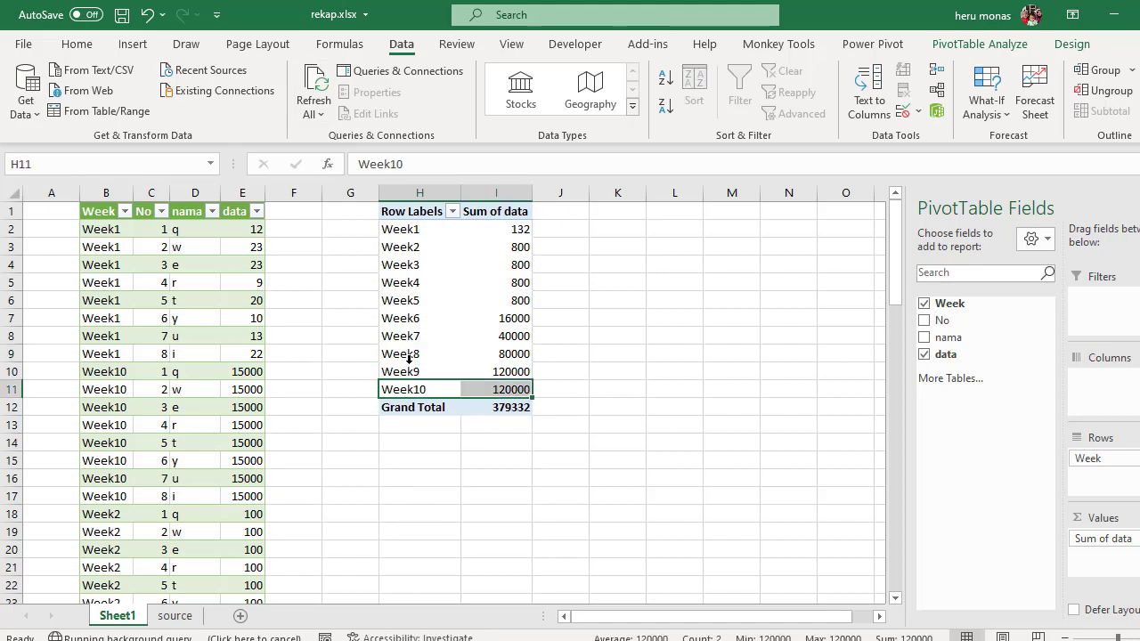
left_click(408, 371)
left_click(317, 89)
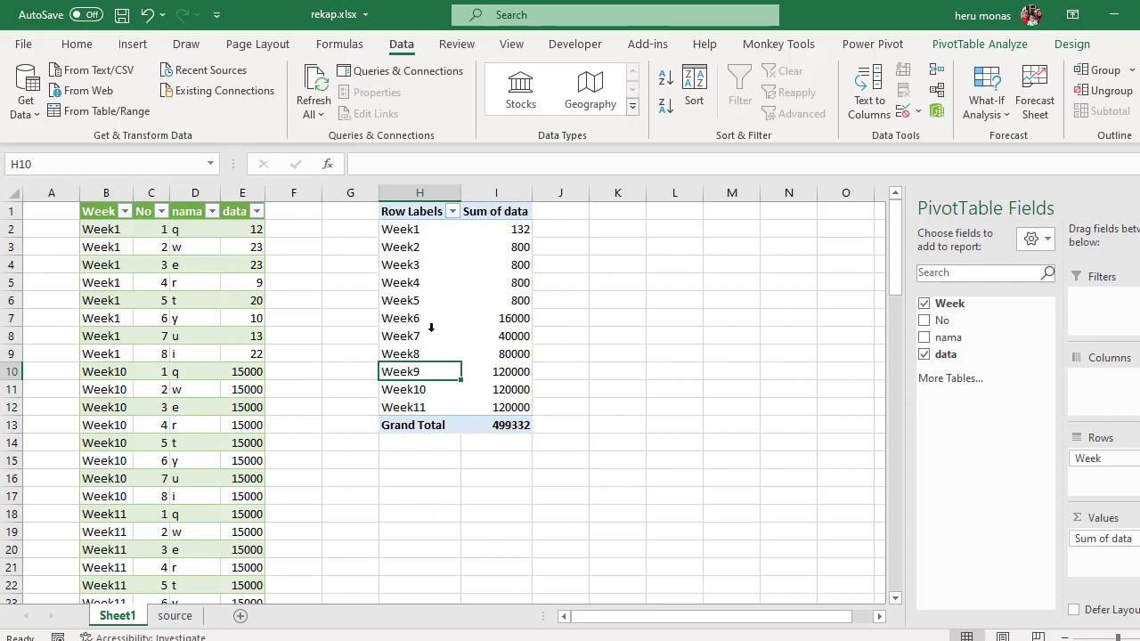
- Restore the Excel window to a smaller size and place it over the folder window beside the weekly file list
double_click(283, 12)
left_click_drag(283, 13, 654, 65)
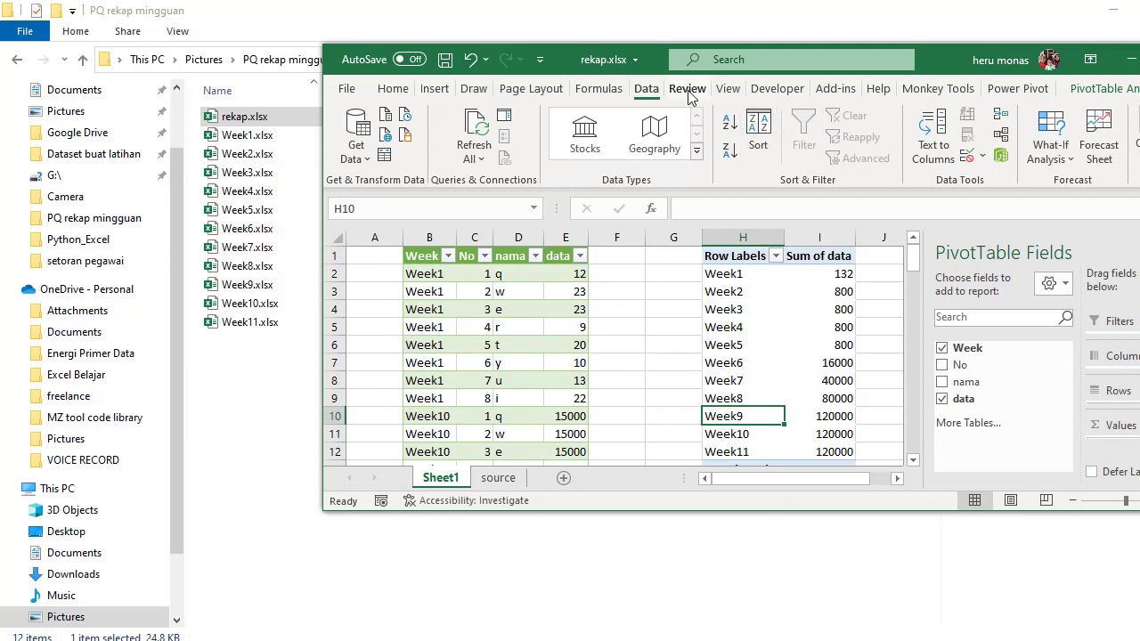
left_click_drag(606, 64, 463, 52)
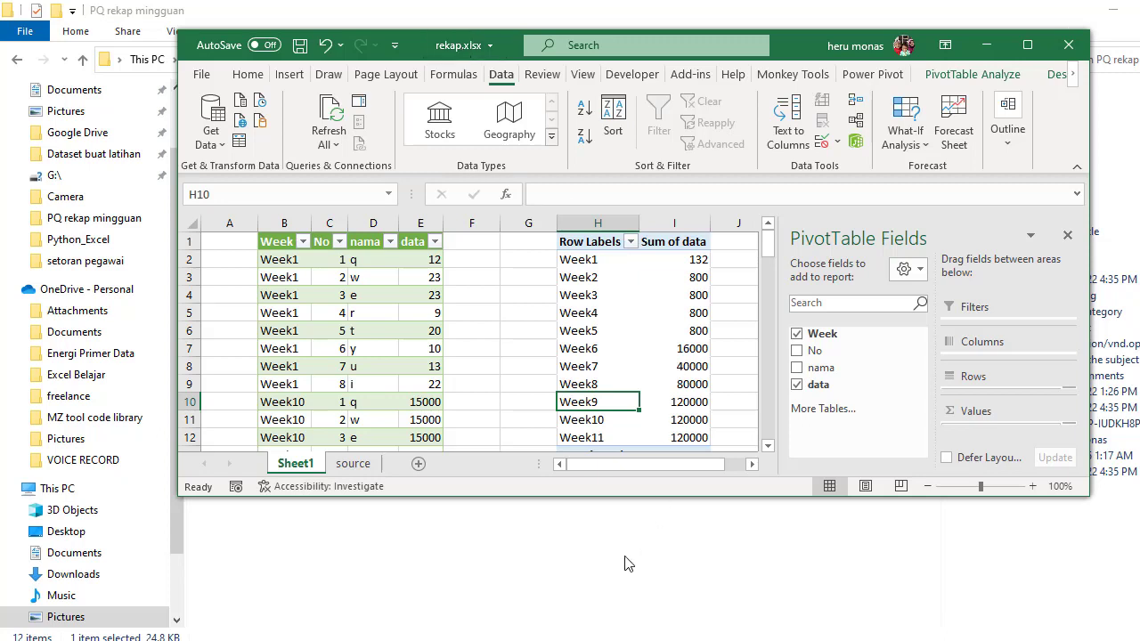
- Switch to the browser showing the YouTube video on recapping Excel files in one folder with Power Query
left_click(375, 640)
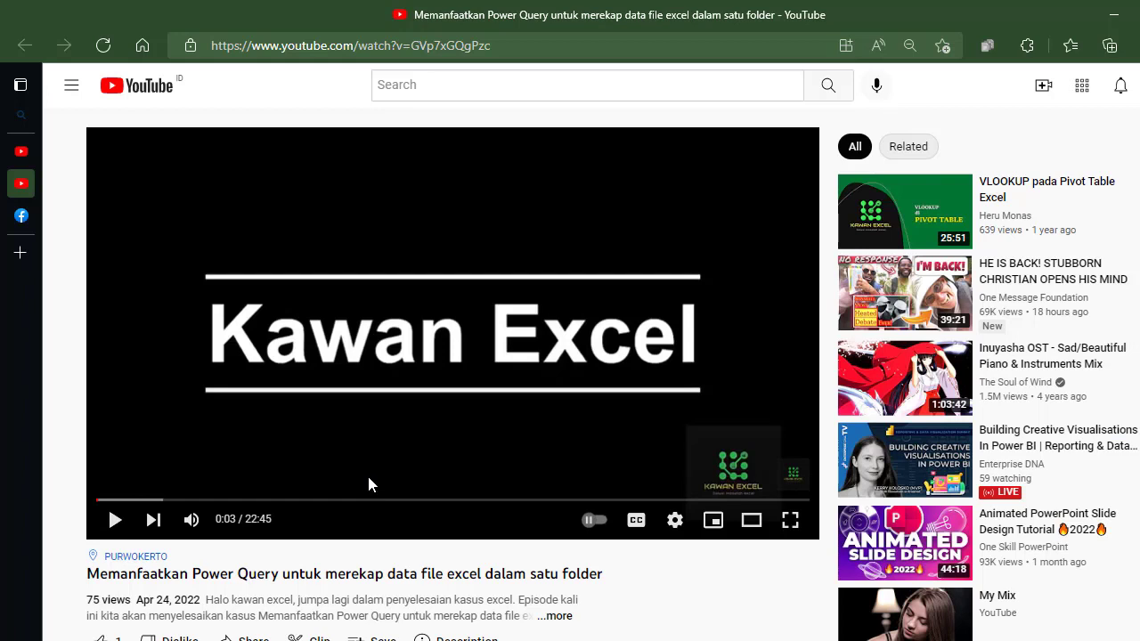